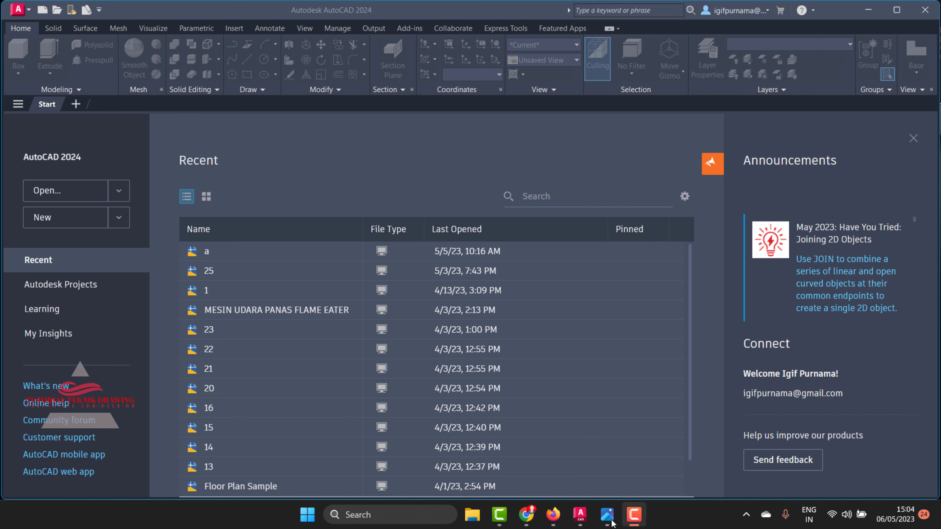
Step: Look over the bracket reference image in Photos, then start a new blank drawing, Drawing1
left_click_drag(607, 516, 673, 520)
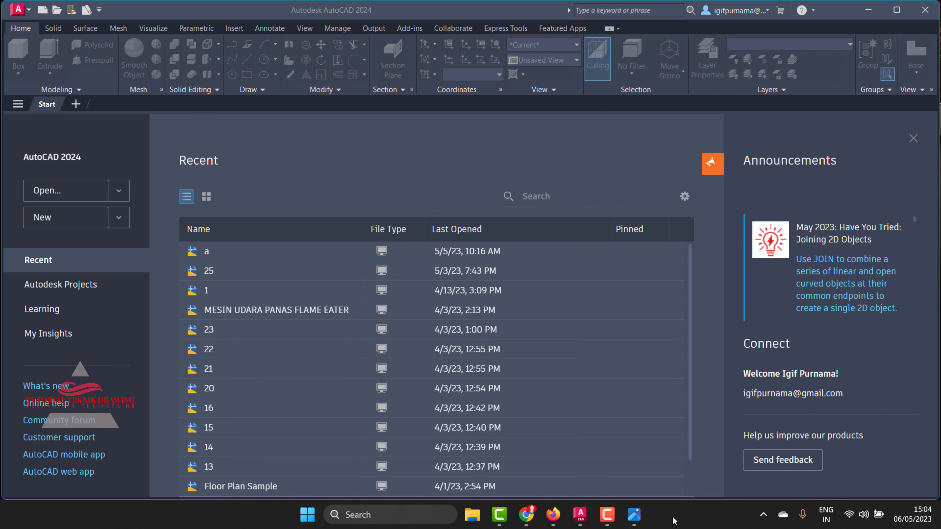
left_click(634, 515)
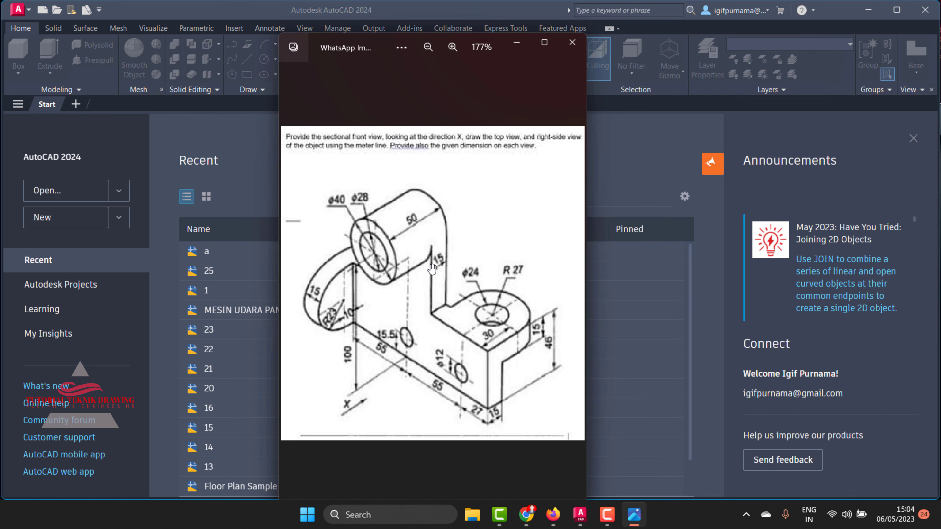
scroll(432, 268, "up", 2)
scroll(427, 271, "down", 1)
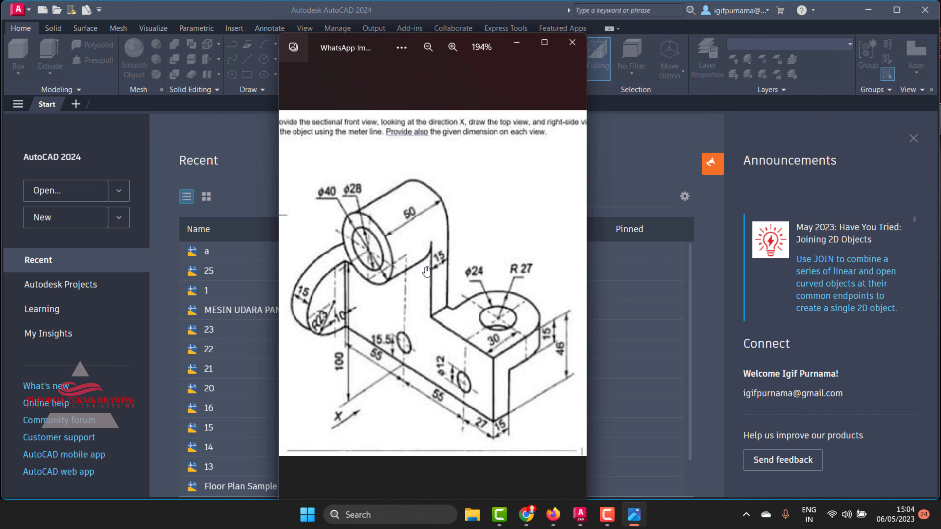
left_click(511, 42)
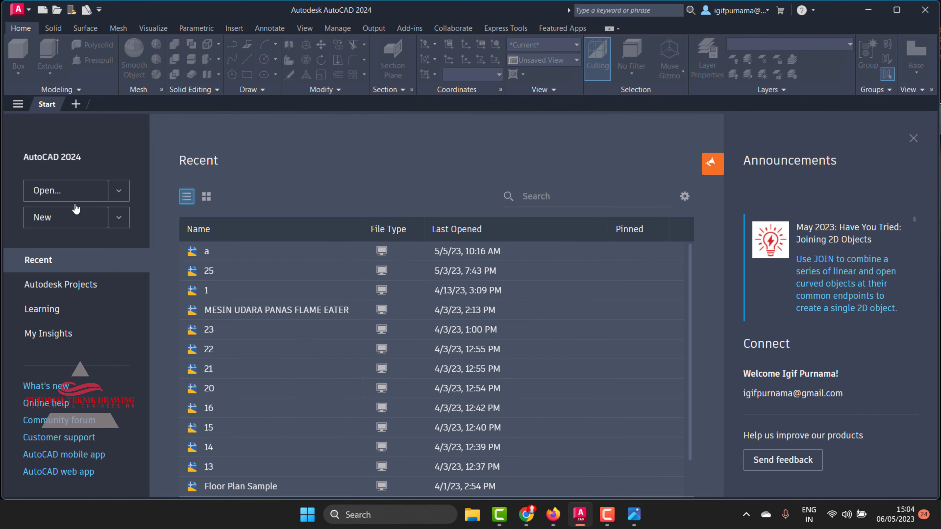
left_click(55, 221)
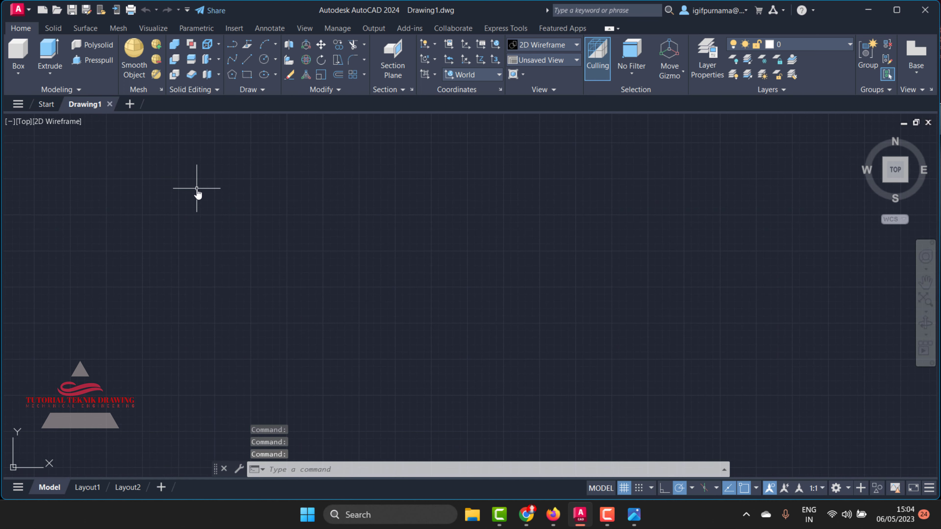
Step: Restore the bracket reference image and move it to the right side of the screen
left_click(634, 515)
scroll(375, 277, "up", 1)
scroll(375, 277, "down", 1)
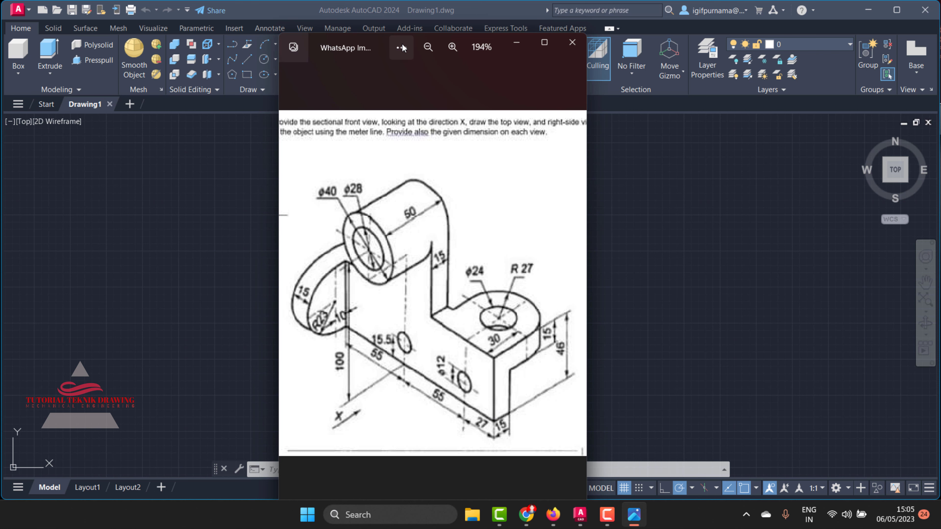
left_click_drag(380, 38, 637, 19)
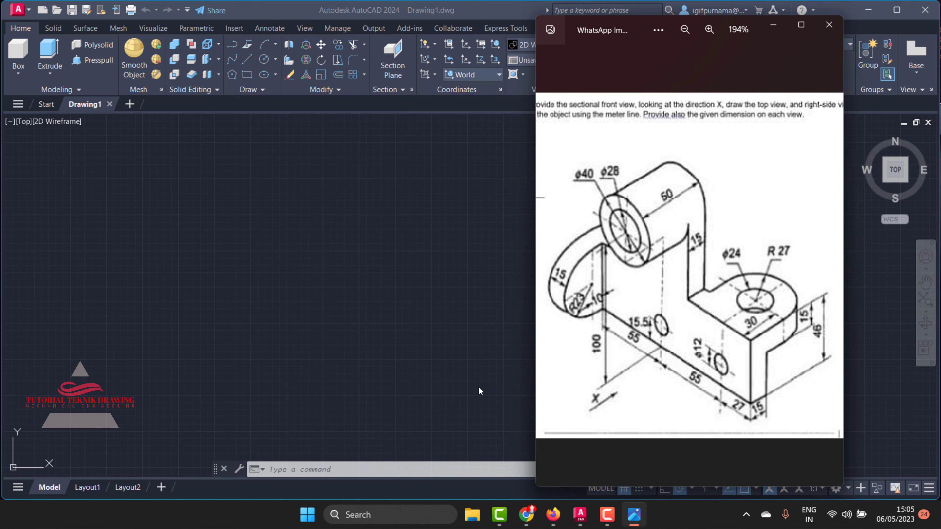
Step: Launch Calculator and add 27 + 55 to get 82
left_click(356, 515)
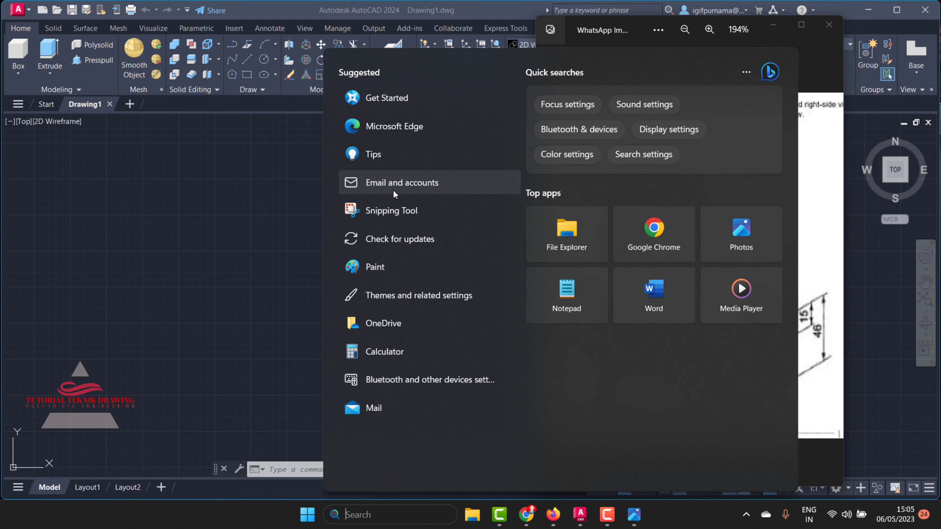
left_click(389, 351)
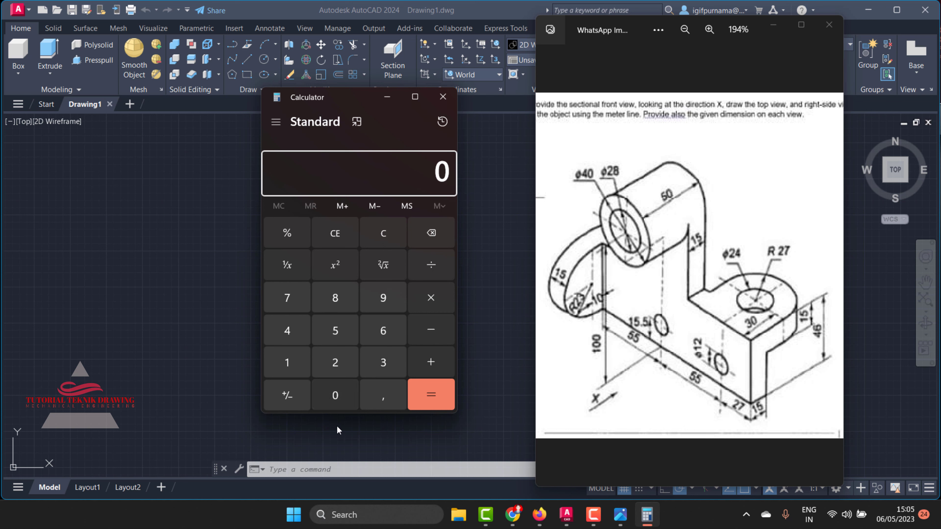
left_click(328, 360)
left_click(287, 307)
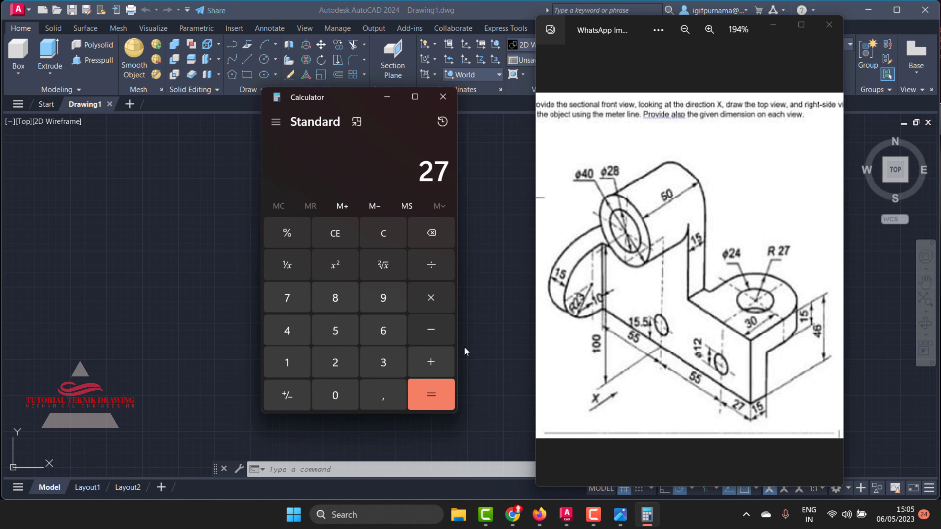
left_click(431, 362)
scroll(698, 387, "up", 1)
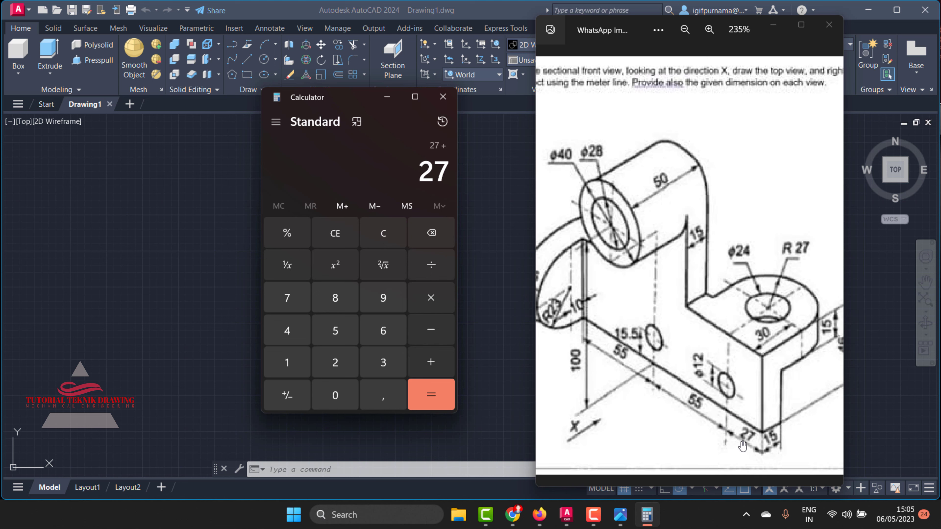
left_click(335, 331)
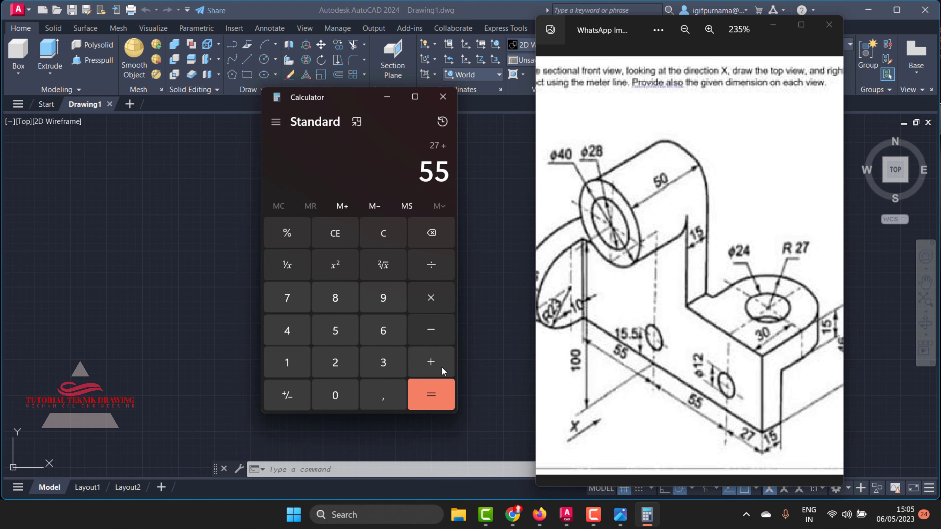
left_click(441, 400)
Step: Add another 55 for a 137 total, then hide the calculator
left_click(431, 363)
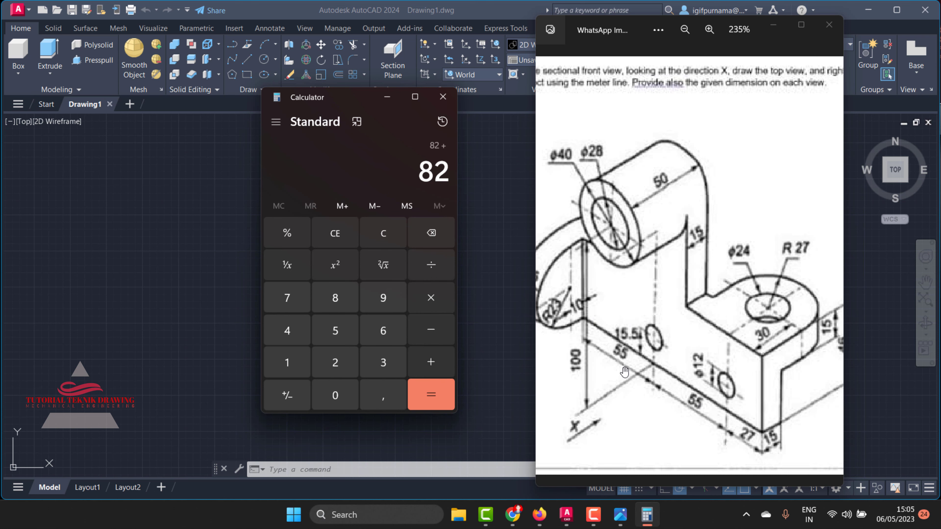
left_click(335, 330)
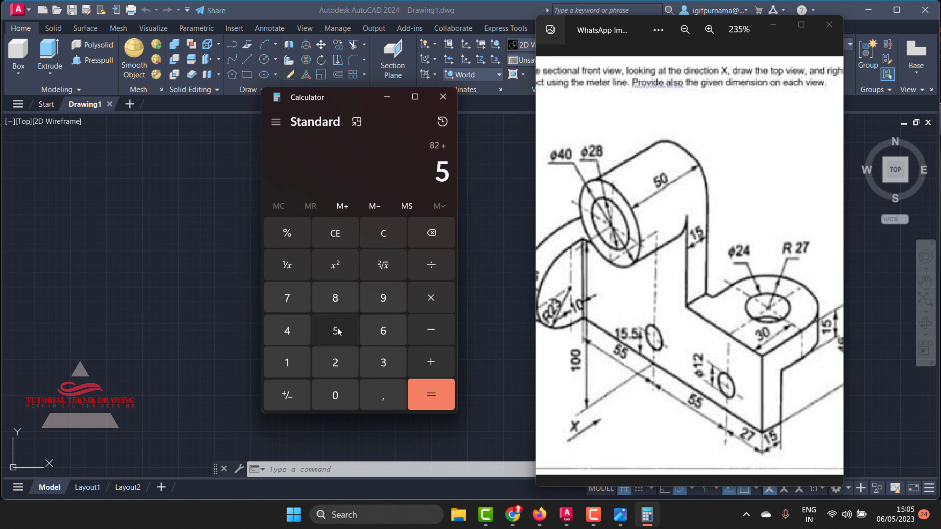
left_click(425, 404)
scroll(665, 355, "down", 2)
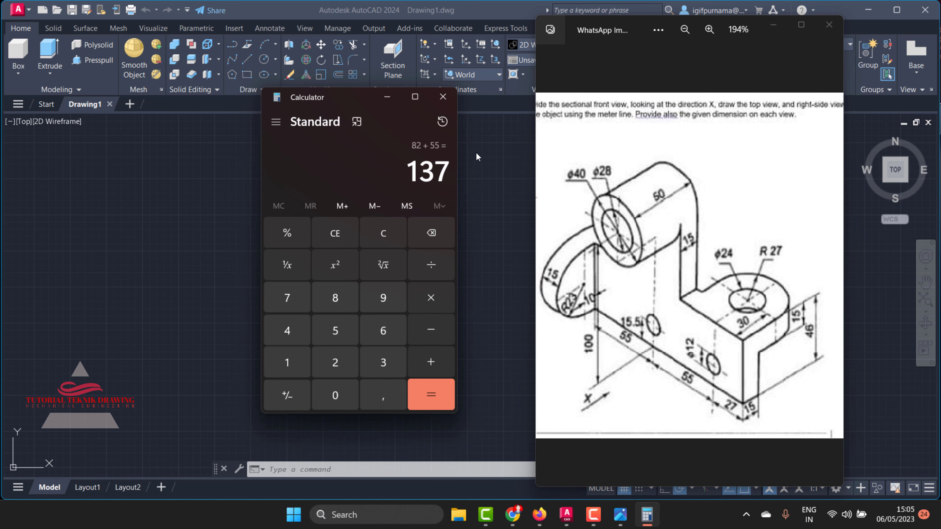
left_click(388, 97)
Step: Draw the 137-unit horizontal base line with LINE
left_click(246, 60)
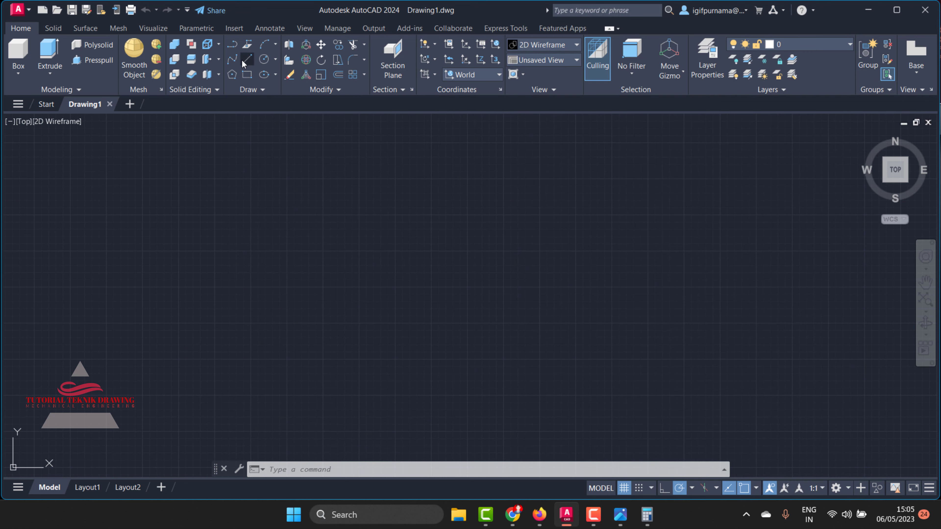
left_click(329, 273)
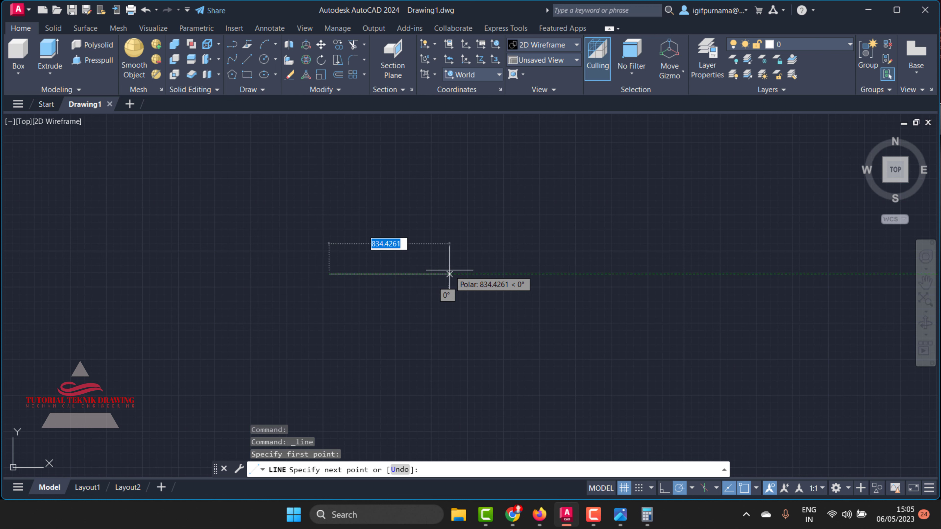
type("137")
key("Return")
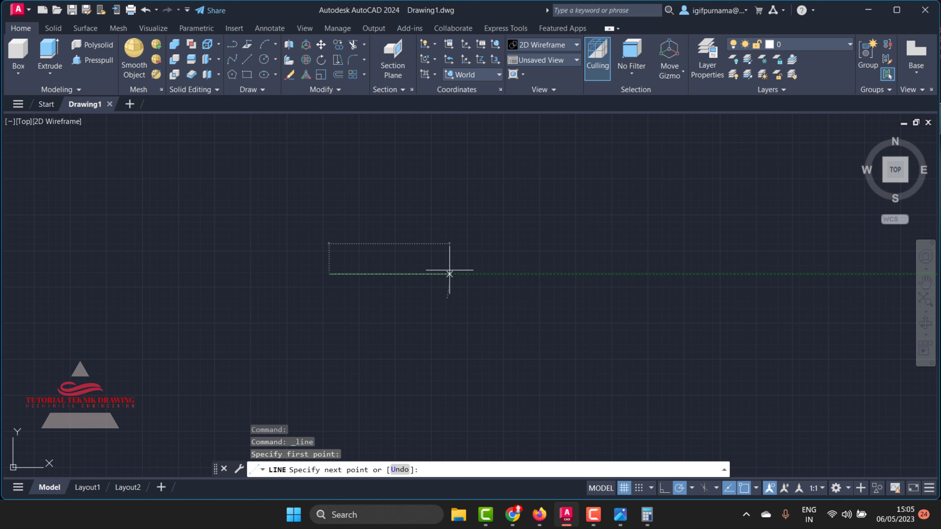
scroll(328, 269, "up", 4)
scroll(328, 270, "up", 3)
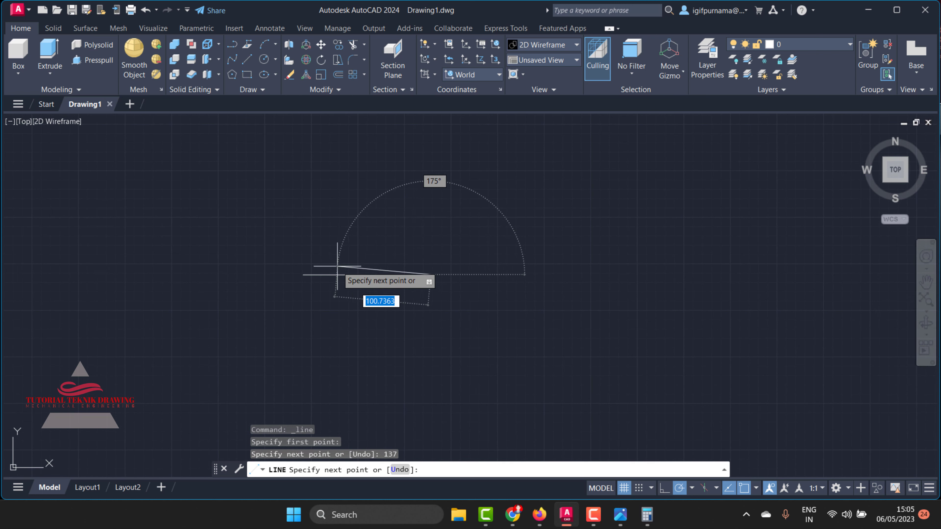
Step: After checking the reference, add a 46-unit vertical line upward and end the command
left_click(620, 515)
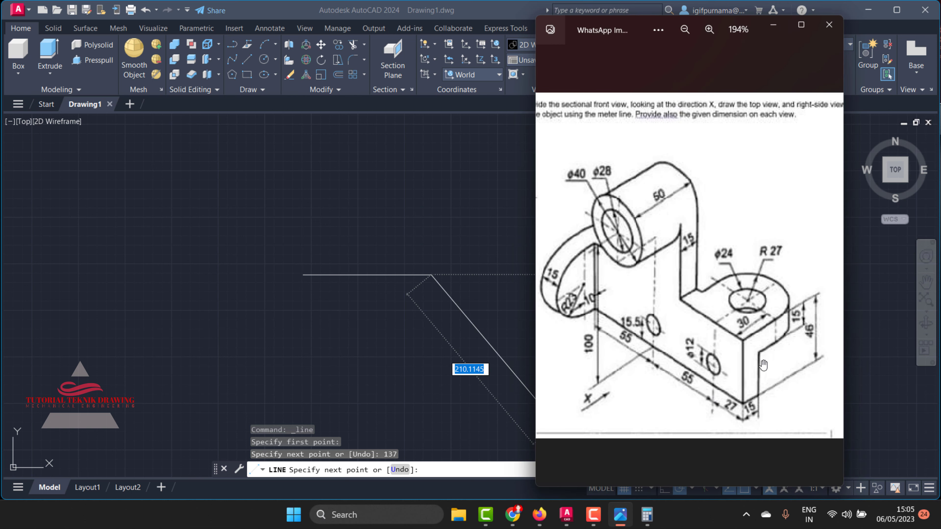
scroll(797, 350, "up", 1)
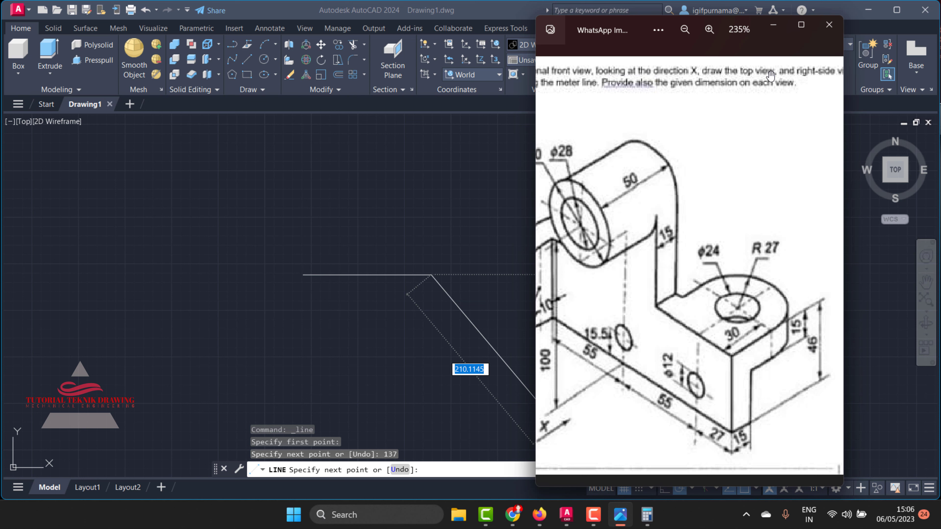
left_click(779, 29)
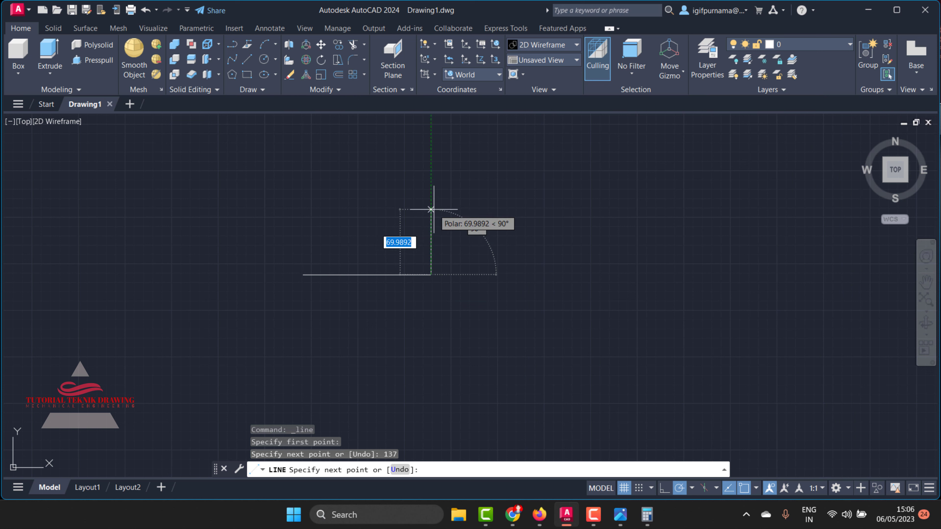
type("4")
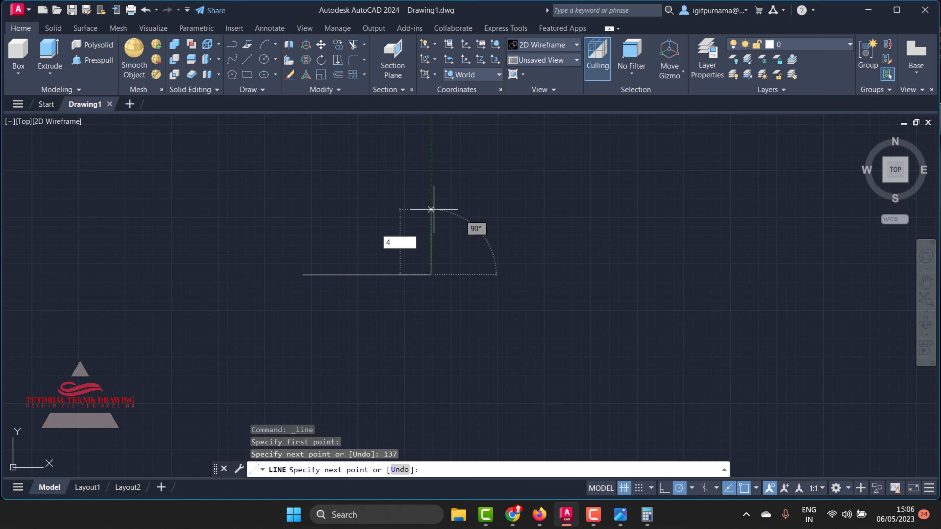
type("6")
key("Return")
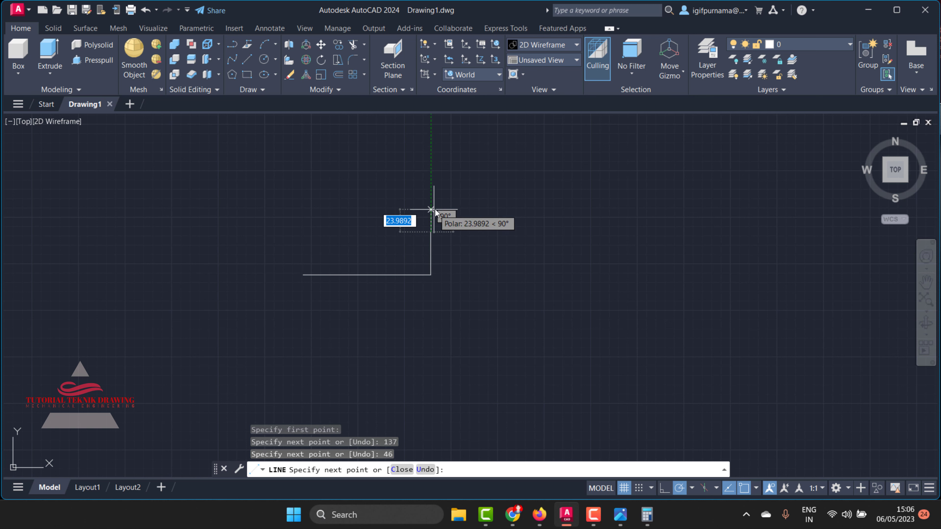
key("Return")
Step: Inspect the bracket reference zoomed in Photos, then close the viewer
left_click(621, 516)
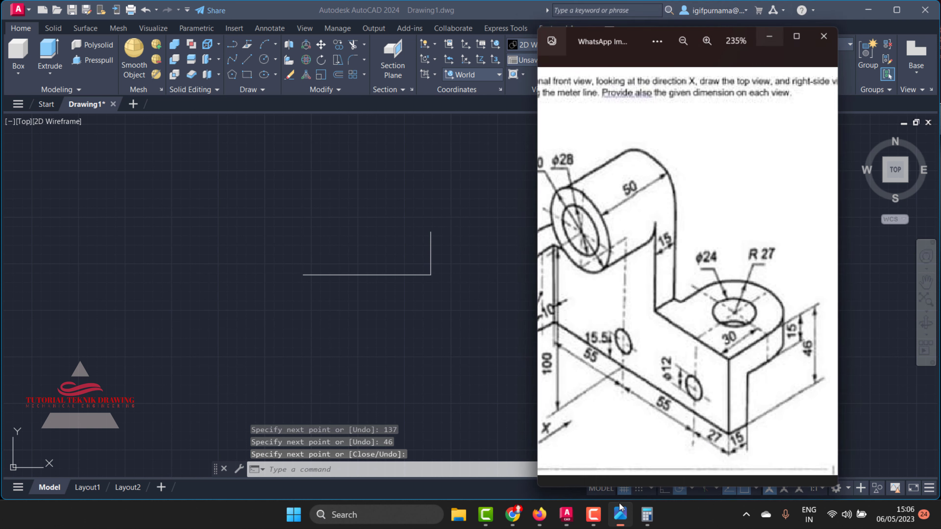
scroll(646, 312, "down", 2)
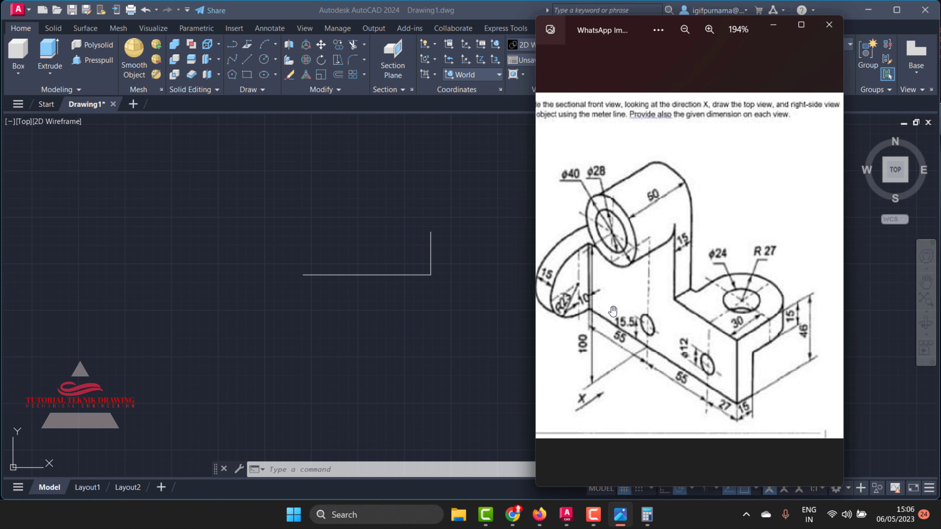
scroll(593, 348, "up", 2)
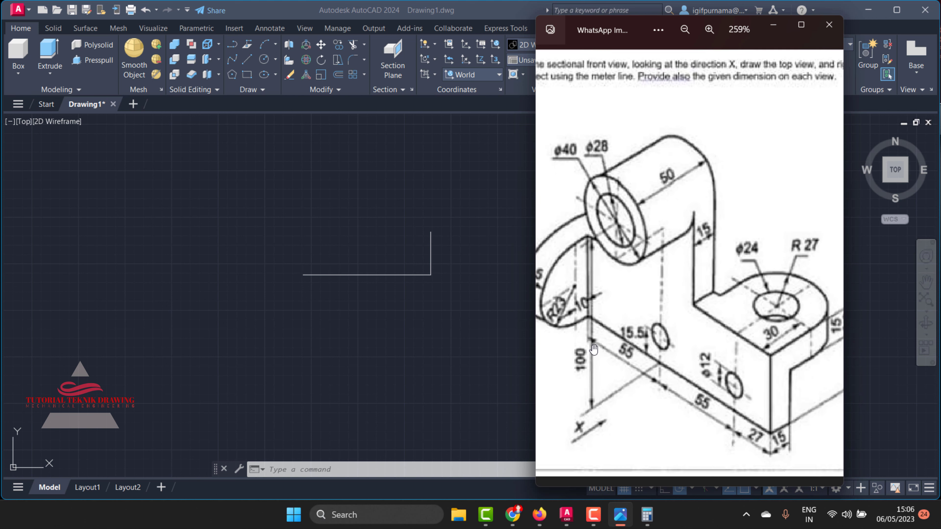
scroll(590, 332, "down", 1)
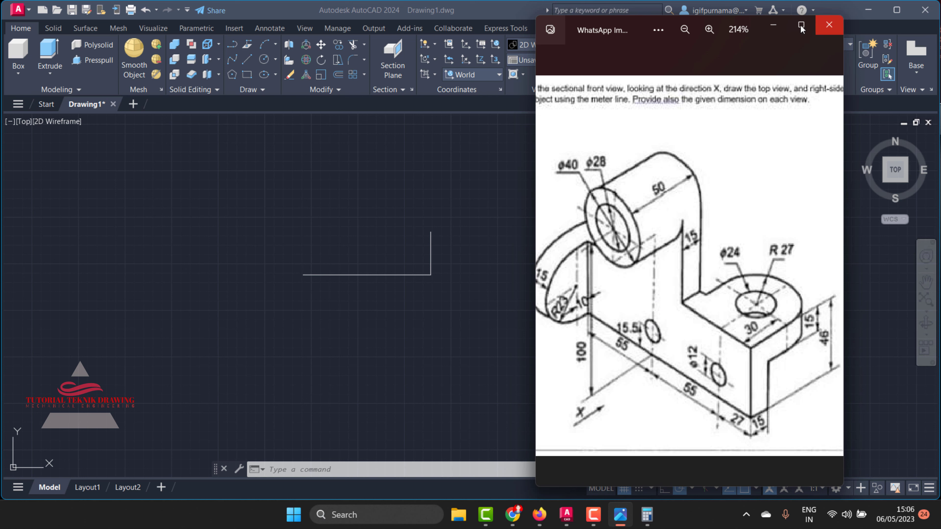
left_click(829, 24)
left_click(247, 59)
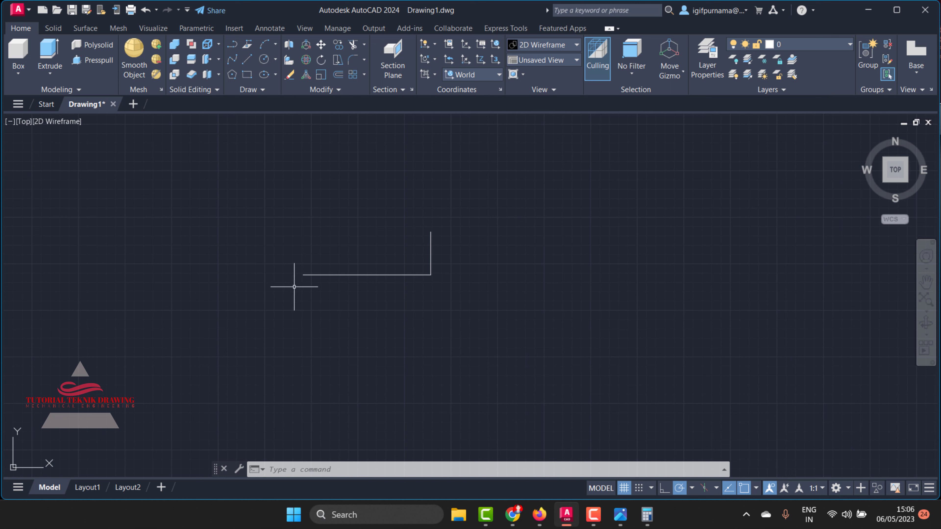
Step: Draw a 100-unit vertical line from the base's left end, then reopen the reference image
left_click(303, 275)
type("100")
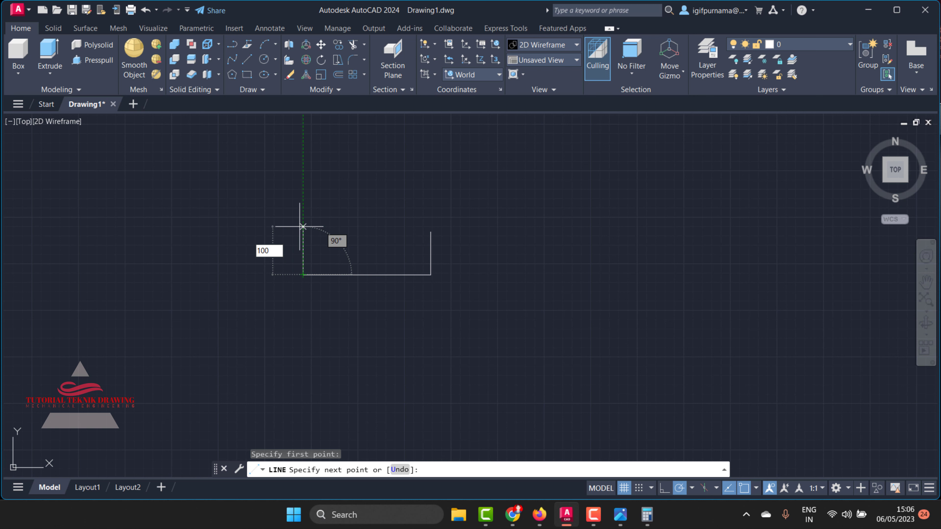
key("Return")
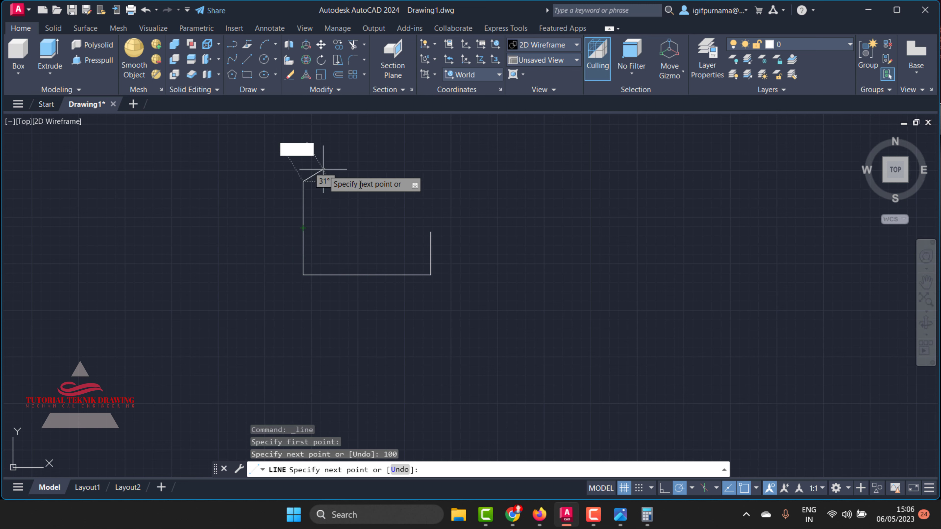
key("Escape")
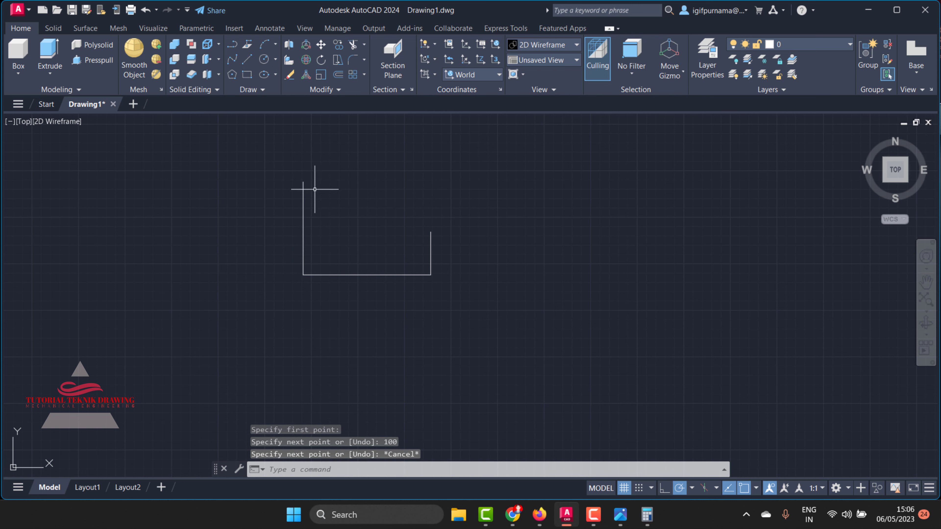
scroll(318, 188, "up", 2)
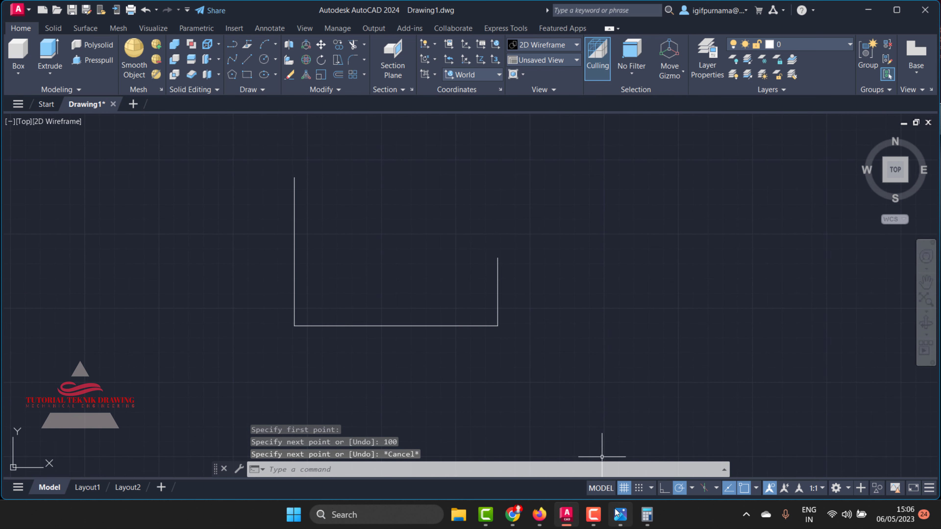
left_click(620, 515)
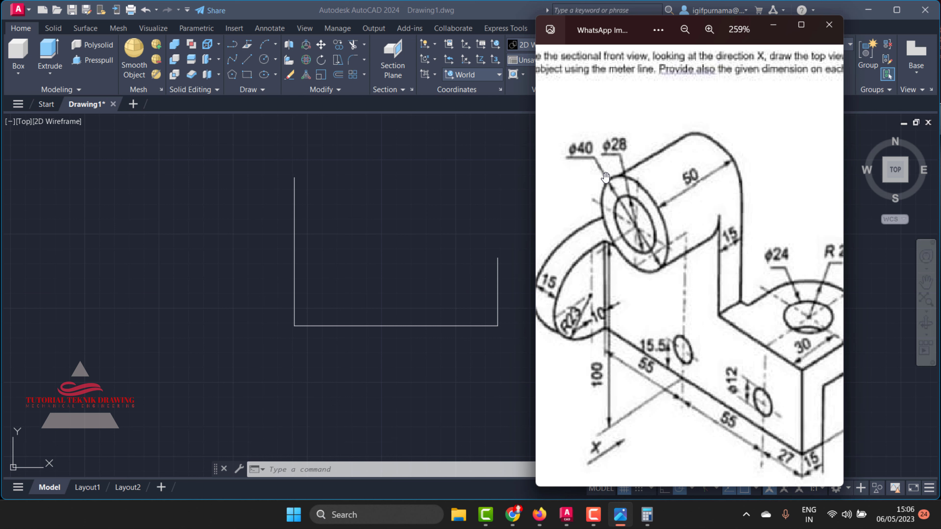
Step: Finish studying the zoomed reference image and put it away to return to the drawing
scroll(614, 167, "down", 1)
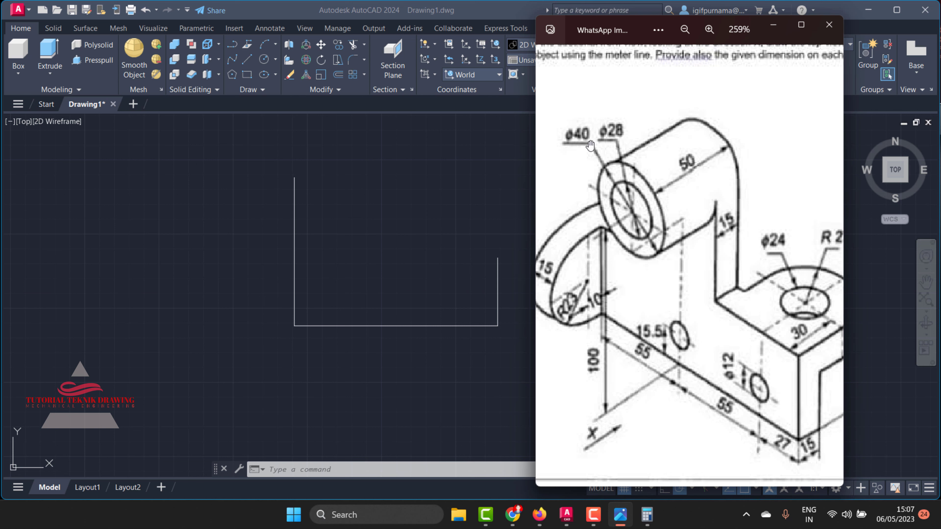
left_click(360, 159)
Step: Draw a radius-20 circle to the right of the profile, checking the reference
left_click(261, 61)
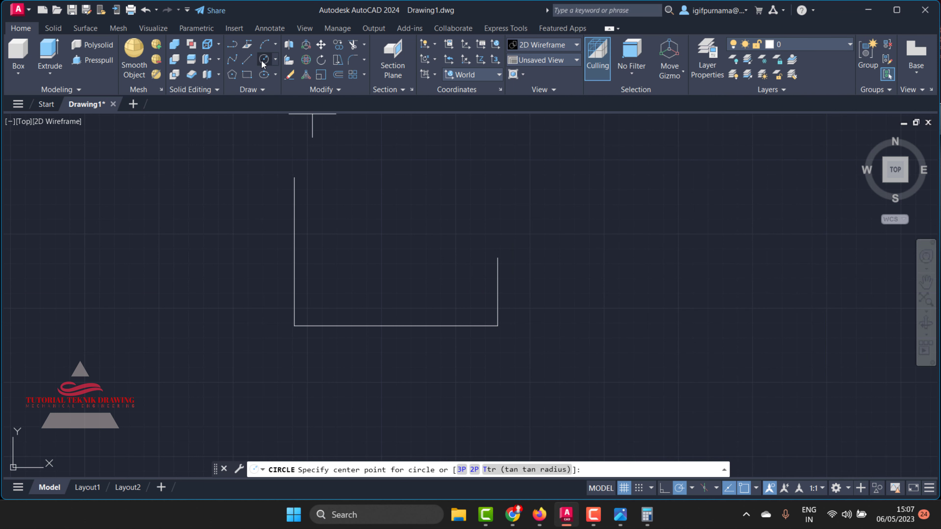
left_click(634, 245)
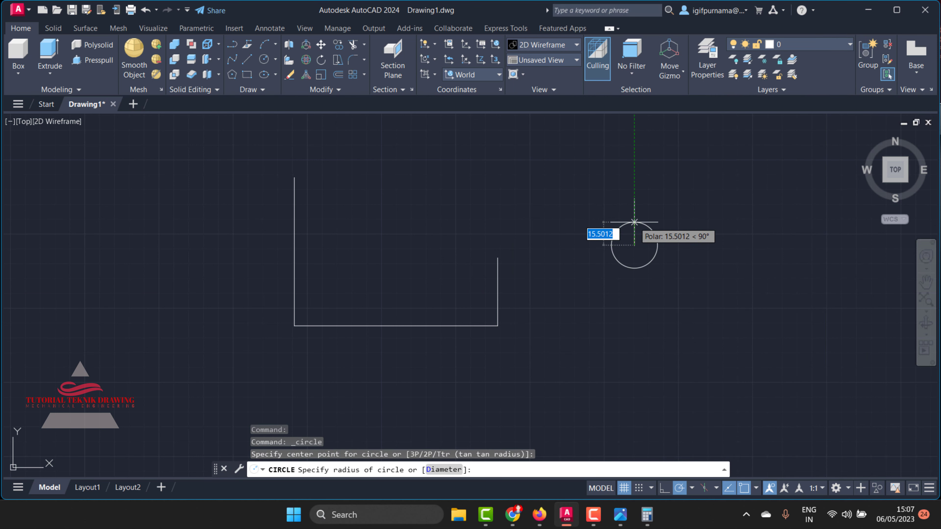
type("20")
key("Return")
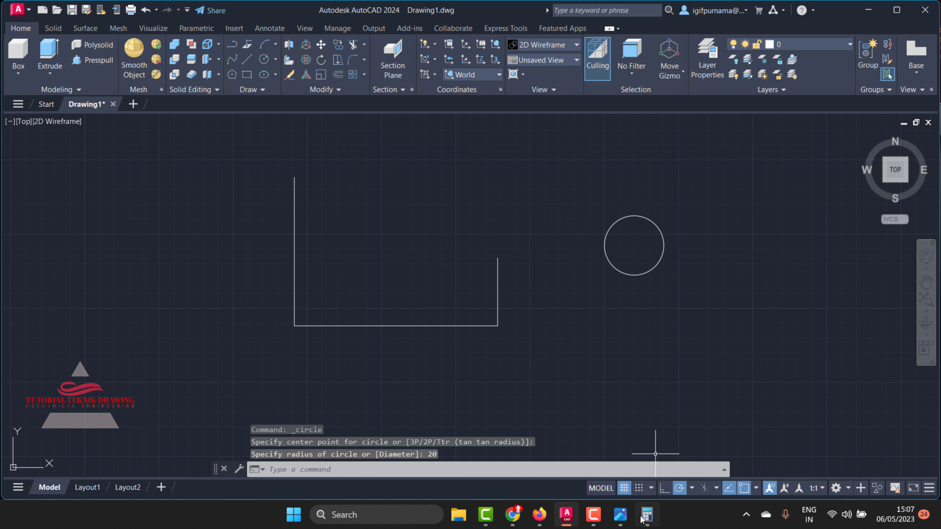
left_click(620, 514)
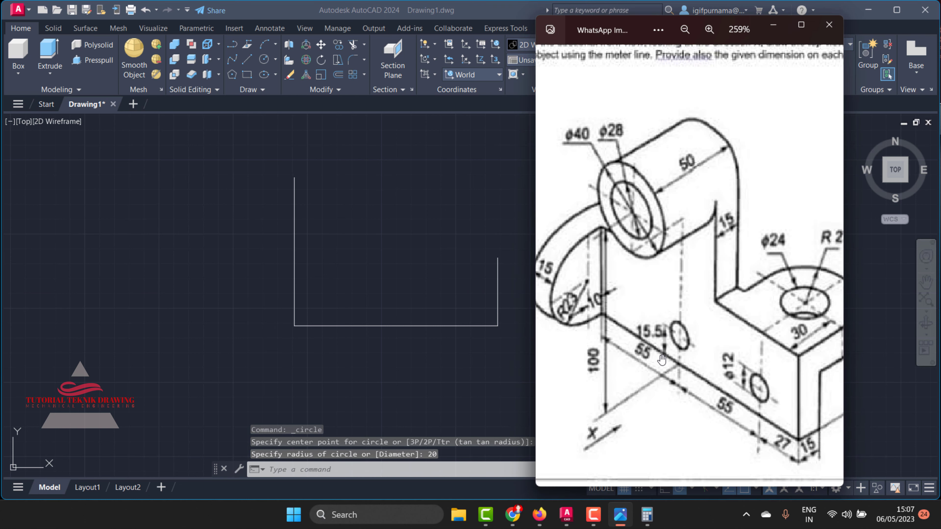
left_click(773, 27)
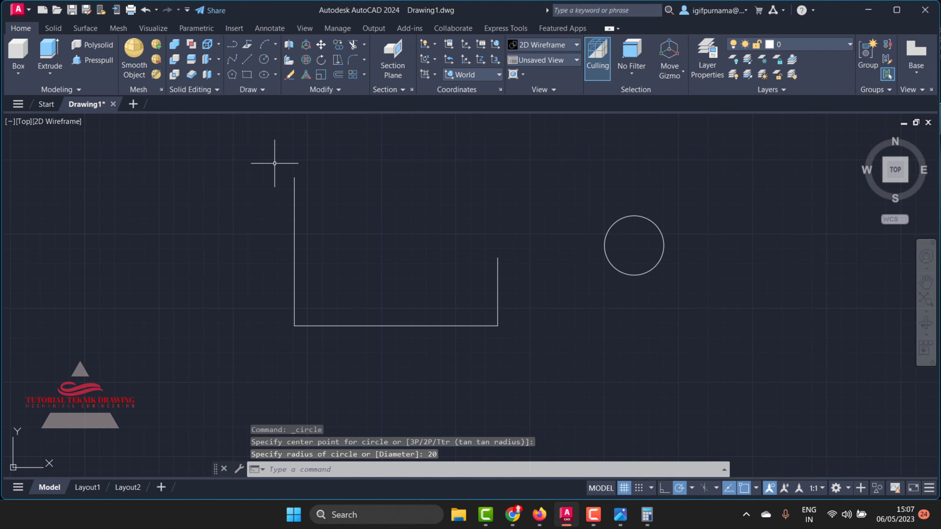
Step: Draw a line from the bottom-left corner 55 along the base, then 100 up
type("l")
key("Return")
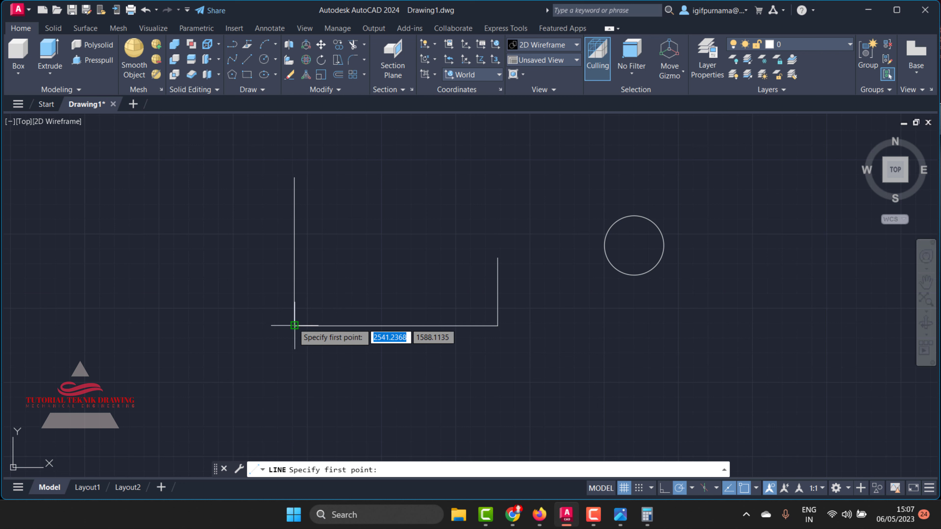
left_click(294, 325)
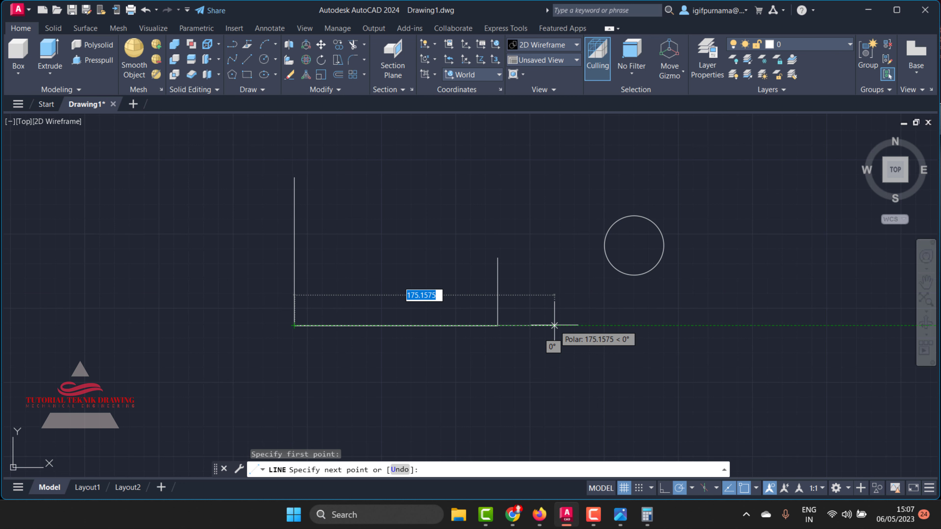
type("55")
key("Return")
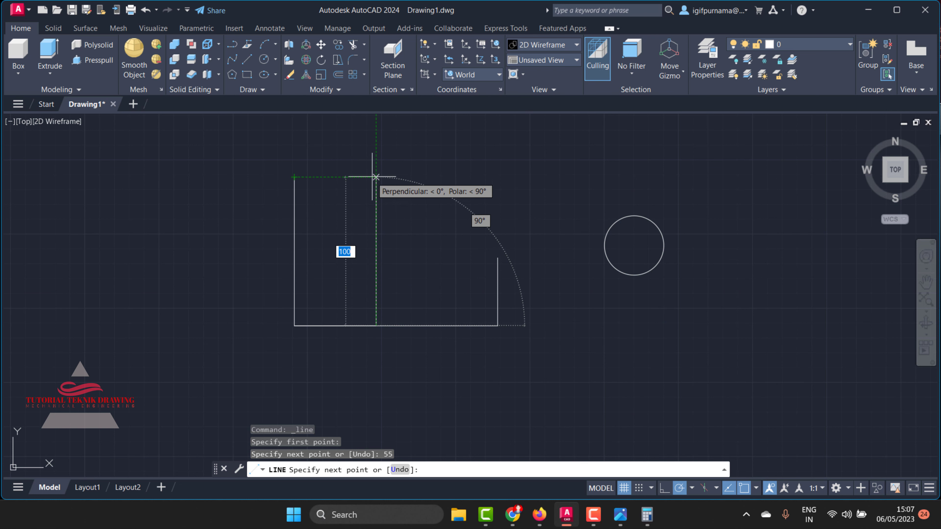
left_click(375, 177)
right_click(376, 178)
Step: Finish the line and move the circle's centre onto the middle line's top end
left_click(396, 190)
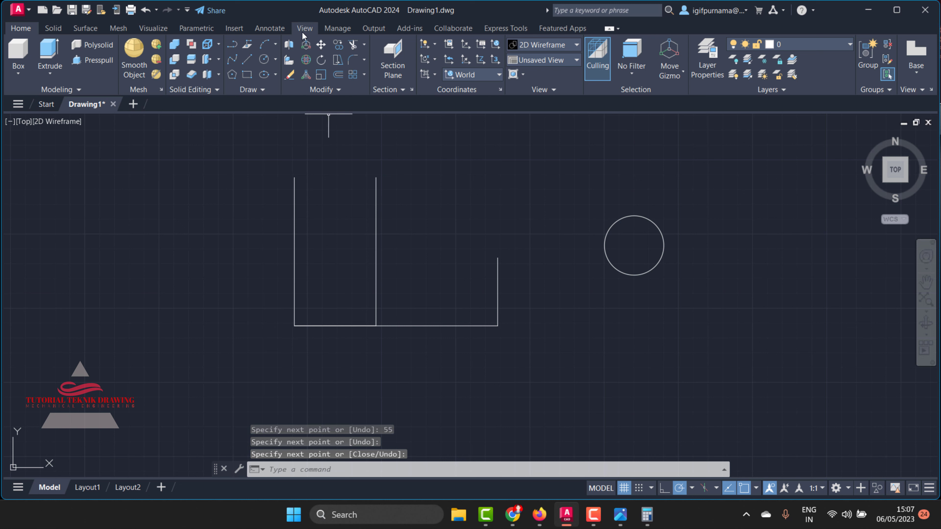
left_click(272, 30)
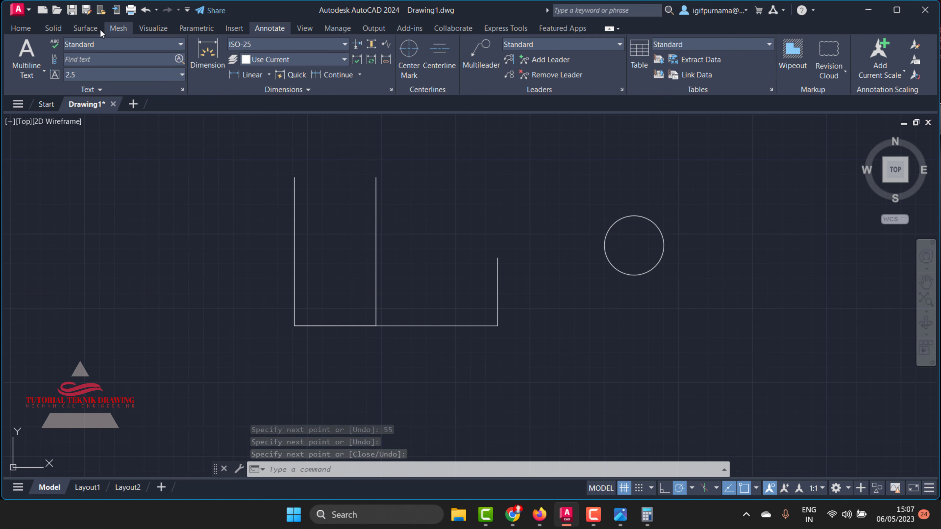
left_click(19, 30)
left_click(321, 44)
left_click(739, 292)
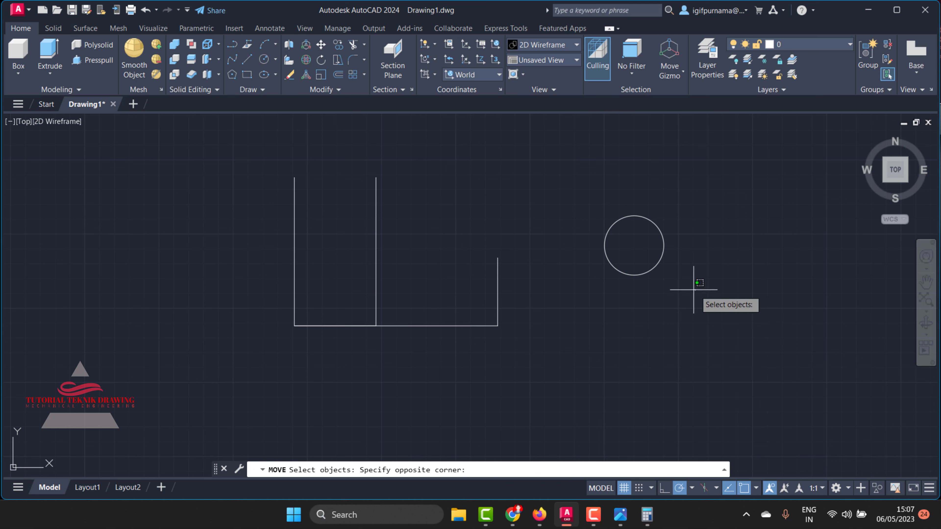
left_click(643, 237)
key("Return")
left_click(634, 246)
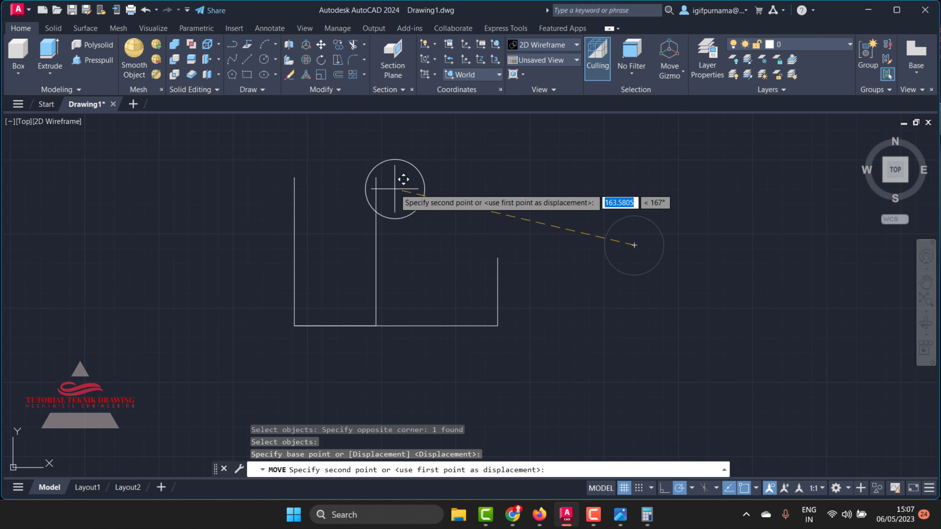
left_click(375, 178)
Step: Add a Ø40 diameter dimension to the circle, then bring up the reference image
scroll(348, 149, "up", 2)
left_click(270, 28)
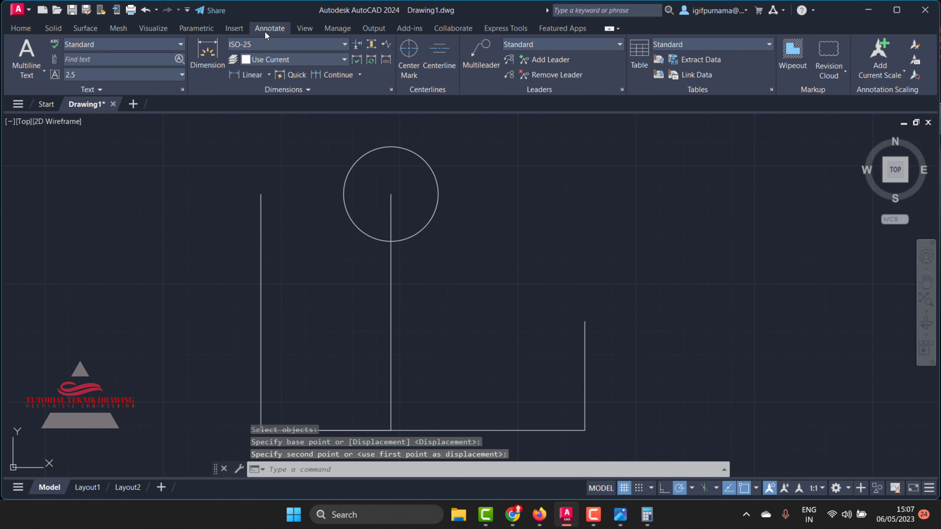
left_click(269, 76)
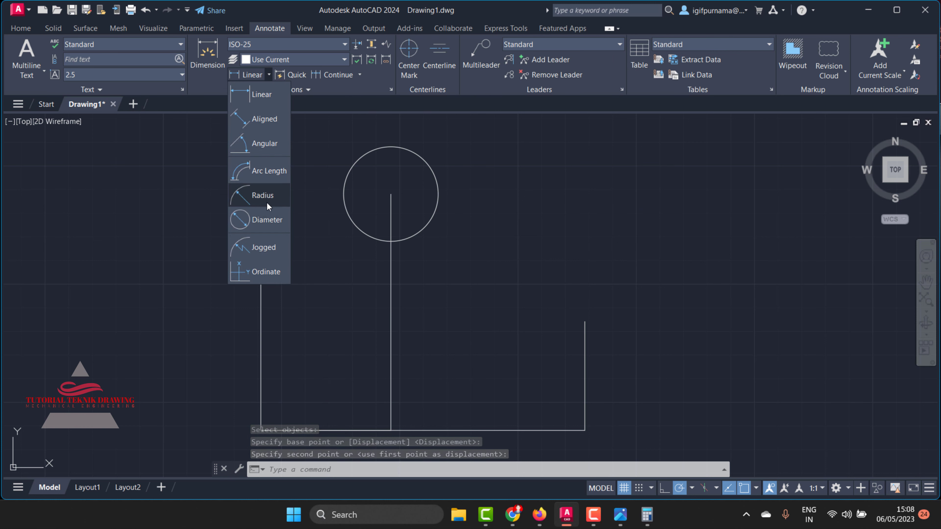
left_click(269, 223)
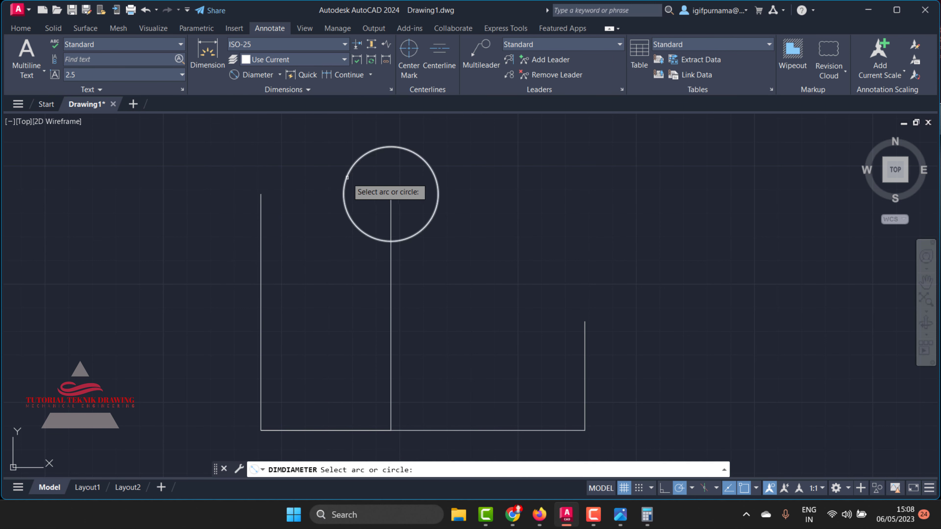
left_click(346, 182)
middle_click_drag(326, 172, 338, 180)
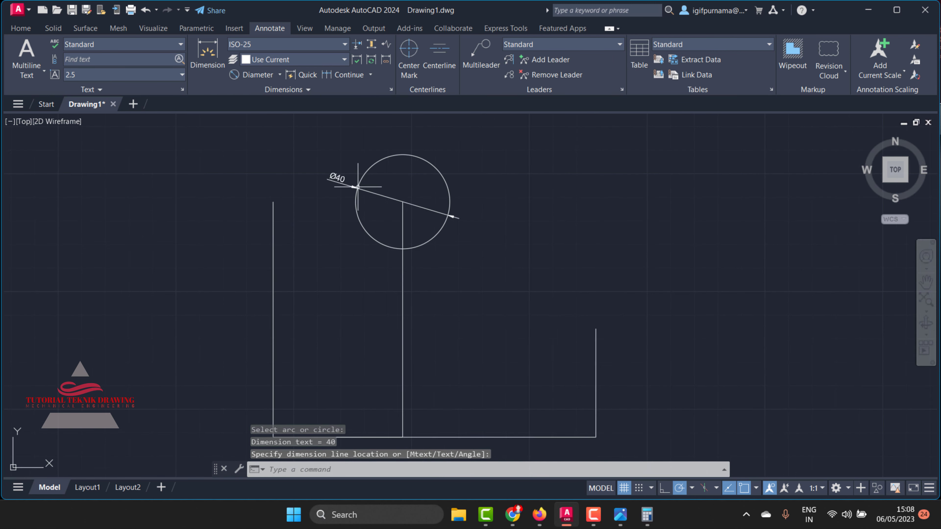
left_click(621, 515)
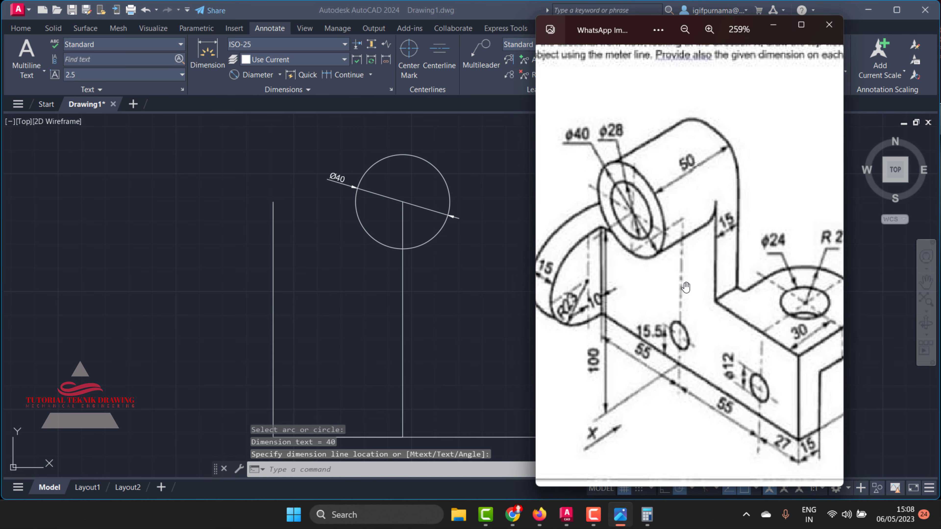
Step: Zoom the reference from 285% to about 194% to show the instructions and full bracket
scroll(679, 231, "down", 1)
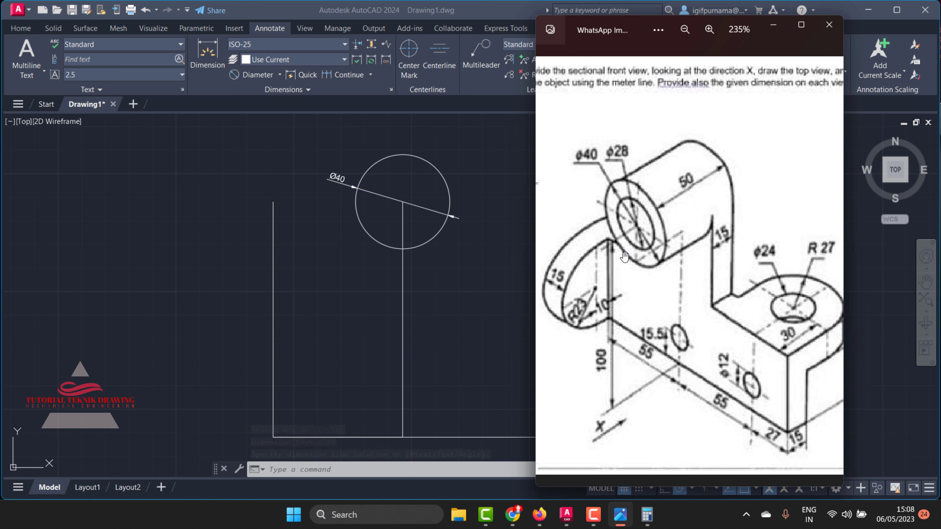
scroll(626, 254, "down", 1)
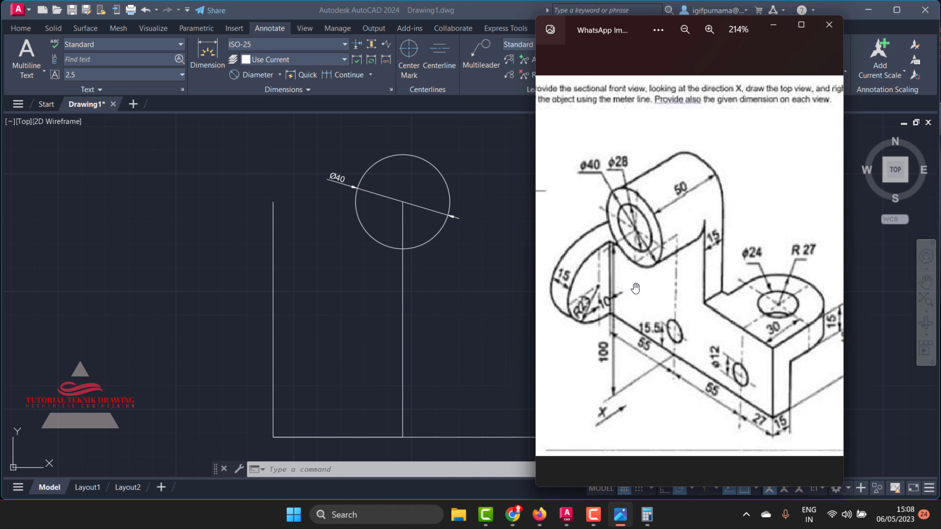
scroll(615, 255, "up", 1)
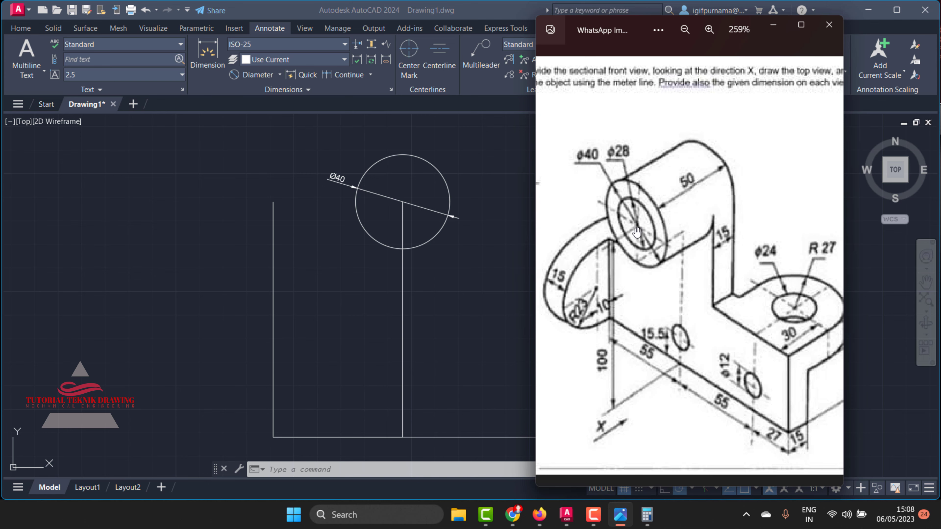
scroll(636, 231, "up", 1)
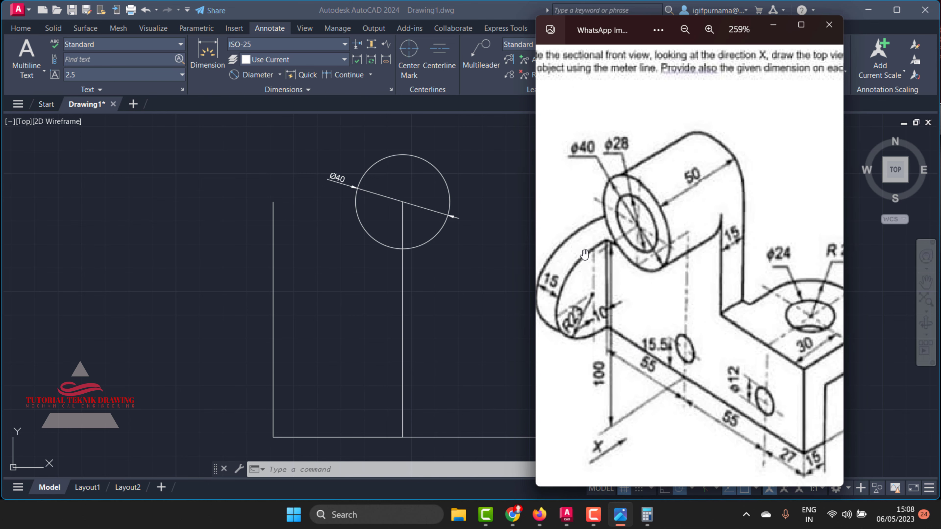
scroll(622, 254, "down", 1)
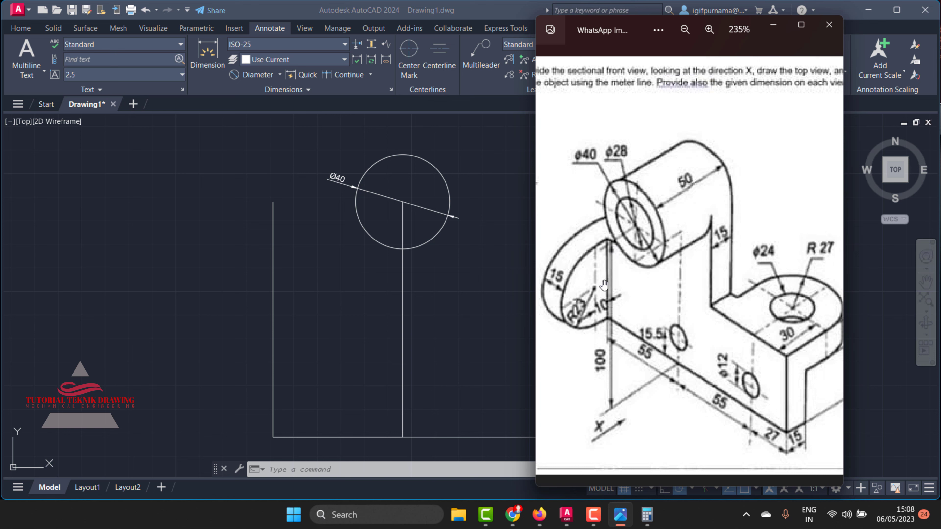
scroll(604, 272, "down", 2)
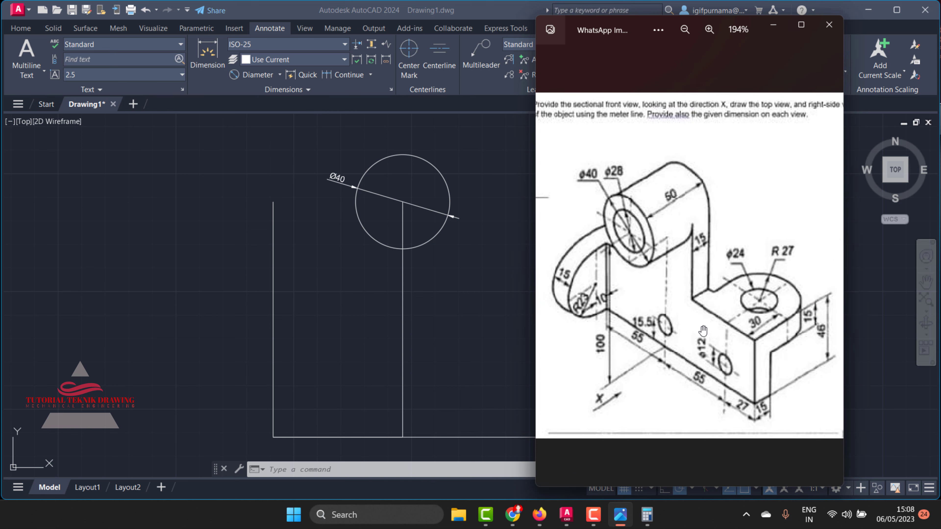
scroll(578, 273, "up", 2)
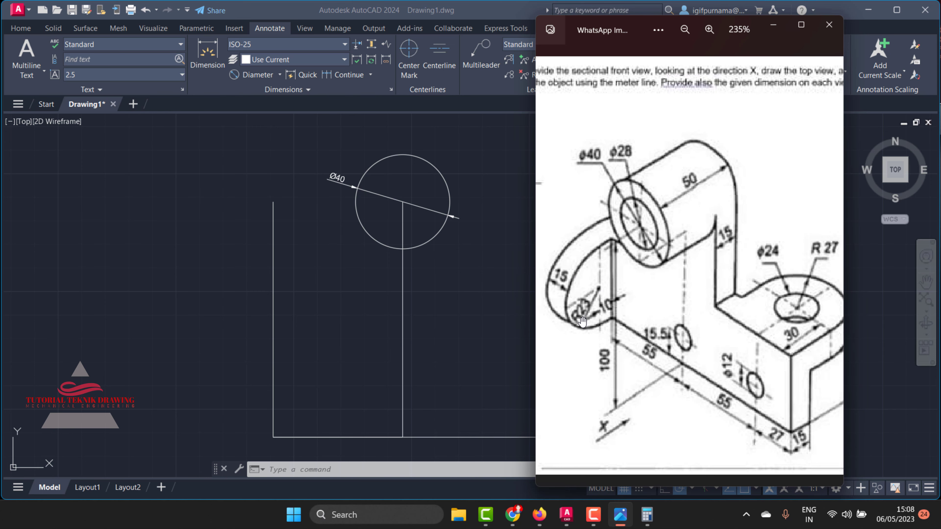
scroll(590, 303, "up", 2)
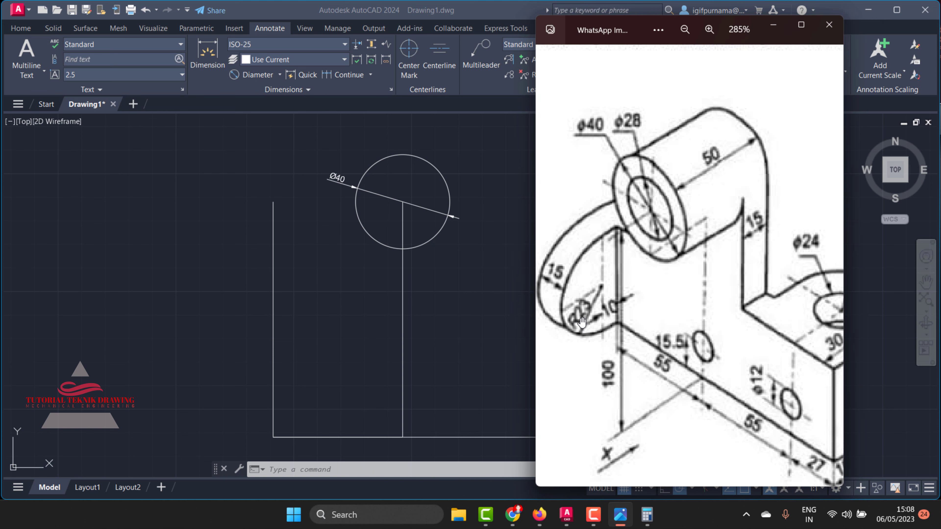
scroll(582, 321, "down", 1)
scroll(586, 317, "down", 1)
scroll(589, 313, "down", 1)
scroll(593, 309, "down", 1)
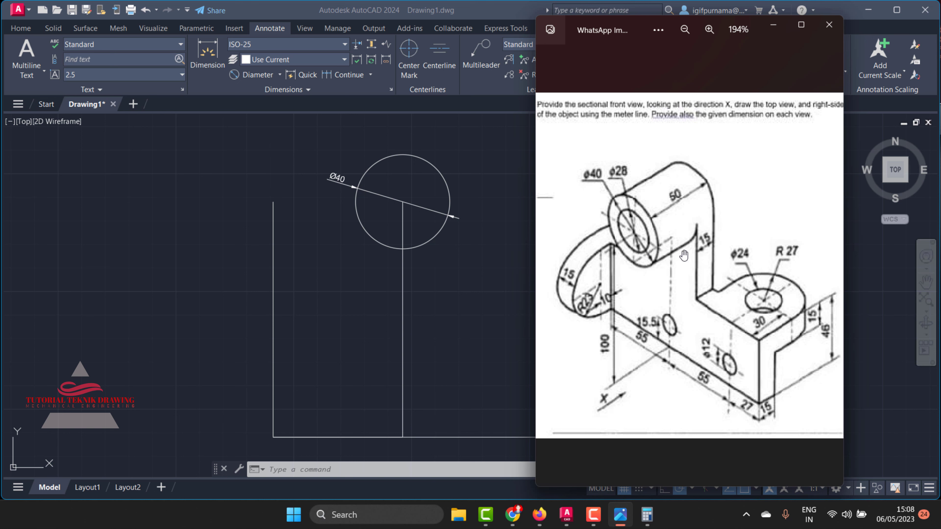
Step: Draw a line from the Ø40 circle's right quadrant straight down, then across to the right line's top endpoint
left_click(505, 280)
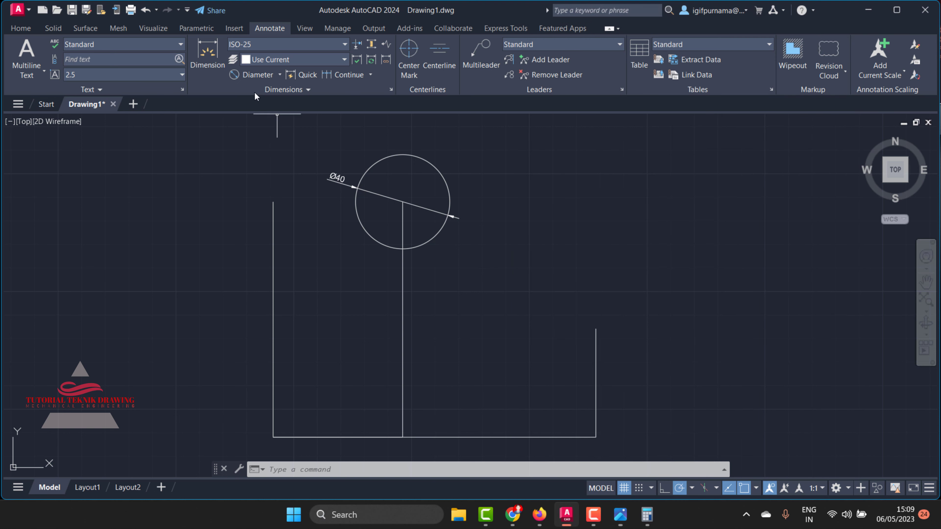
left_click(20, 28)
left_click(246, 55)
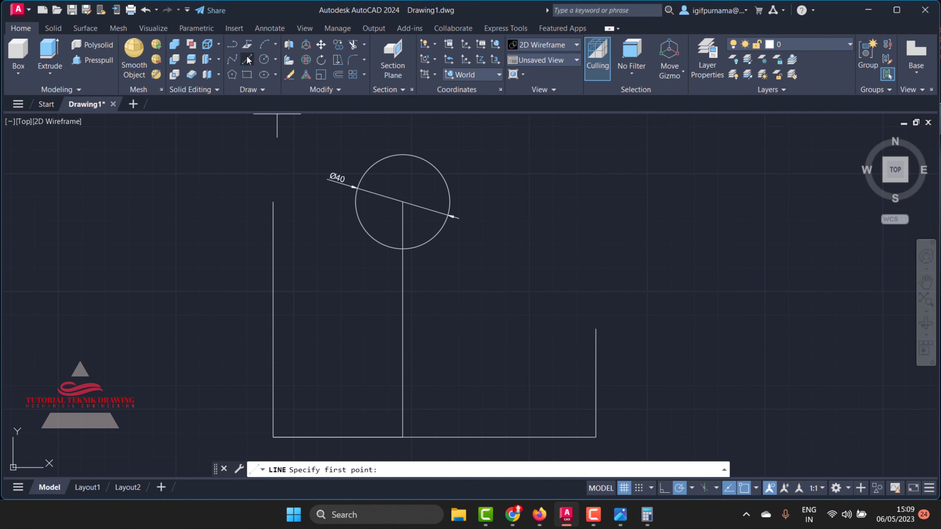
left_click(450, 202)
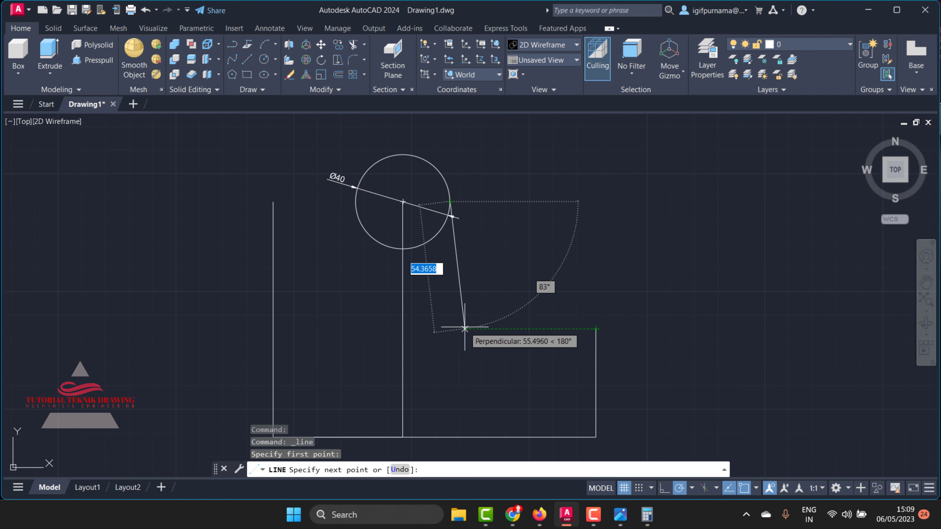
left_click(450, 329)
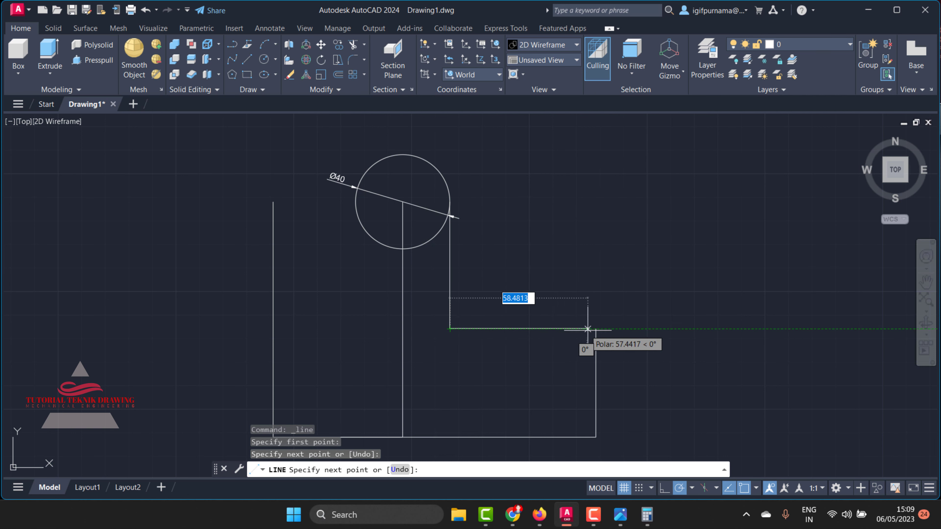
left_click(595, 328)
right_click(598, 335)
left_click(620, 340)
scroll(355, 168, "up", 4)
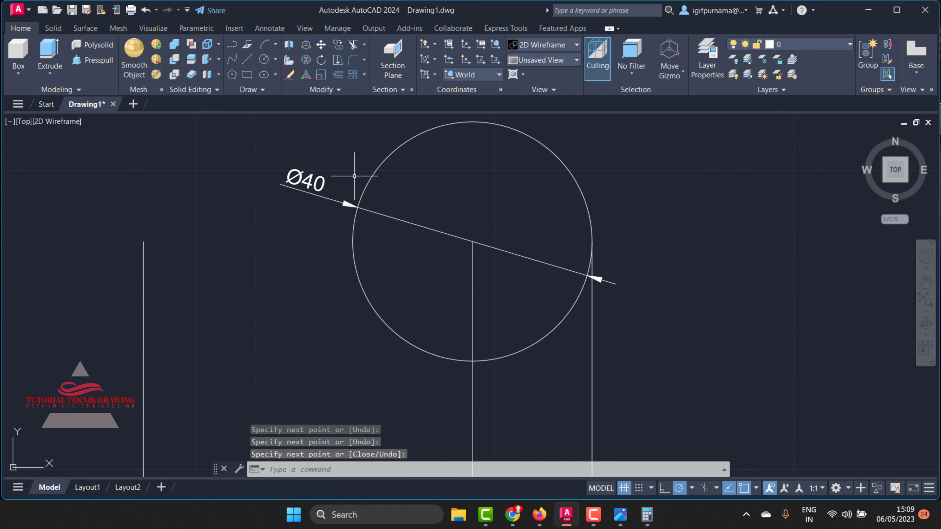
scroll(354, 171, "down", 4)
Step: Zoom the Photos reference to about 235% to study the cylinder and base dimensions
left_click(620, 525)
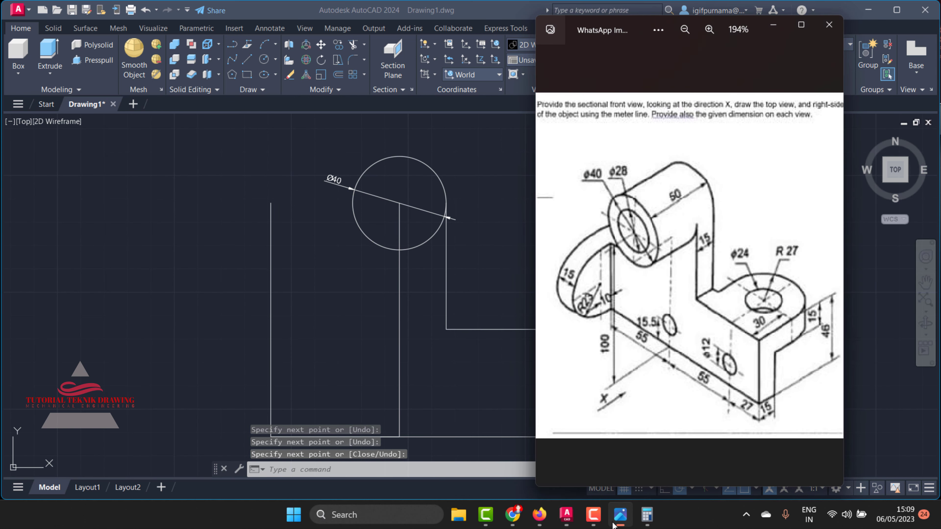
scroll(663, 304, "up", 2)
scroll(685, 281, "down", 1)
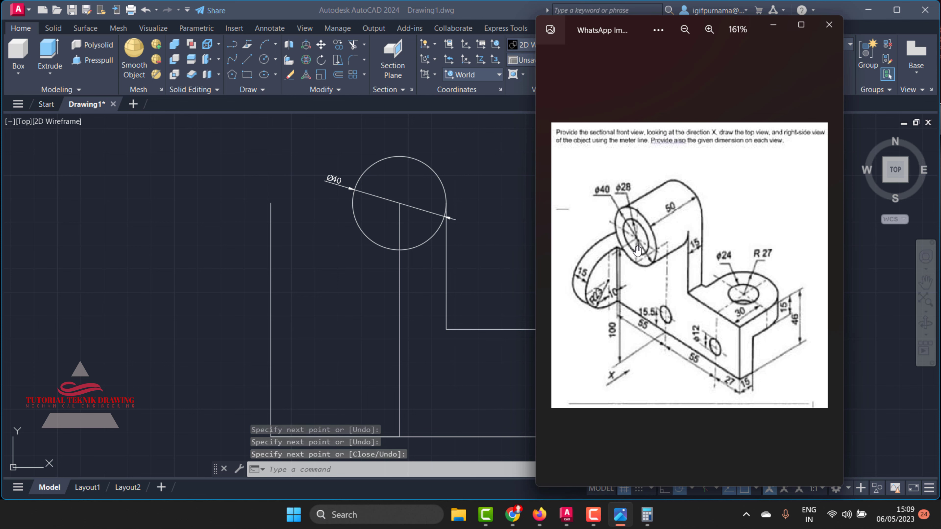
scroll(610, 249, "up", 1)
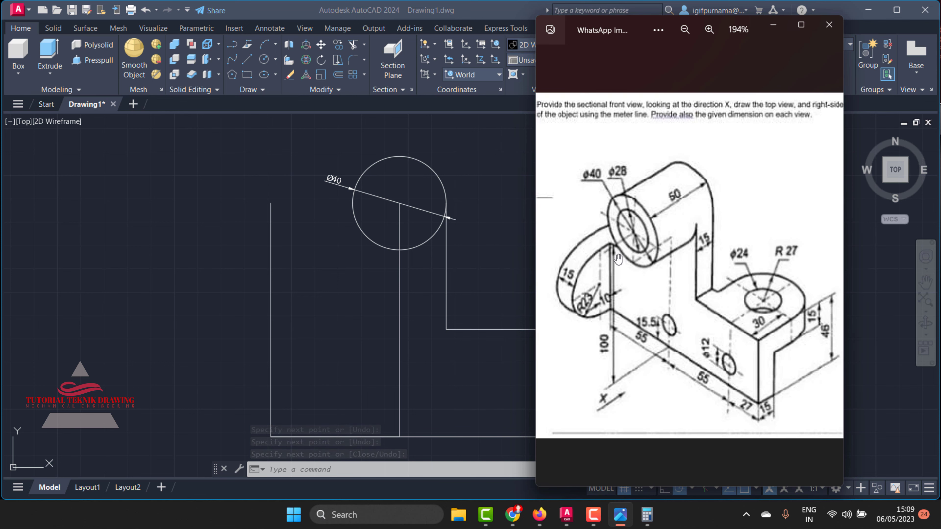
scroll(614, 254, "up", 1)
scroll(577, 308, "down", 1)
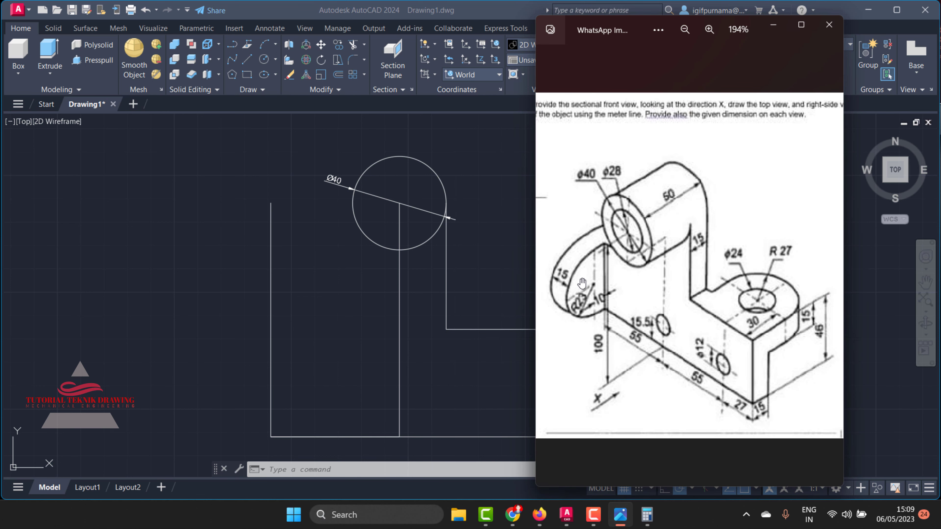
scroll(590, 274, "up", 1)
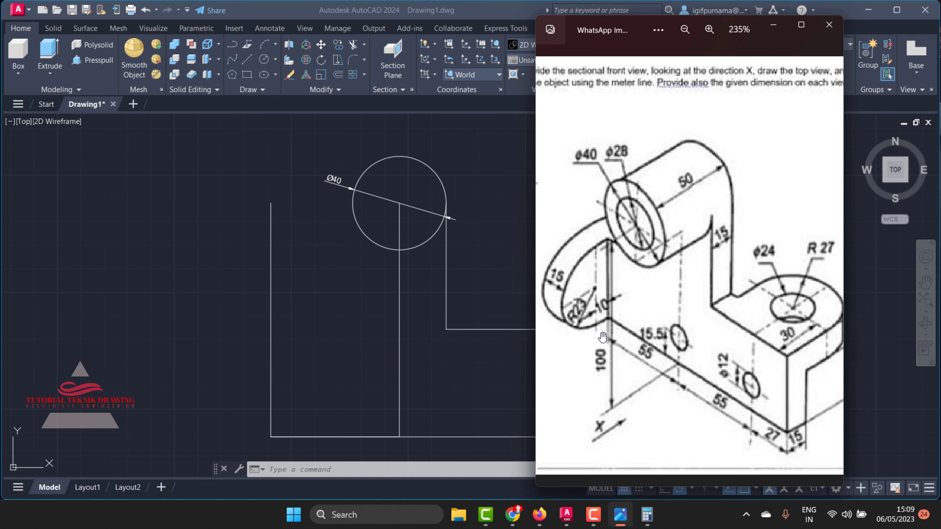
Step: Draw a 23-unit line straight up from the profile's bottom-left corner
left_click(253, 150)
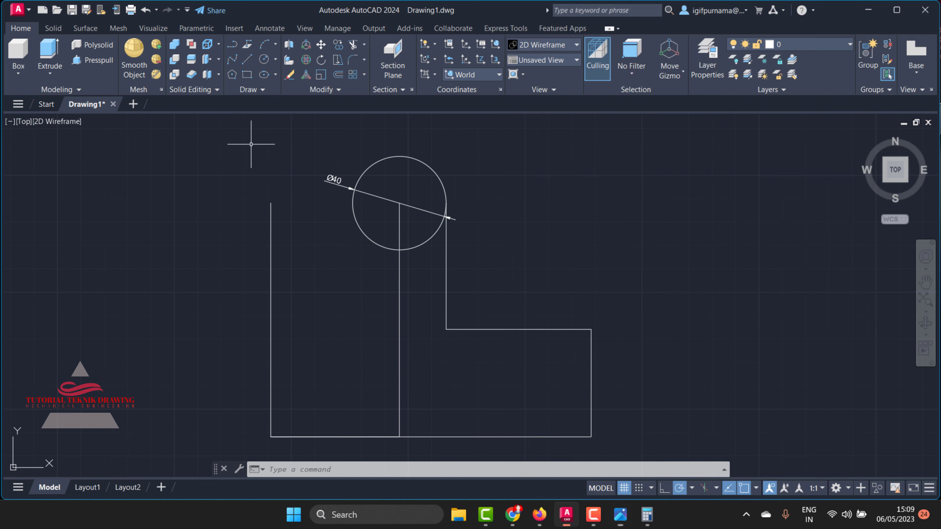
left_click(247, 60)
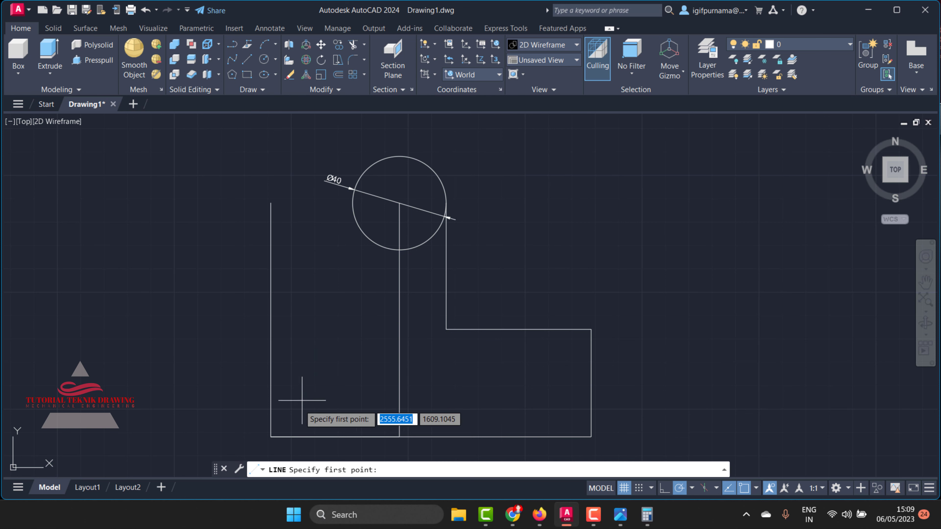
left_click(271, 437)
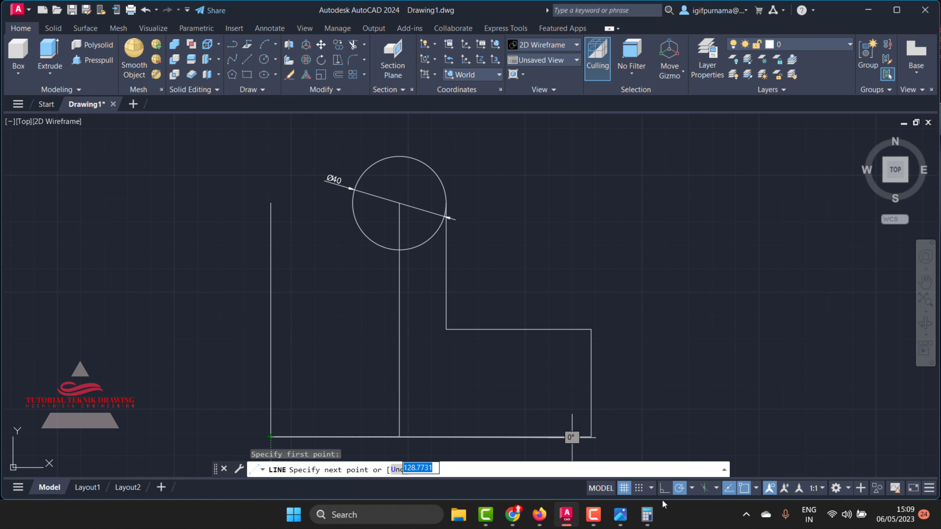
left_click(621, 514)
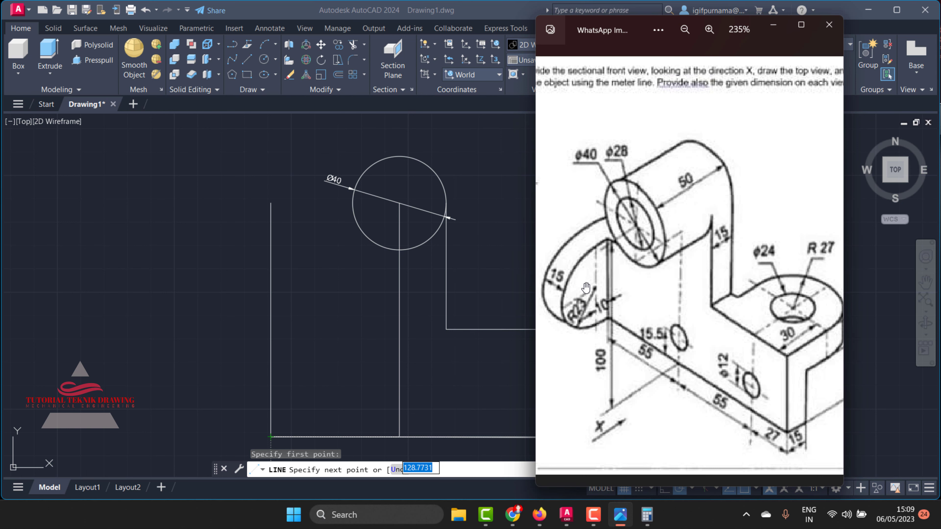
scroll(590, 285, "down", 1)
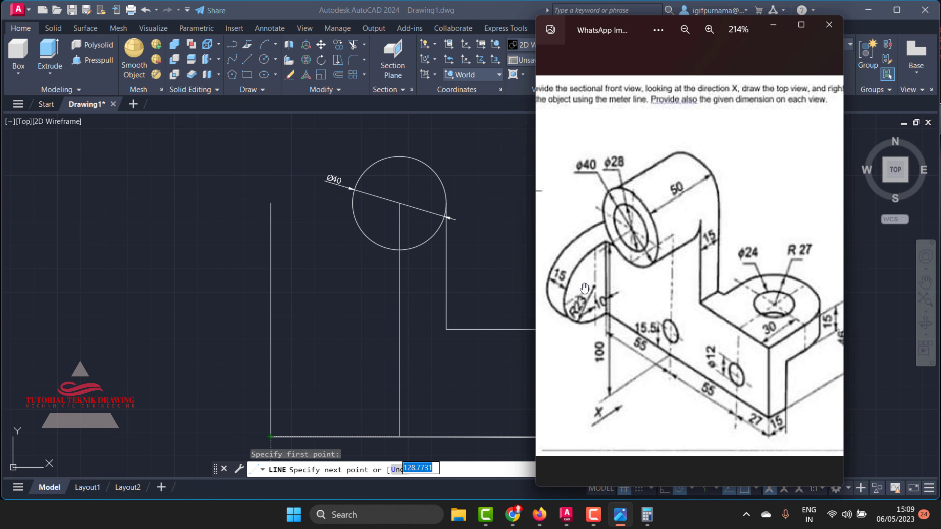
left_click(769, 26)
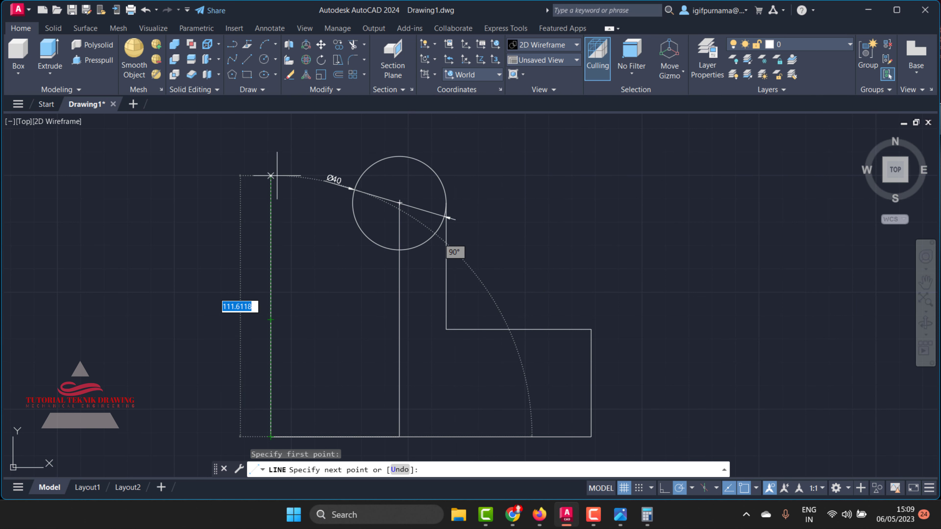
type("23")
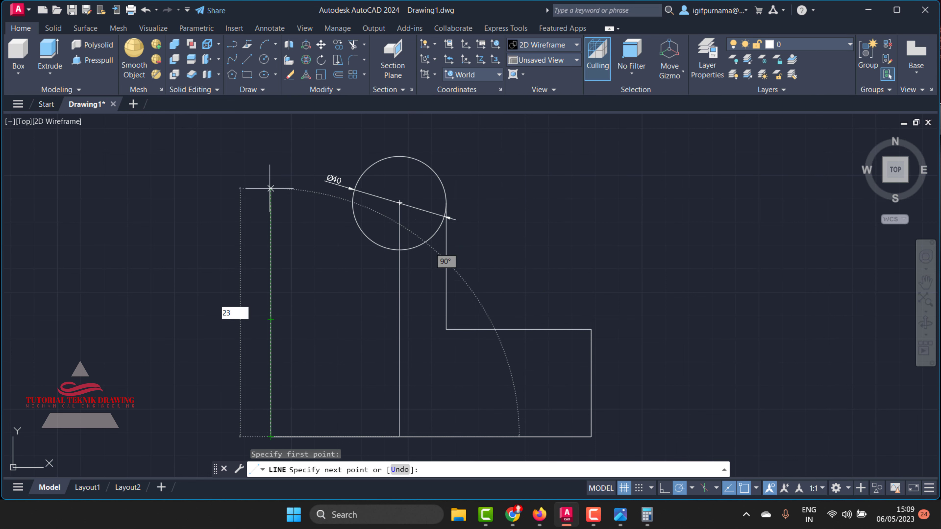
key("Return")
Step: Recheck the reference image's dimensions, then cancel the line command
scroll(315, 319, "down", 2)
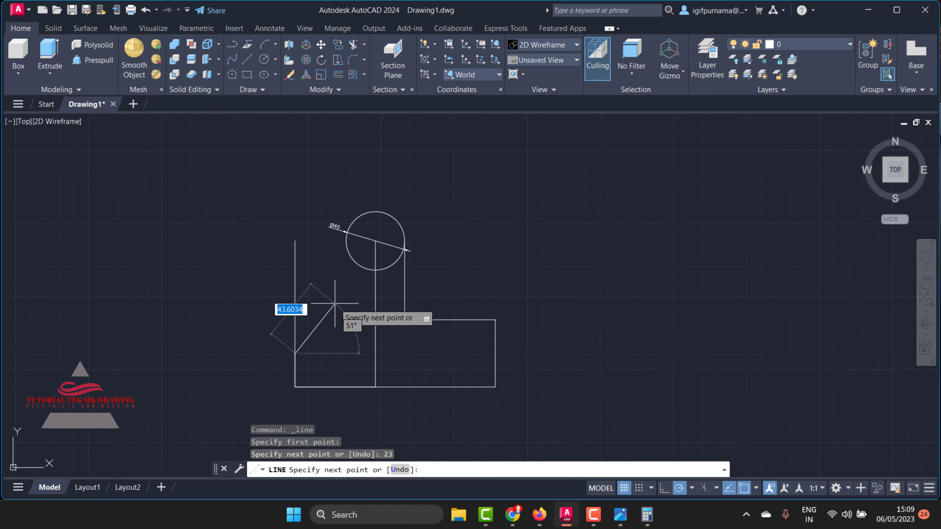
scroll(338, 335, "up", 2)
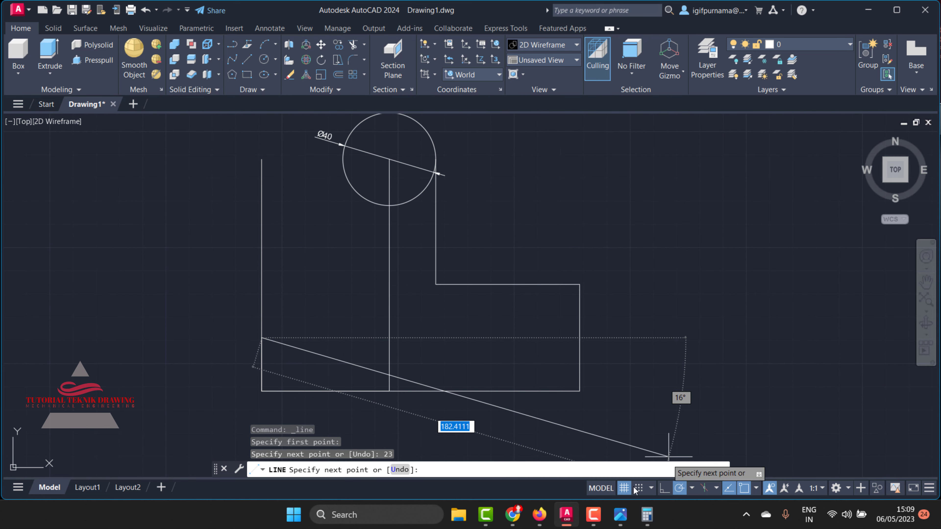
left_click(615, 523)
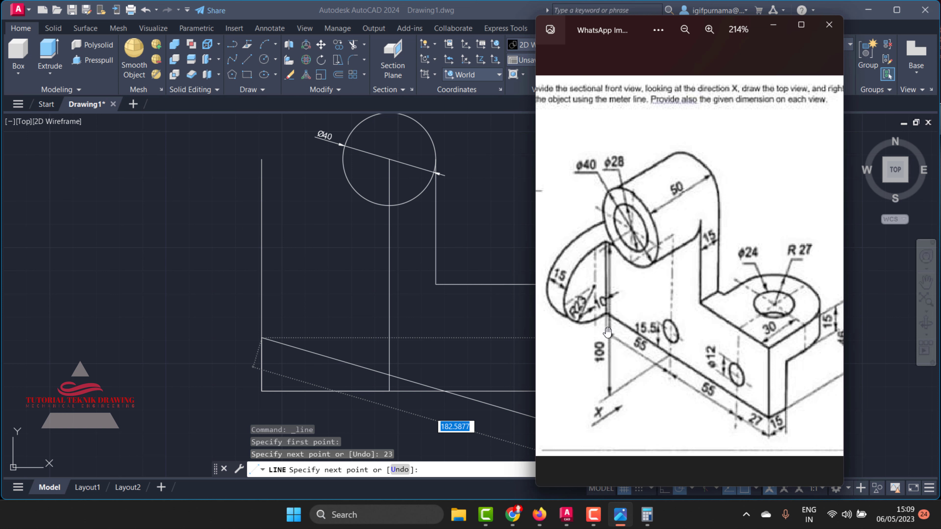
scroll(608, 330, "up", 1)
scroll(610, 323, "up", 1)
scroll(611, 317, "up", 2)
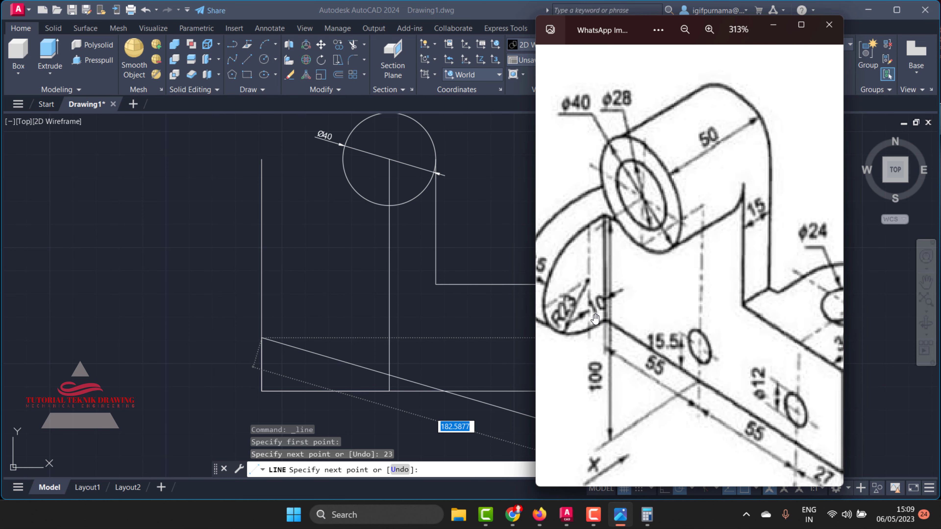
scroll(597, 317, "down", 1)
scroll(602, 311, "down", 1)
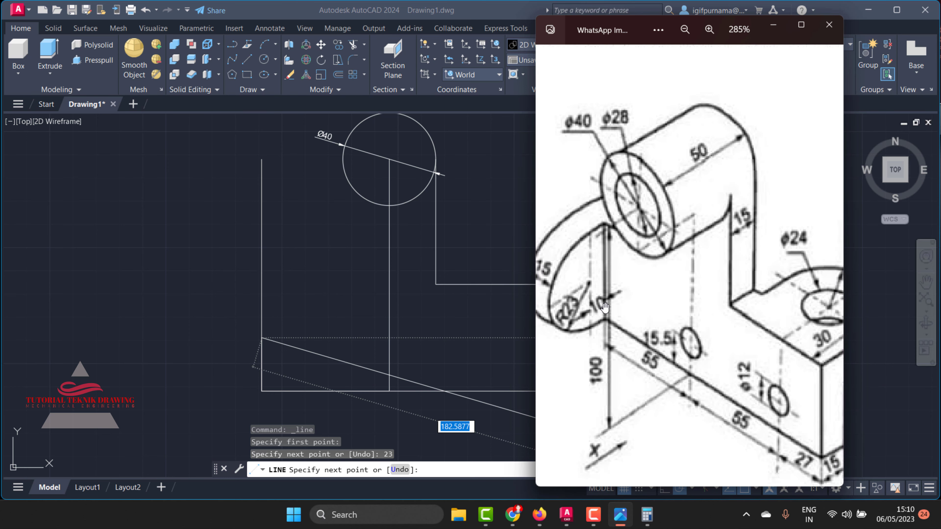
scroll(571, 324, "down", 1)
left_click(279, 265)
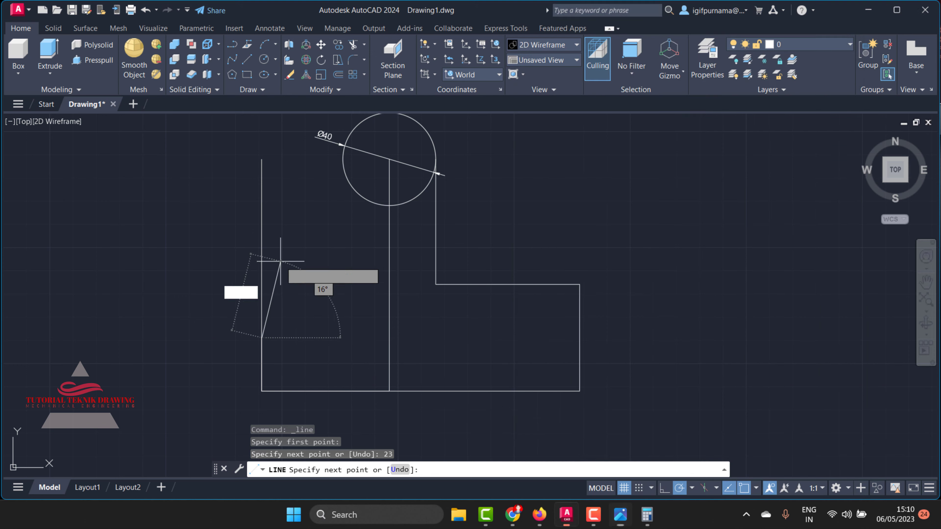
key("Escape")
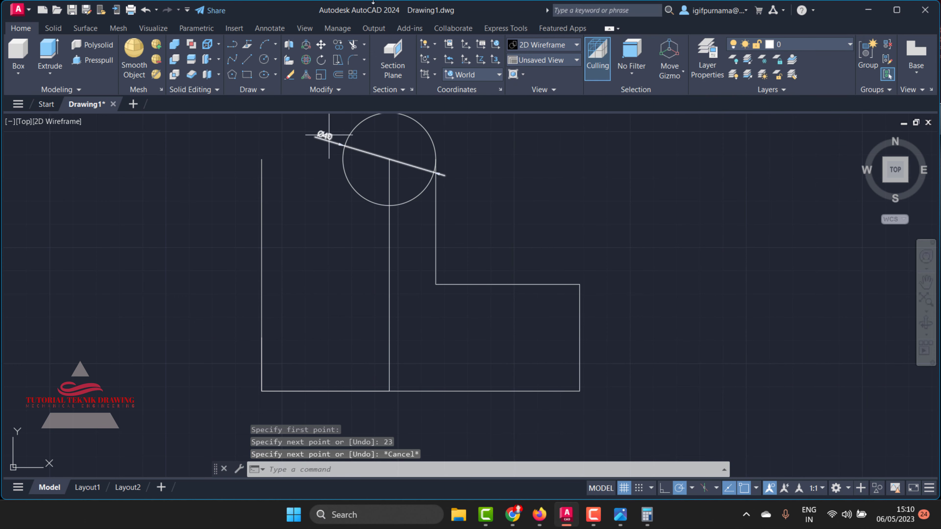
Step: Draw an R23 circle to the right of the profile, then begin and abandon moving it
double_click(263, 59)
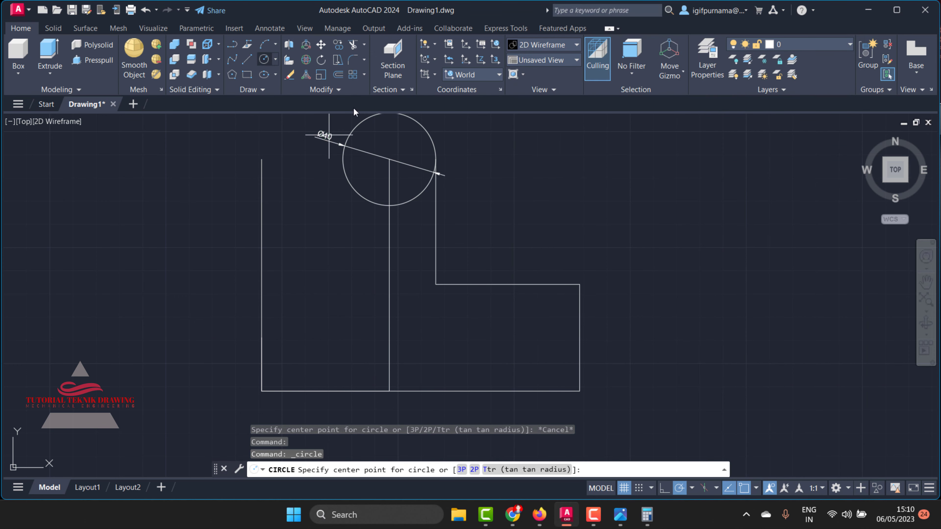
left_click(692, 325)
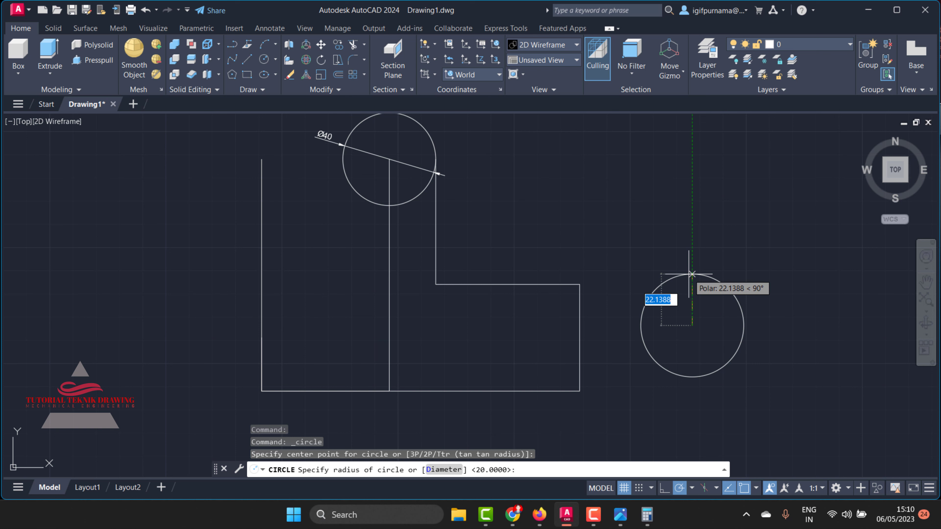
type("23")
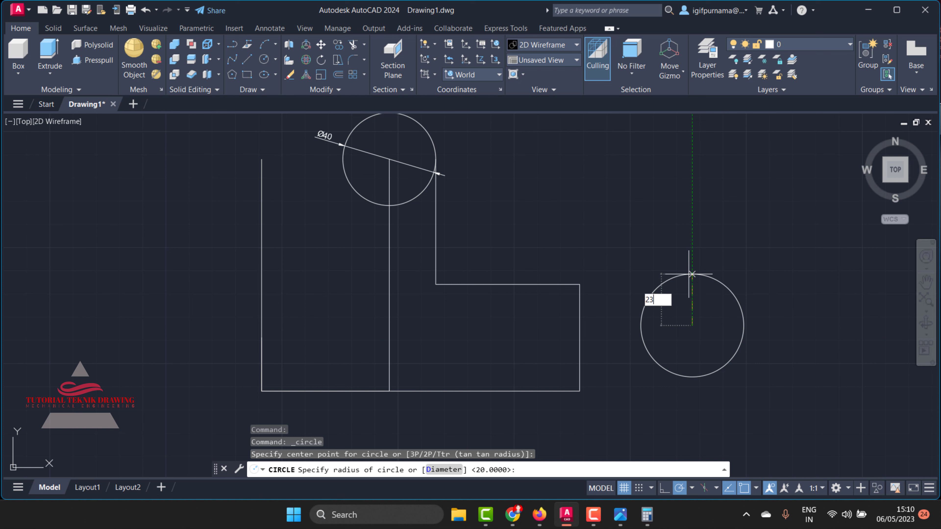
key("Return")
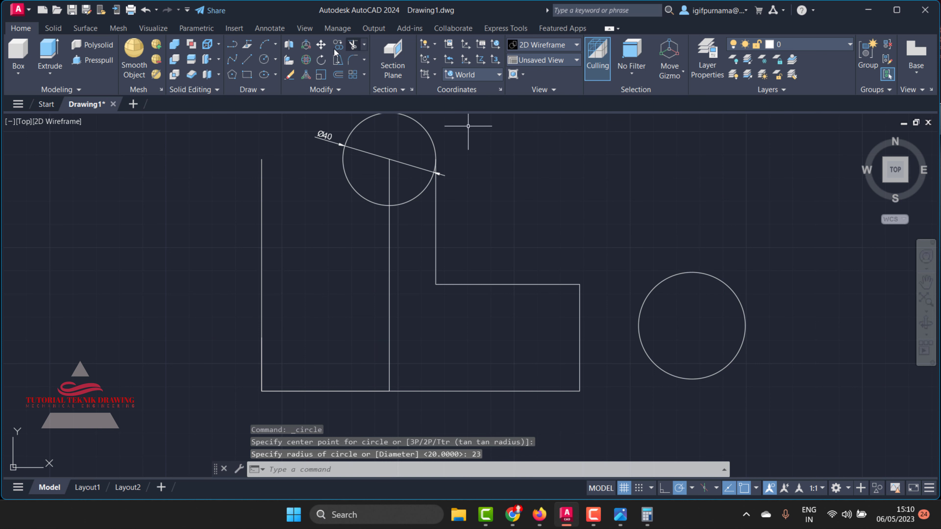
left_click(321, 45)
left_click(788, 380)
left_click(739, 320)
key("Return")
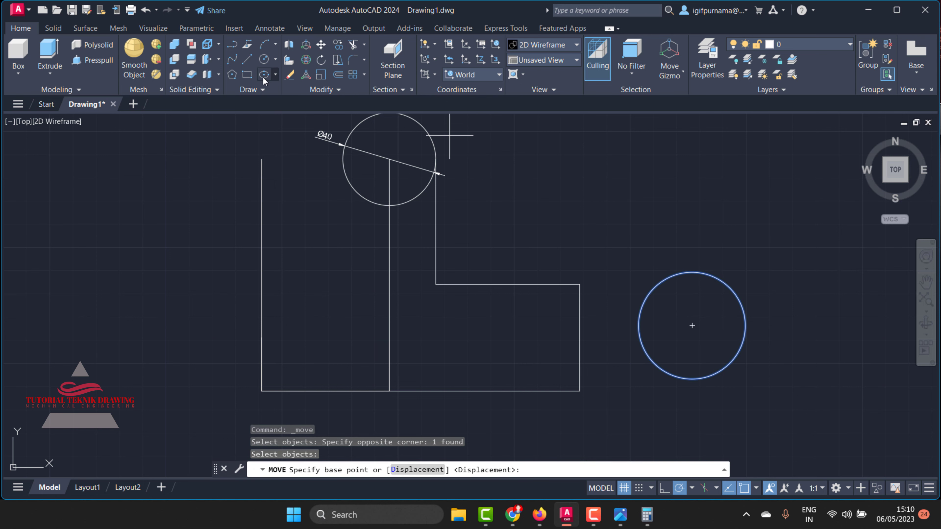
Step: Draw trial radius lines from the circle's top quadrant through its centre to its right quadrant
left_click(246, 60)
left_click(692, 272)
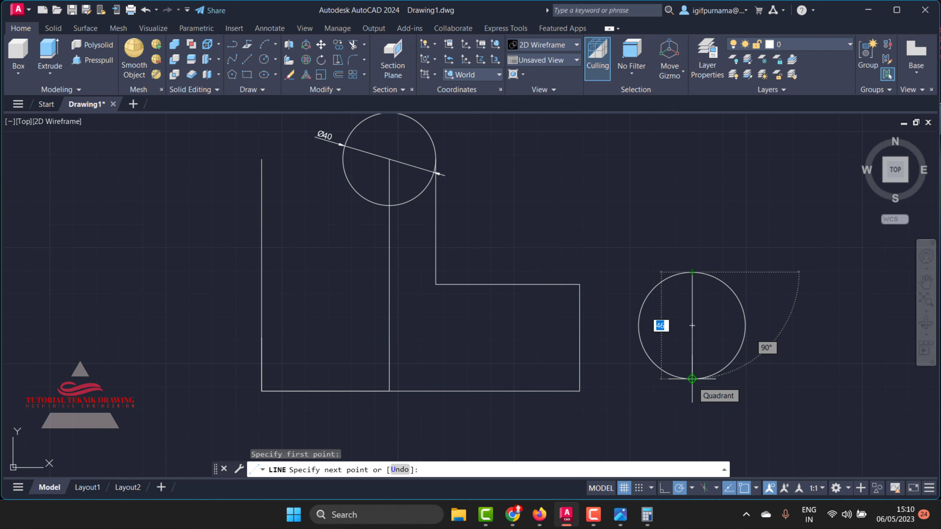
left_click(691, 326)
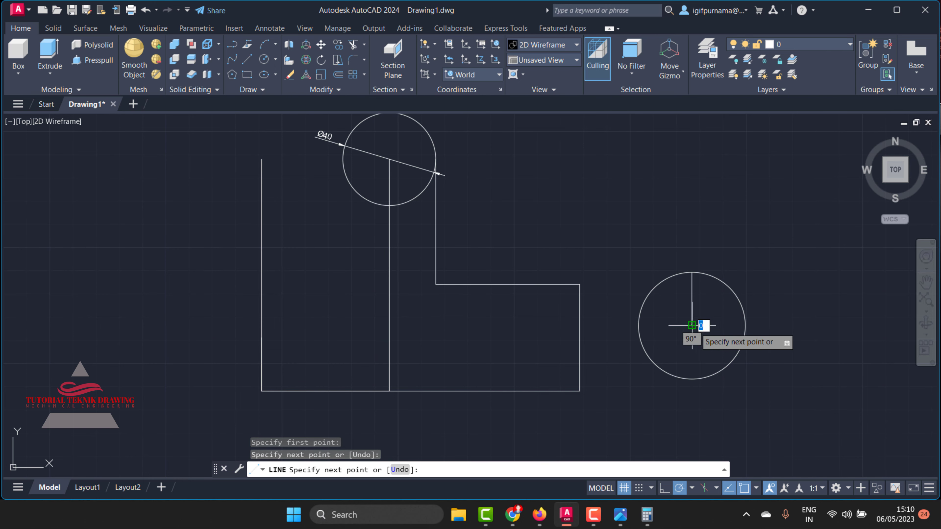
left_click(759, 326)
right_click(747, 327)
left_click(763, 333)
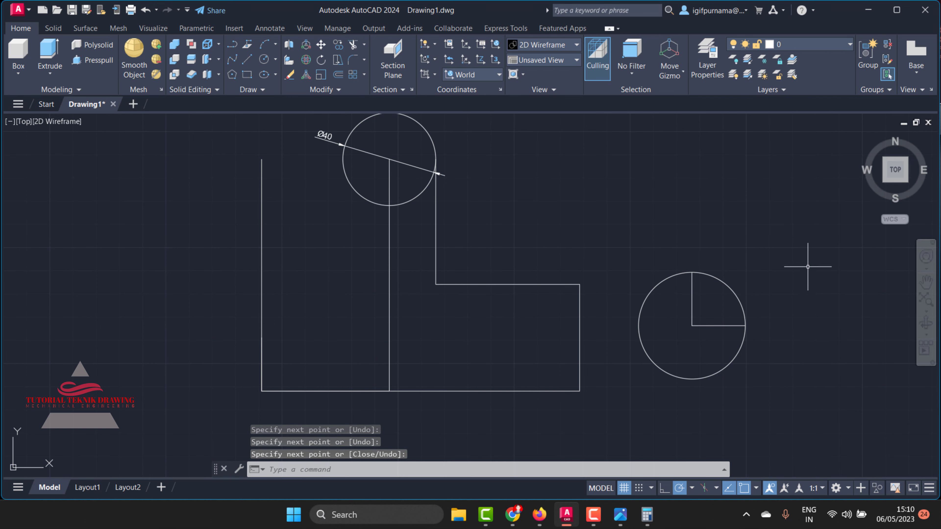
Step: Erase the two trial radius lines and bring up the reference bracket image
left_click(289, 74)
left_click(700, 335)
left_click(686, 314)
key("Return")
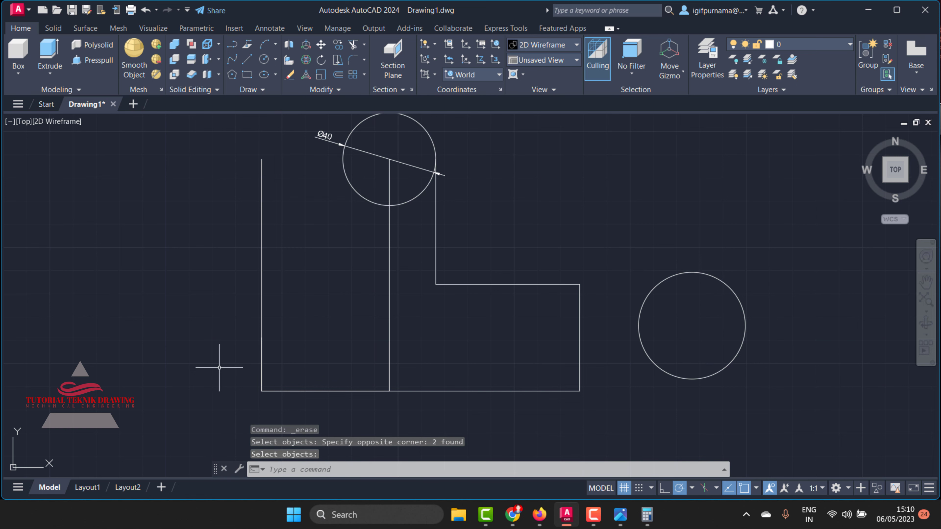
left_click(620, 514)
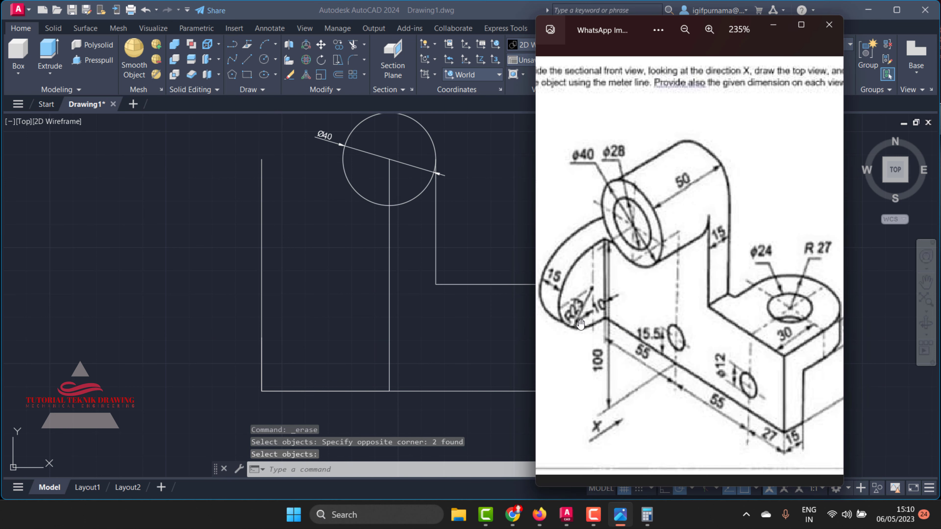
Step: Start a line at the right circle's top quadrant, clear the Calculator, and recheck the reference
left_click(773, 25)
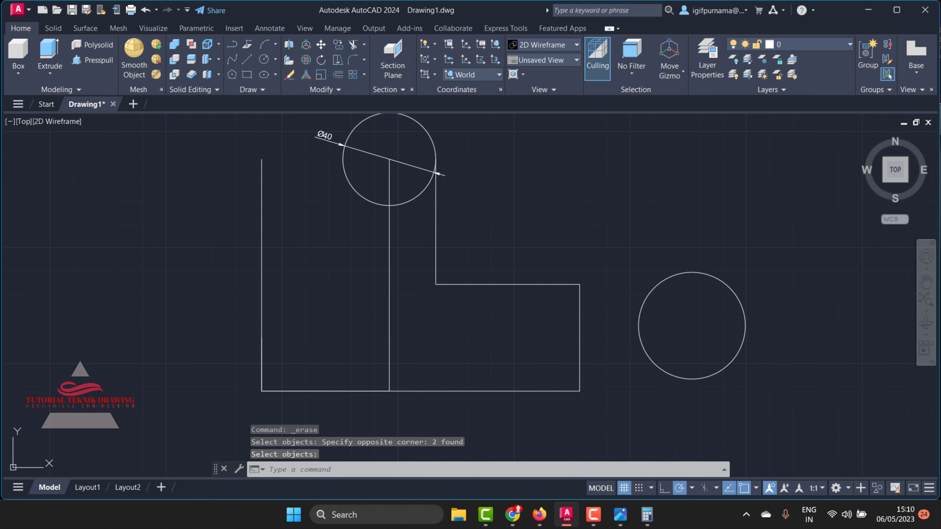
left_click(246, 60)
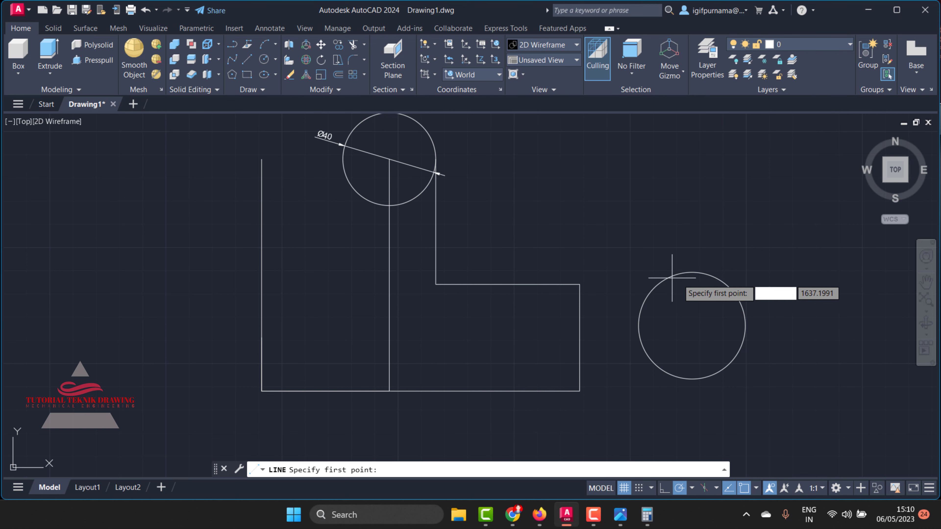
left_click(692, 272)
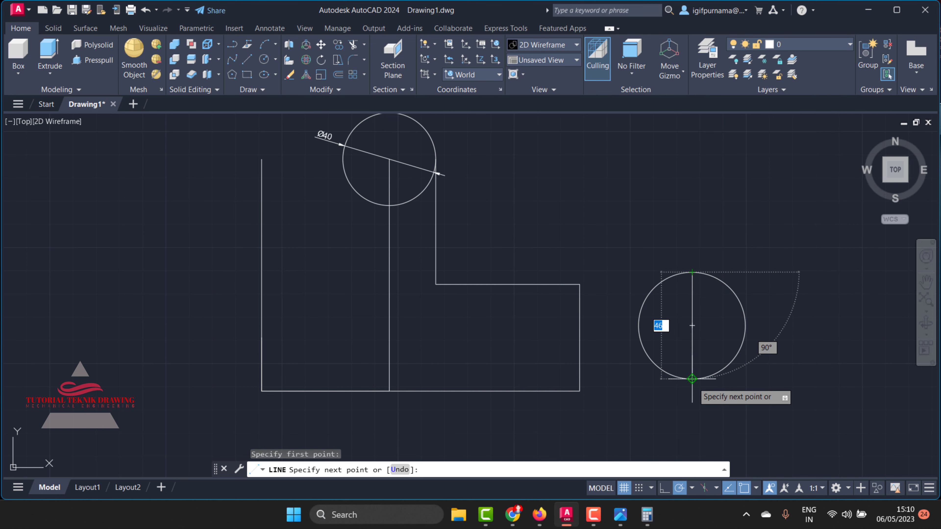
left_click(646, 515)
left_click(367, 234)
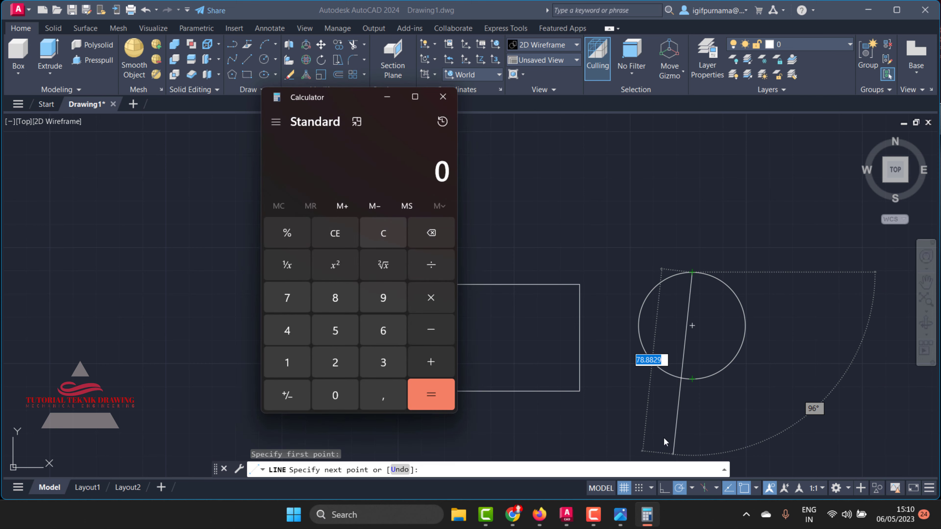
left_click(620, 514)
scroll(562, 310, "up", 1)
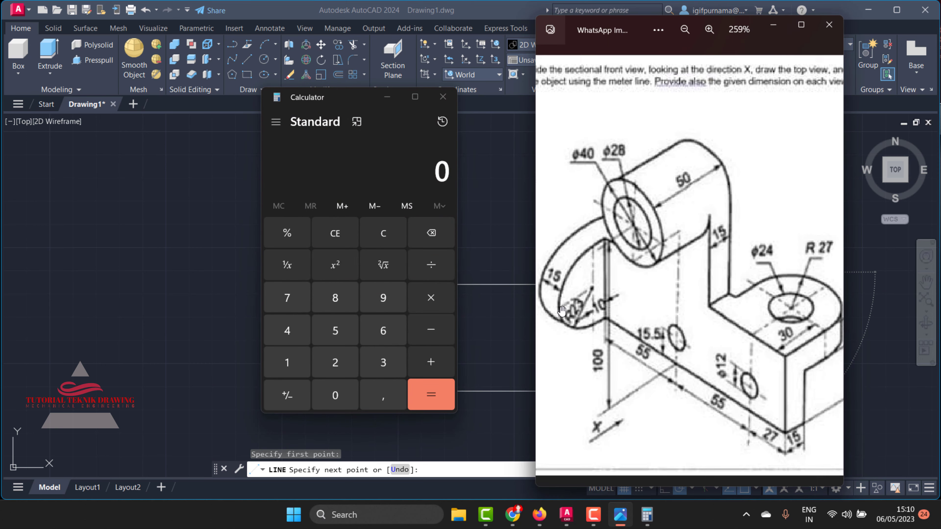
scroll(562, 311, "up", 1)
left_click(773, 25)
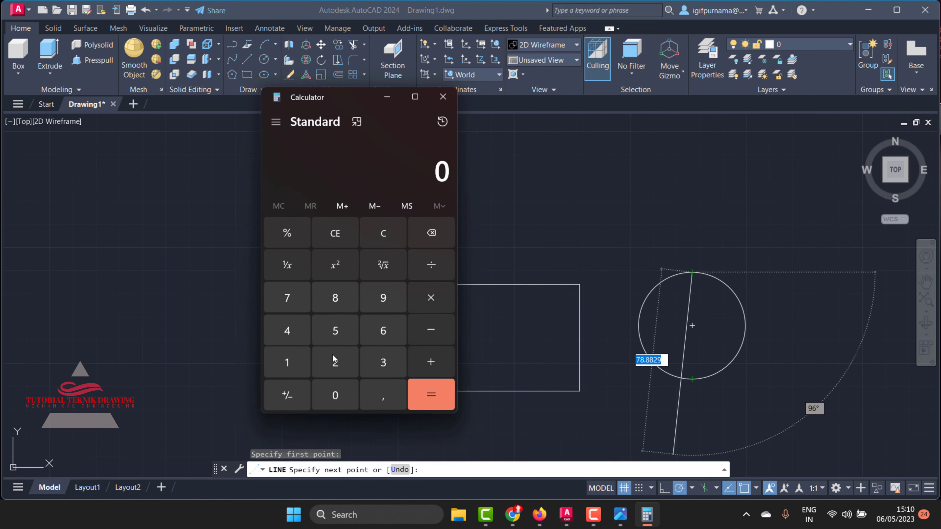
Step: Compute 23 + 23 = 46 in Calculator, then review the reference image and hide it
left_click(334, 359)
left_click(375, 373)
type("+2")
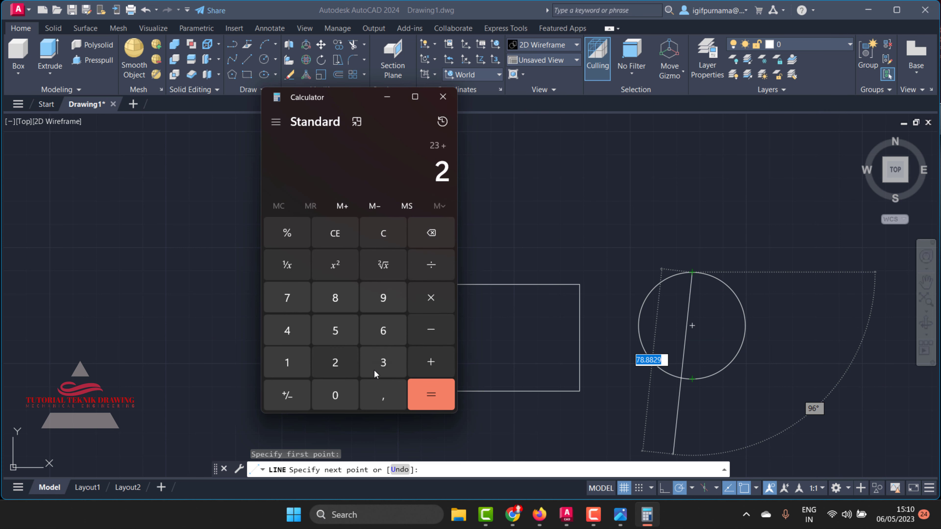
left_click(375, 373)
left_click(430, 394)
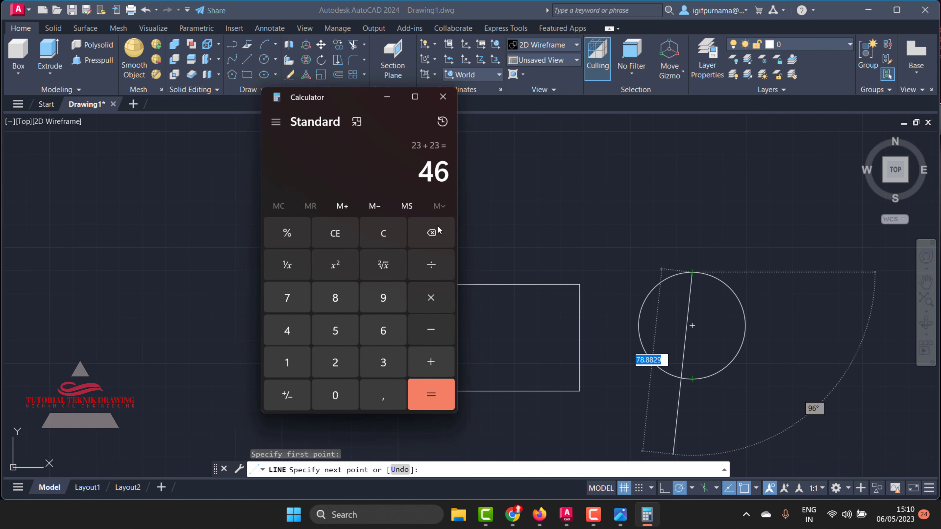
left_click(388, 97)
left_click(620, 515)
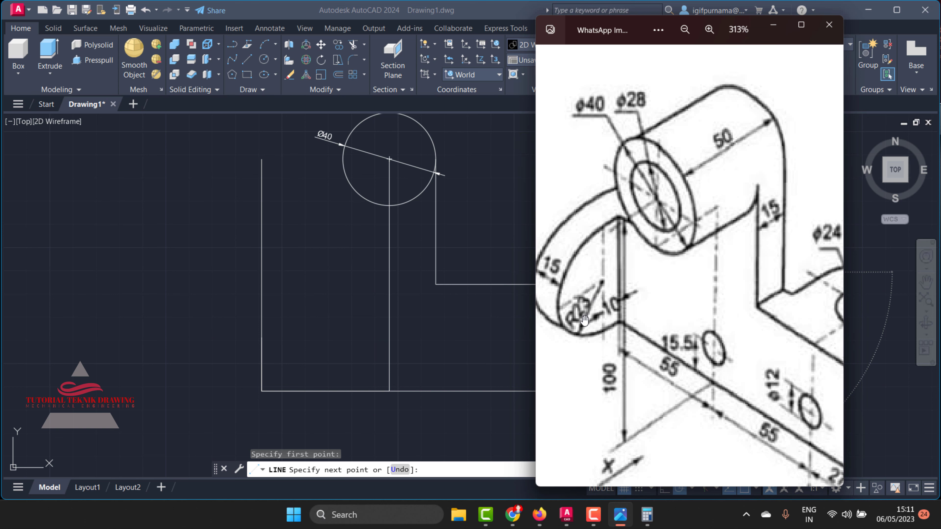
left_click(772, 27)
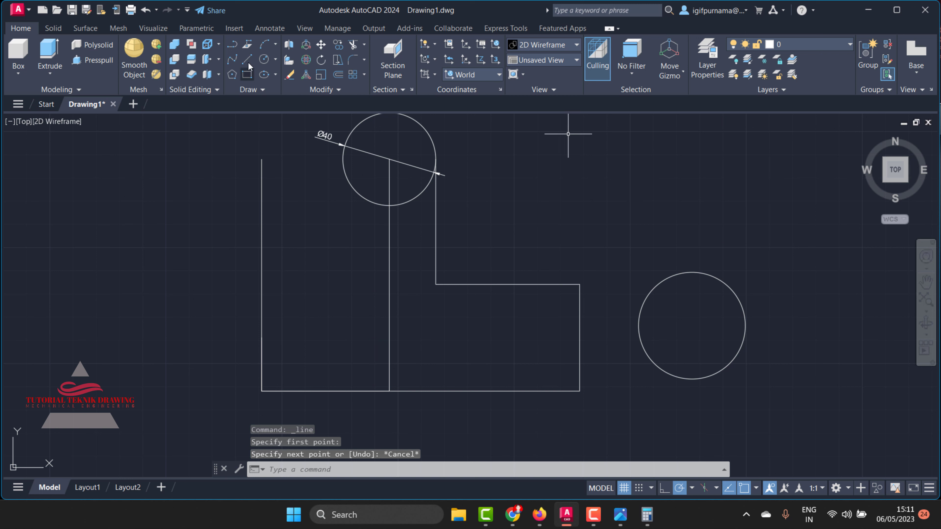
Step: Erase a stray object at the profile's left side
left_click(248, 62)
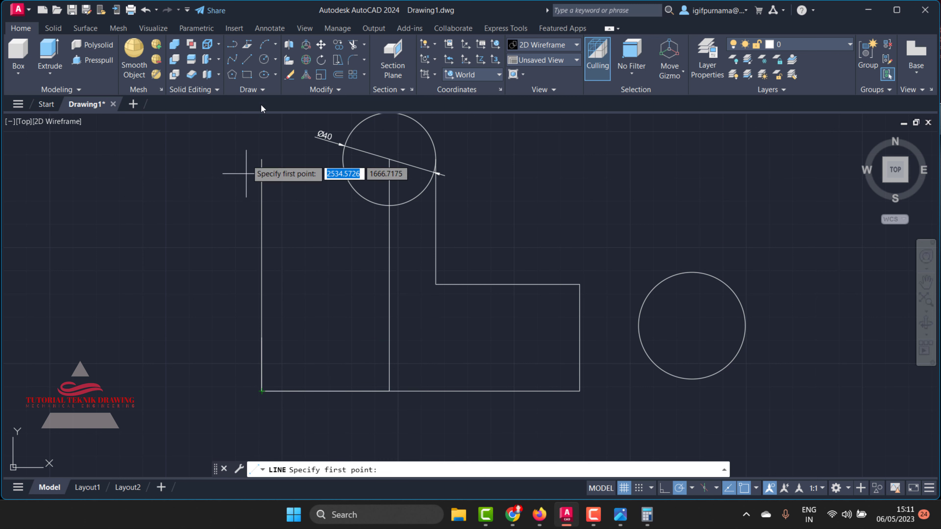
left_click(289, 75)
left_click(262, 362)
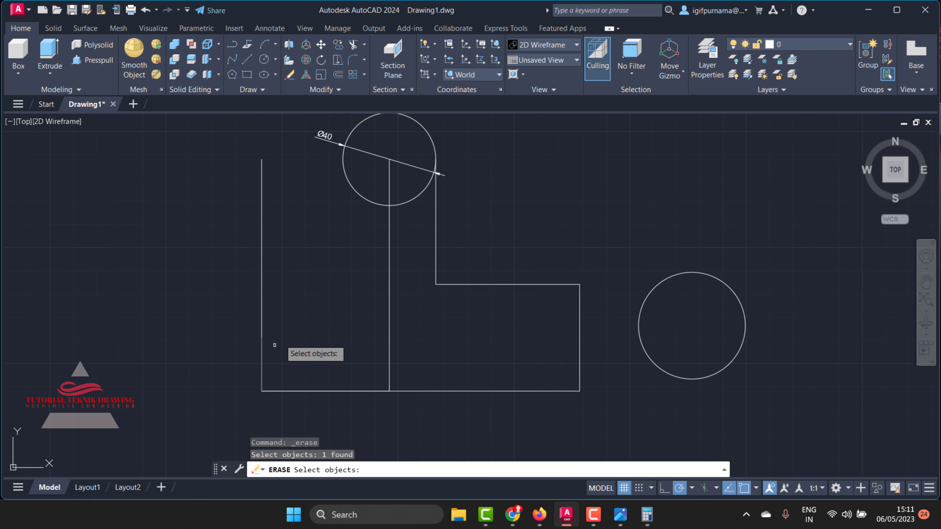
key("Return")
Step: Draw a 46-unit vertical line from the profile's bottom-left corner, then erase it
left_click(248, 60)
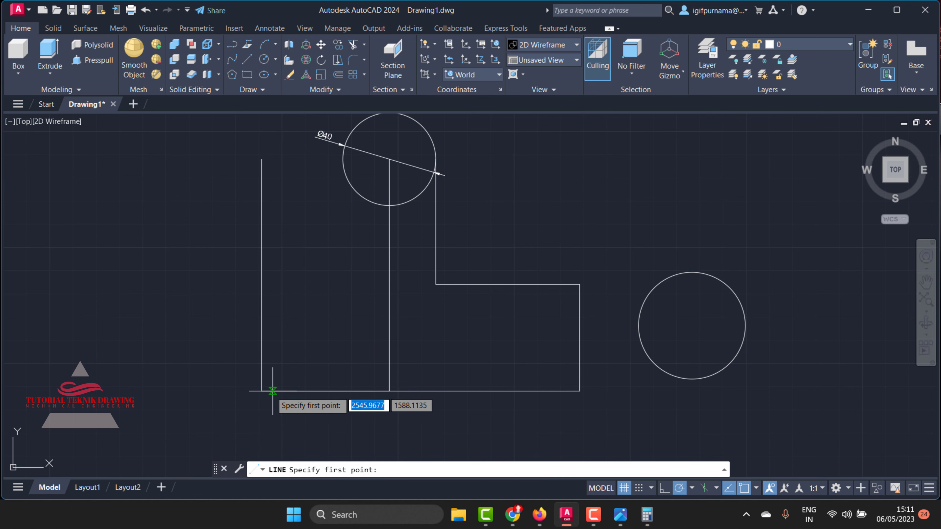
left_click(262, 390)
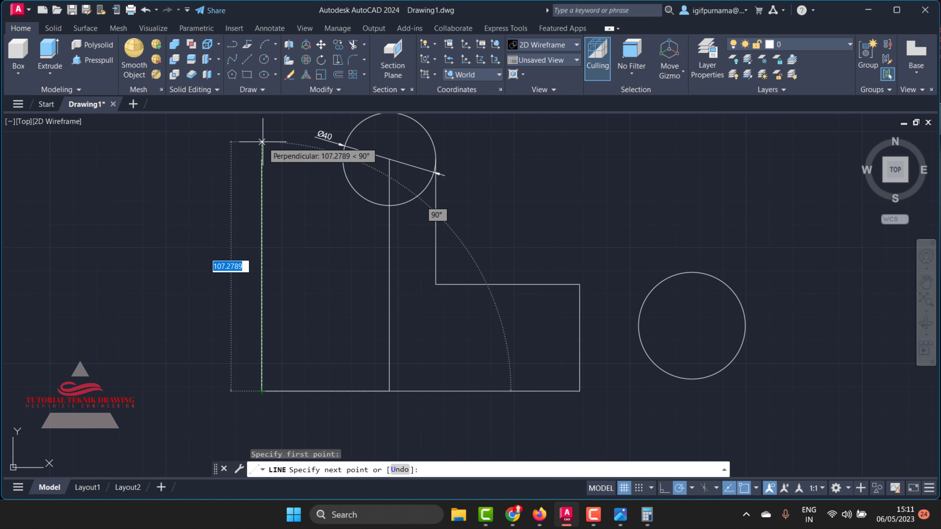
type("46")
key("Return")
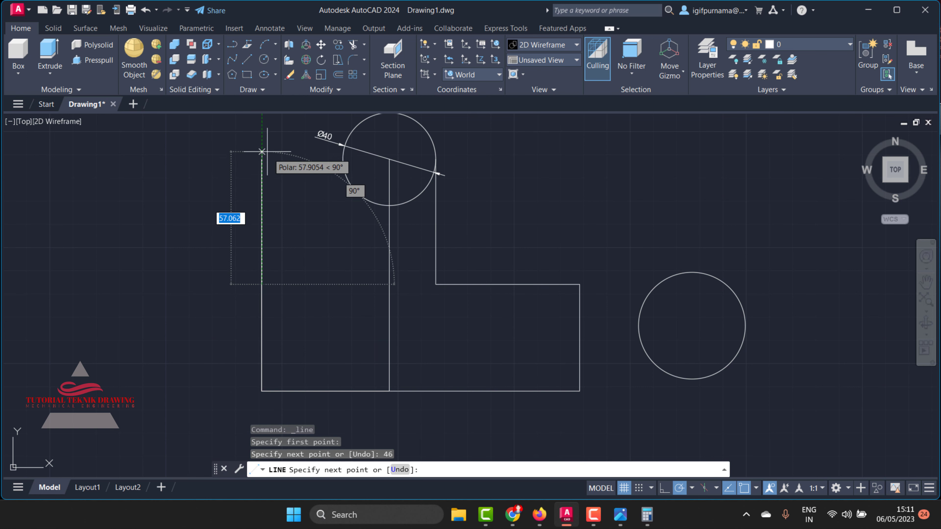
key("Escape")
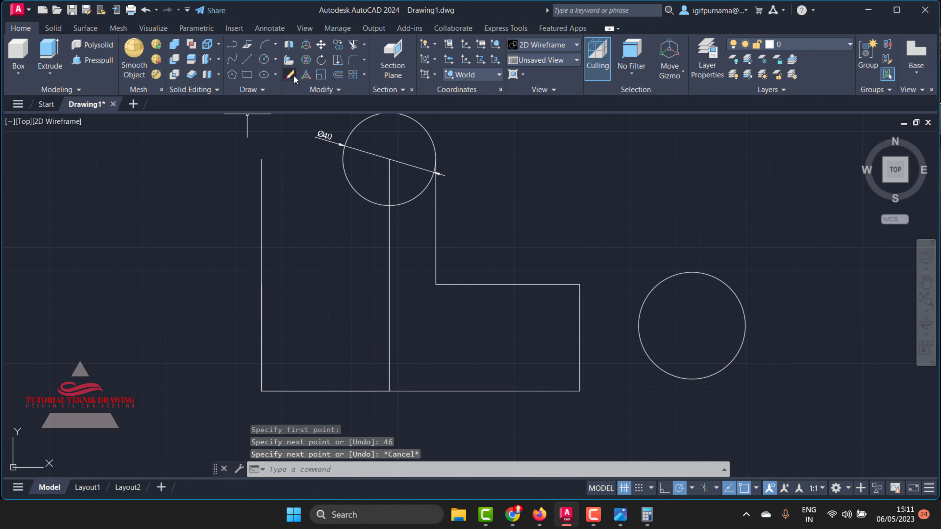
left_click(293, 75)
left_click(335, 241)
left_click(250, 194)
key("Return")
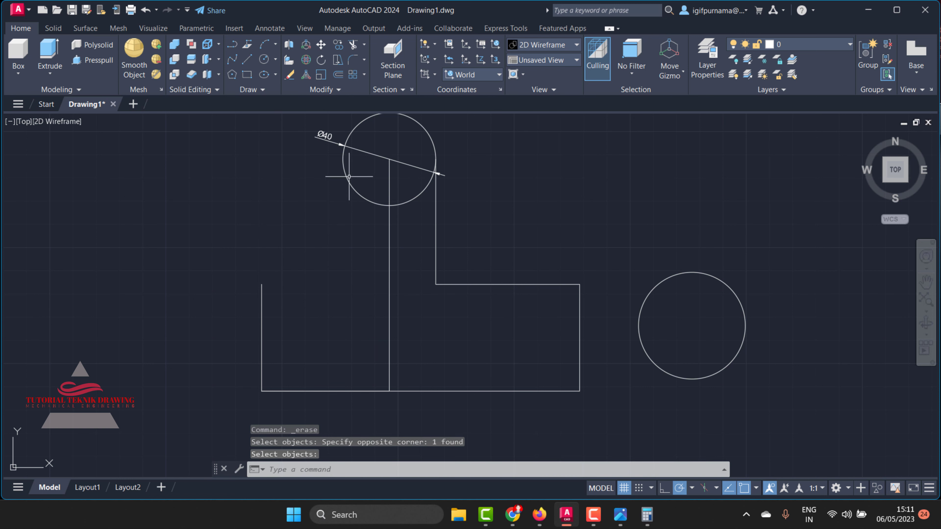
Step: Draw a line from the top circle's left quadrant down to the step edge, then left to the profile's left edge
left_click(247, 60)
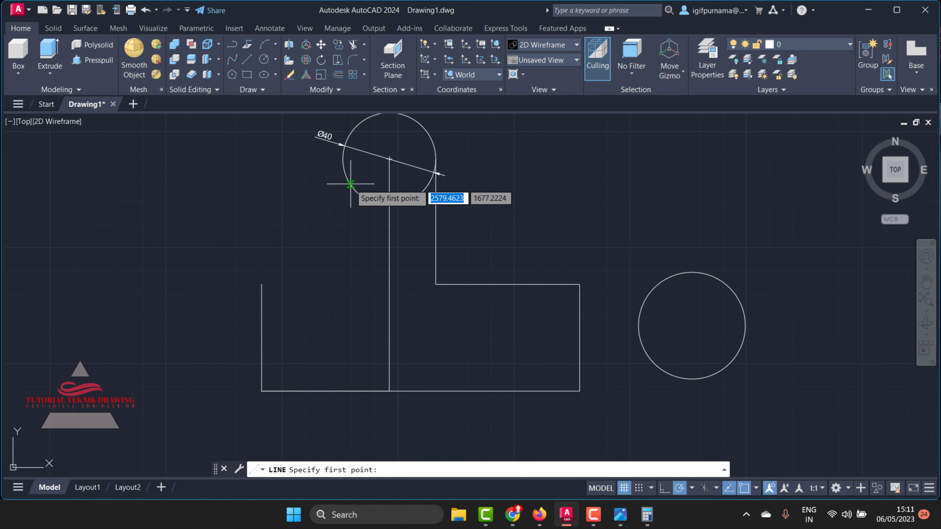
left_click(342, 159)
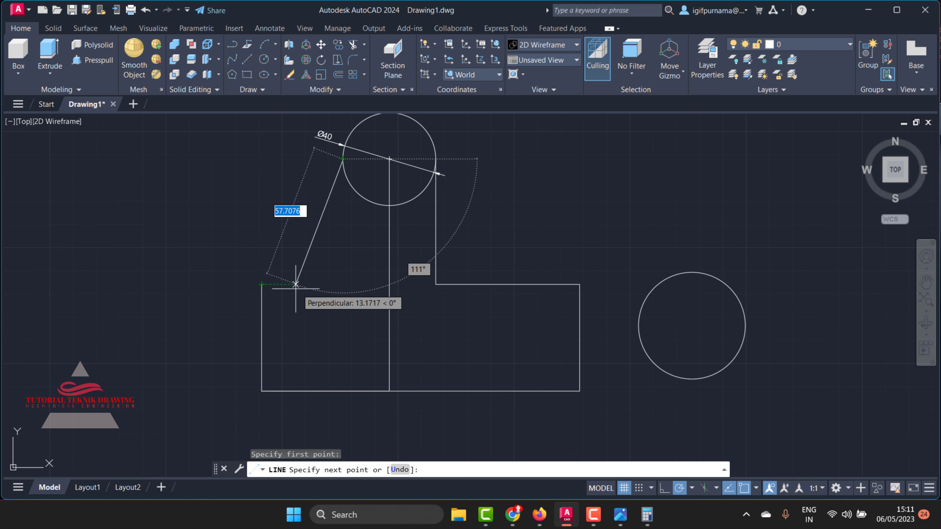
left_click(343, 285)
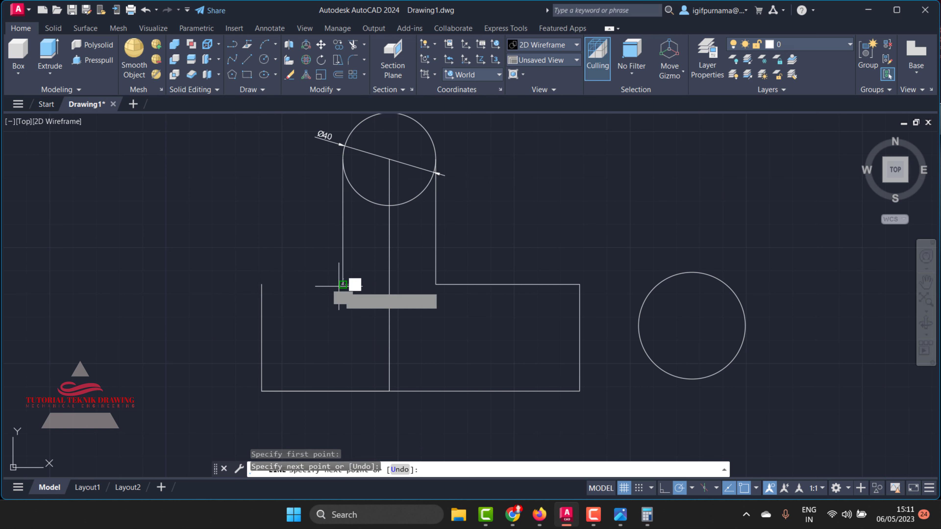
left_click(262, 284)
right_click(262, 285)
left_click(282, 295)
Step: Re-examine the reference image at several zoom levels, then return to AutoCAD
left_click(621, 515)
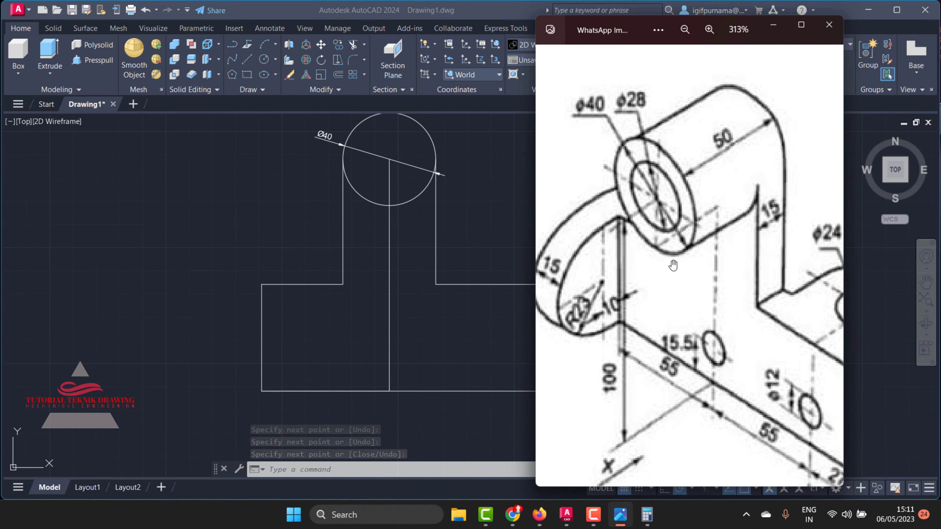
scroll(696, 239, "down", 1)
left_click_drag(696, 239, 692, 281)
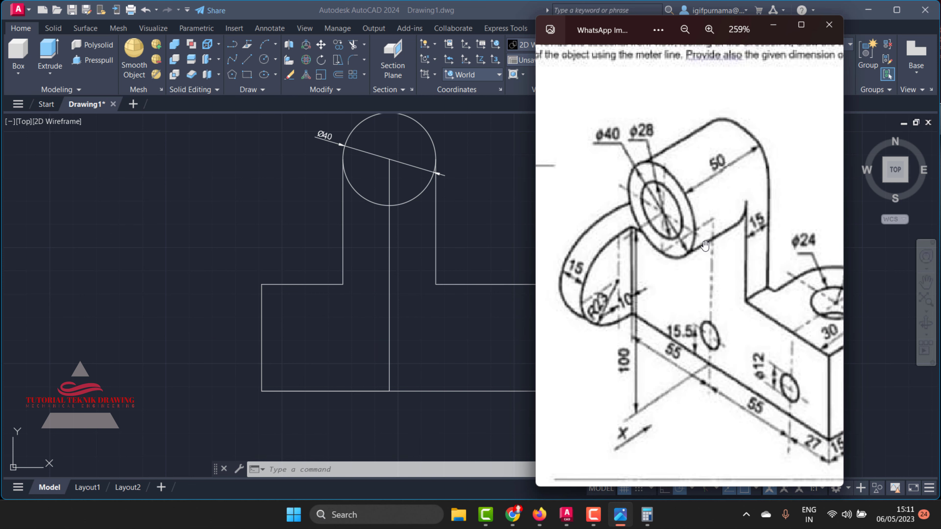
scroll(728, 315, "down", 1)
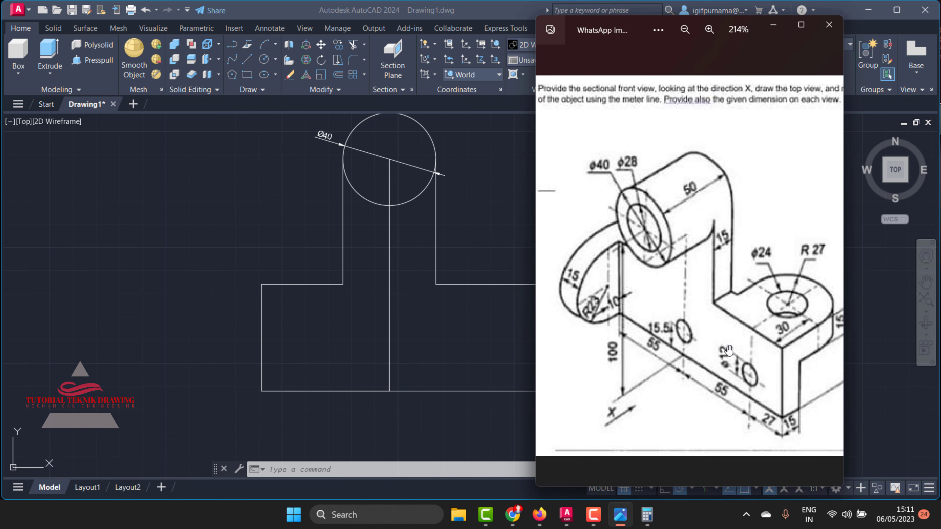
scroll(724, 319, "up", 1)
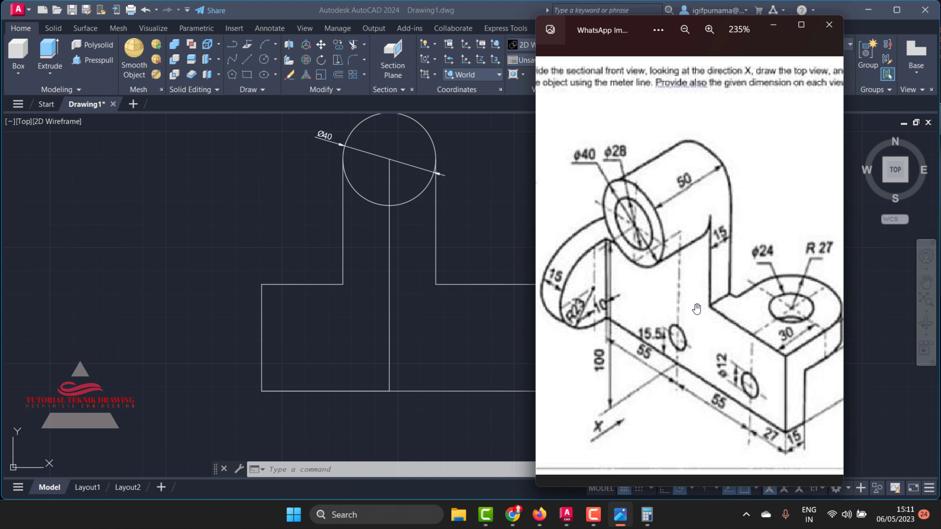
scroll(697, 309, "down", 1)
left_click(418, 202)
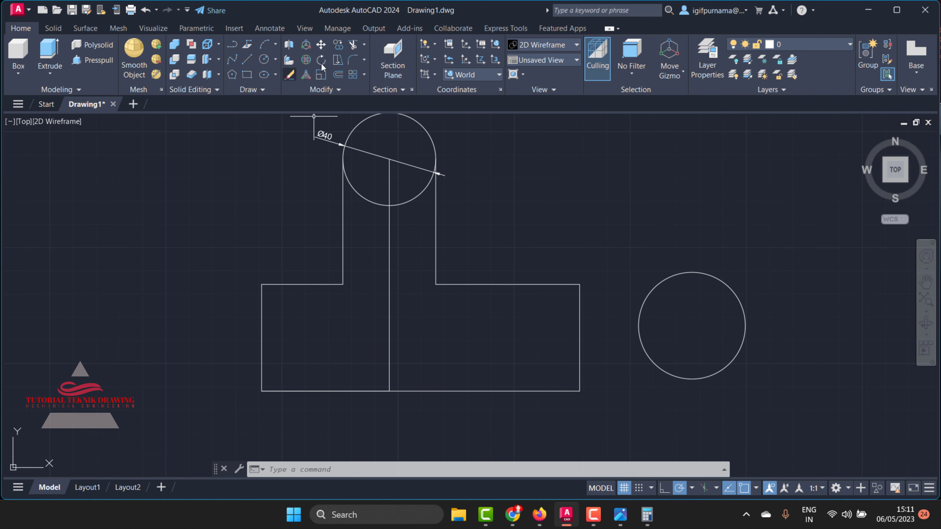
Step: Trim away the circle's lower arc and centre line, then erase the Ø40 dimension and vertical line
left_click(354, 44)
left_click_drag(377, 231, 394, 182)
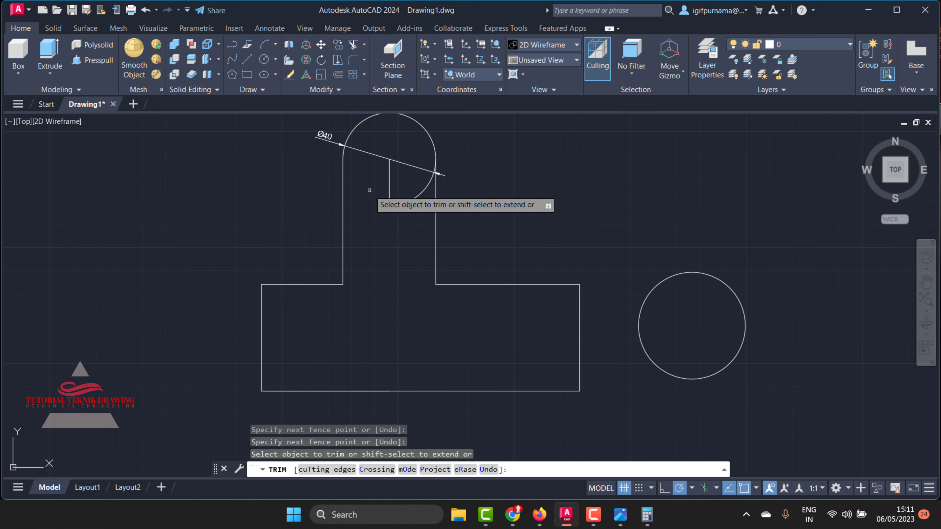
left_click_drag(385, 213, 396, 197)
key("Escape")
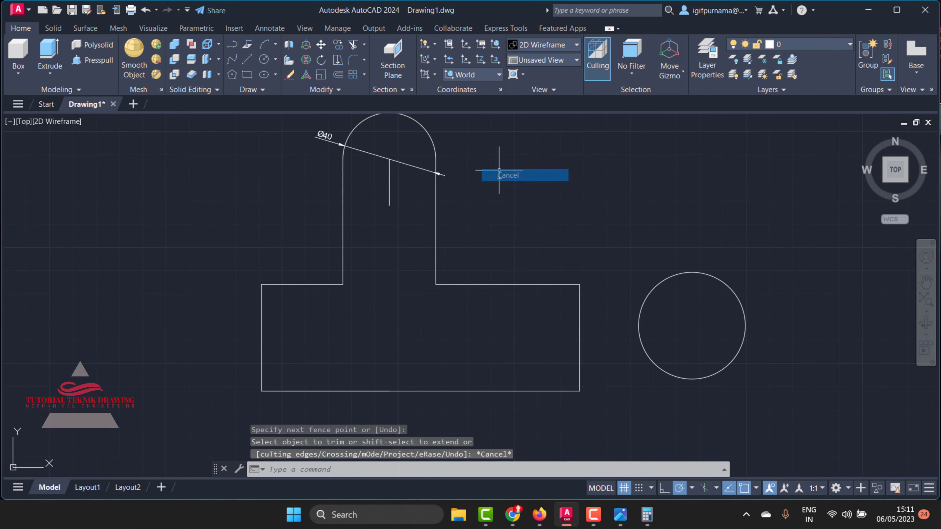
left_click(289, 76)
left_click(411, 213)
left_click(370, 141)
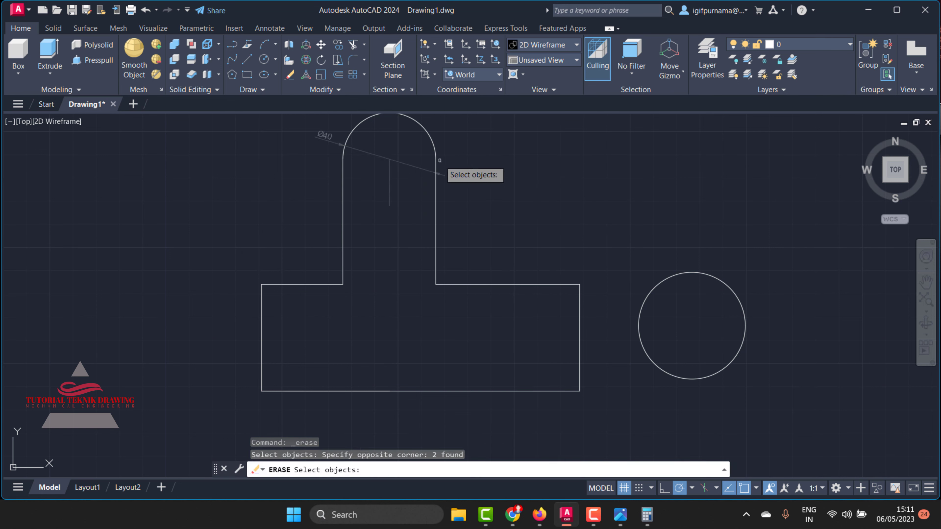
key("Return")
Step: Window-select the whole profile and move it to the left
left_click(321, 44)
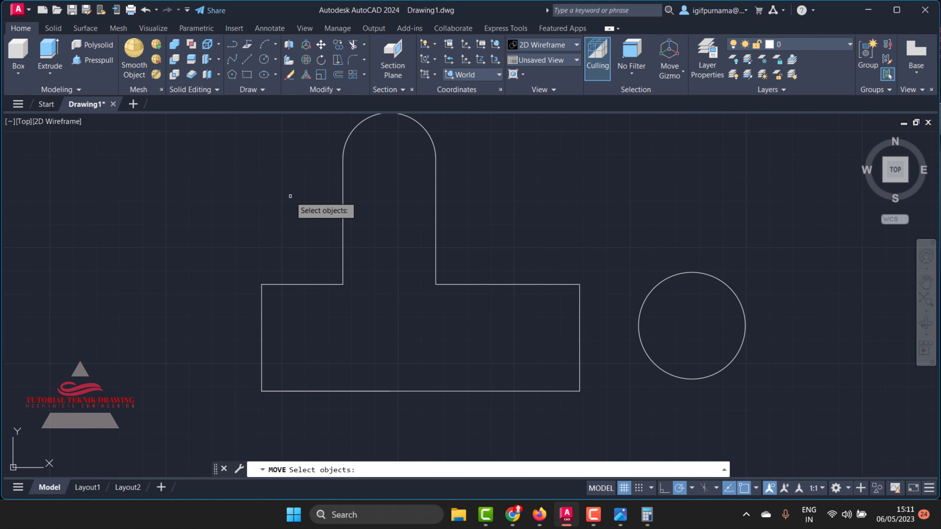
scroll(292, 196, "down", 2)
left_click(204, 147)
left_click(164, 126)
left_click(420, 296)
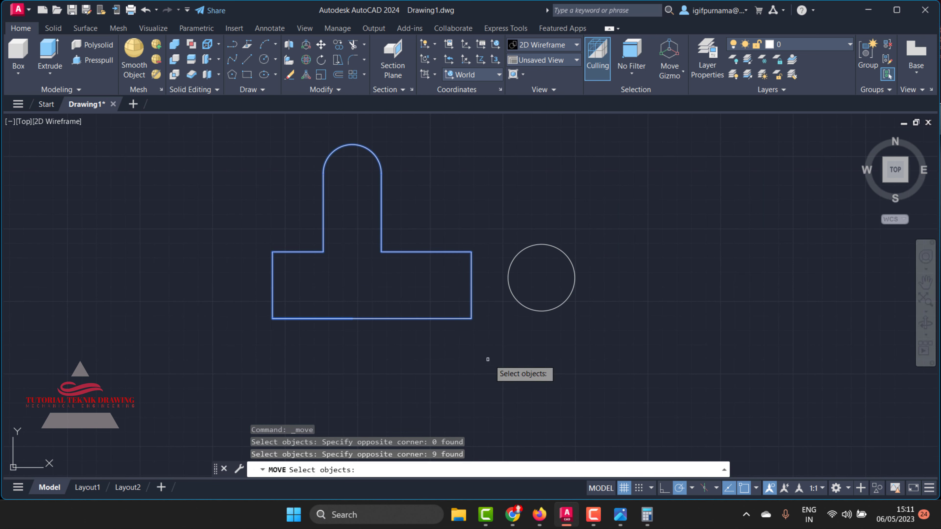
key("Return")
left_click(378, 269)
left_click(258, 269)
scroll(529, 262, "up", 2)
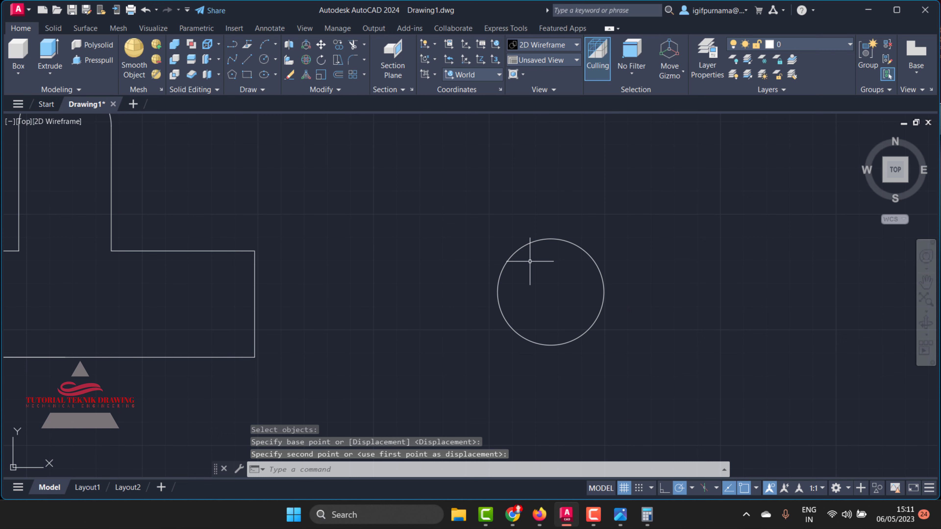
left_click(626, 518)
scroll(587, 307, "up", 1)
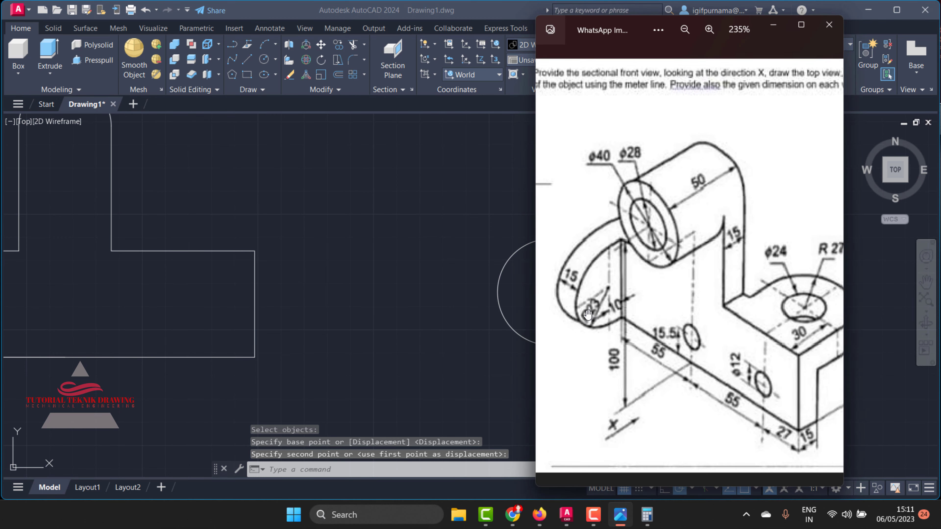
Step: Add a radius dimension to the right circle, confirming it reads R23
left_click(276, 46)
left_click(265, 31)
left_click(280, 74)
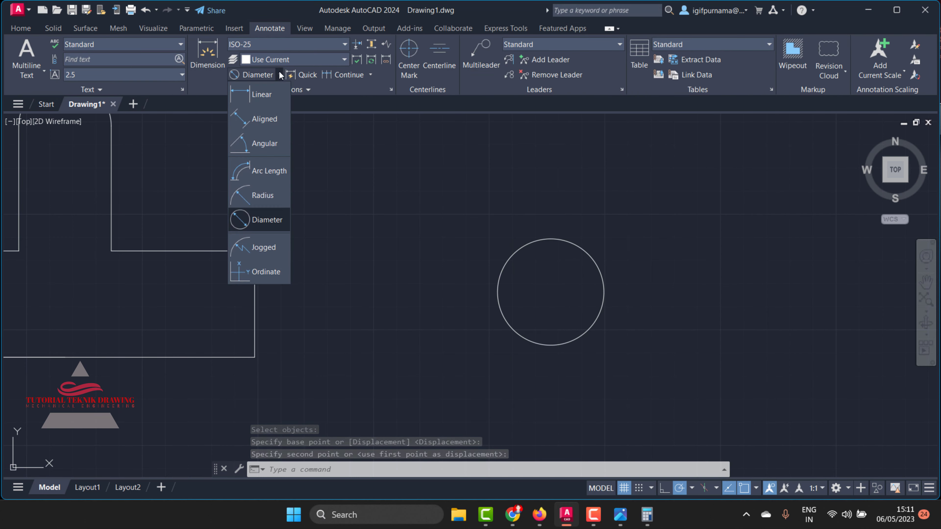
left_click(266, 200)
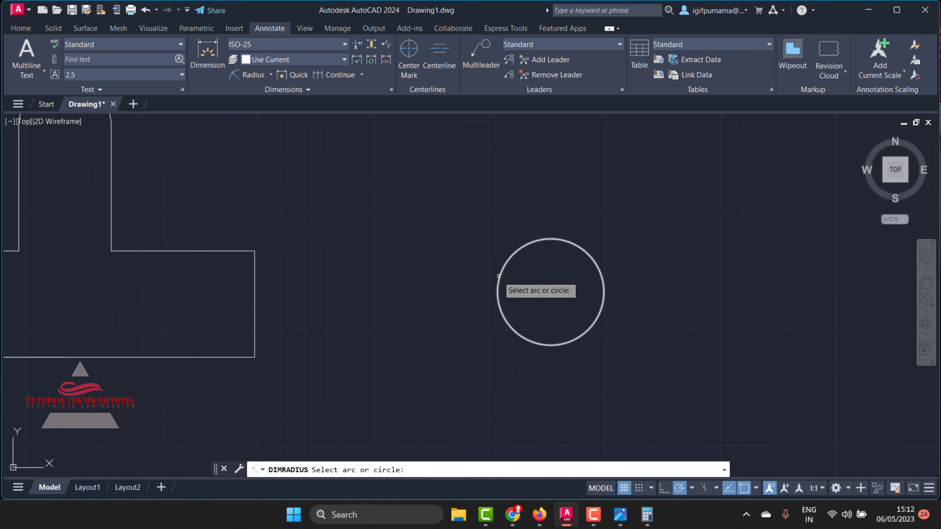
left_click(498, 281)
scroll(481, 277, "up", 4)
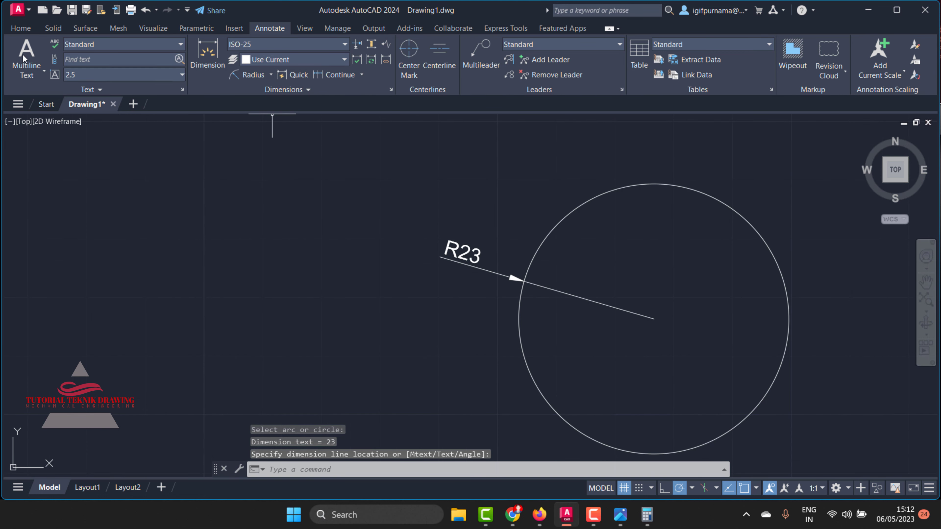
Step: Erase the R23 dimension and check the reference image at 379% before returning to AutoCAD
left_click(24, 27)
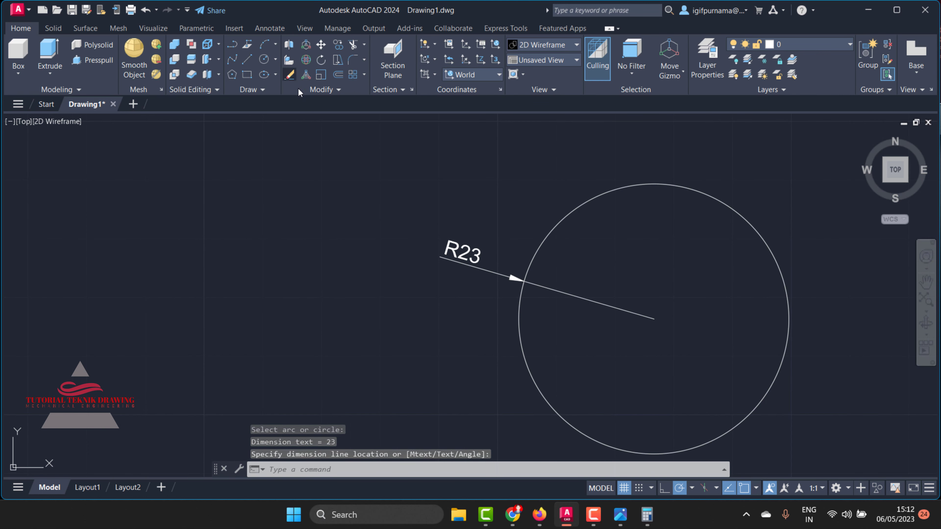
left_click(290, 75)
left_click(573, 320)
left_click(454, 294)
scroll(454, 237, "down", 4)
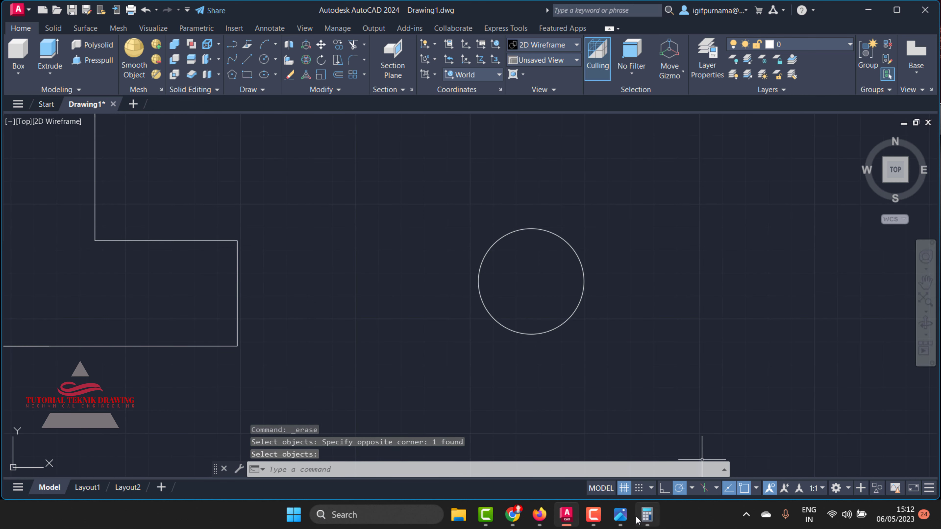
left_click(632, 516)
scroll(610, 292, "up", 2)
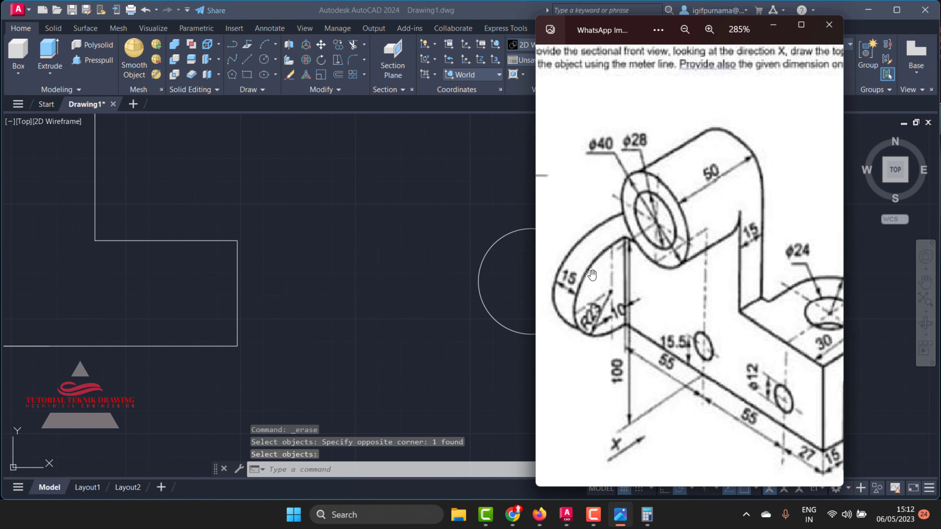
scroll(622, 312, "up", 1)
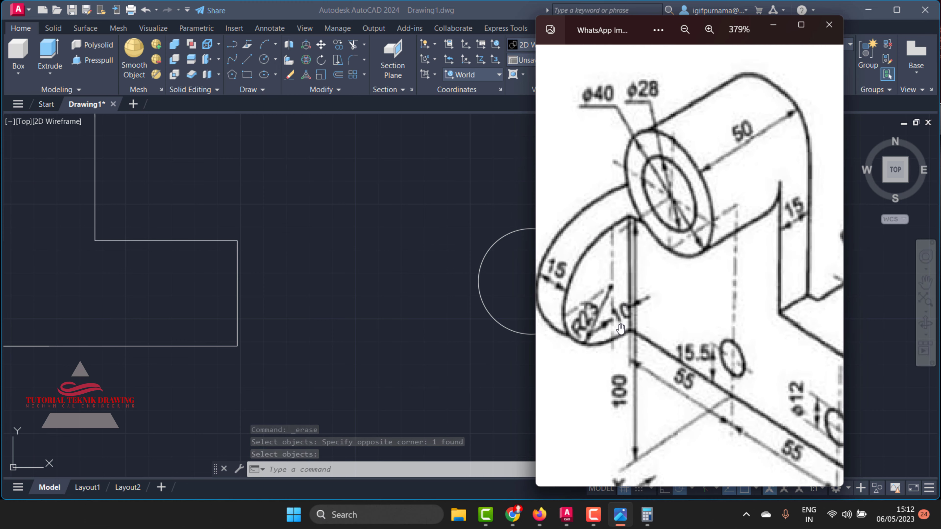
scroll(623, 315, "up", 1)
key("alt+Tab")
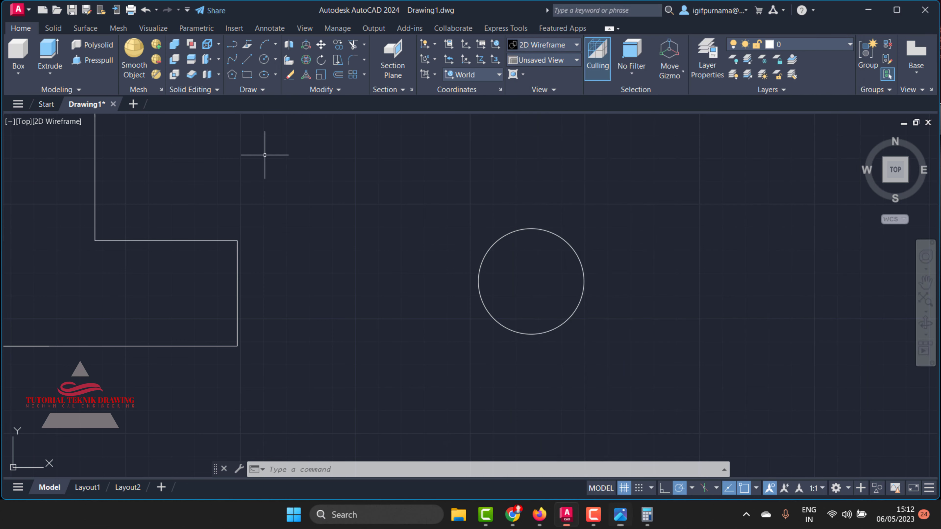
Step: Draw a line from the R23 circle's right quadrant down 10, then across the circle
left_click(249, 58)
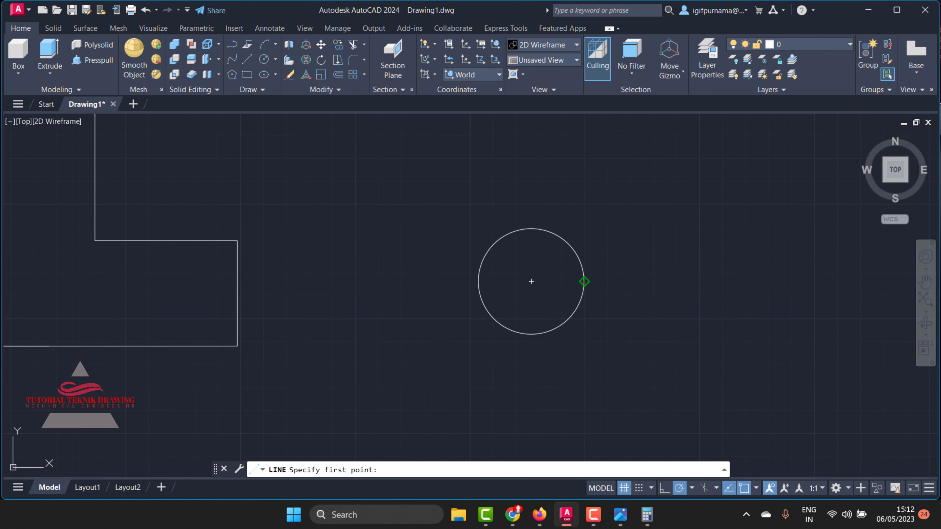
left_click(584, 282)
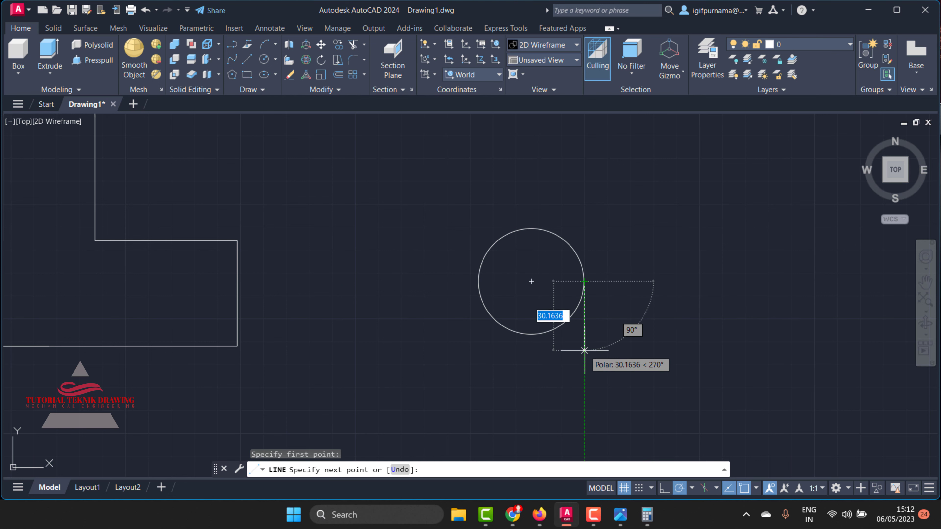
type("10")
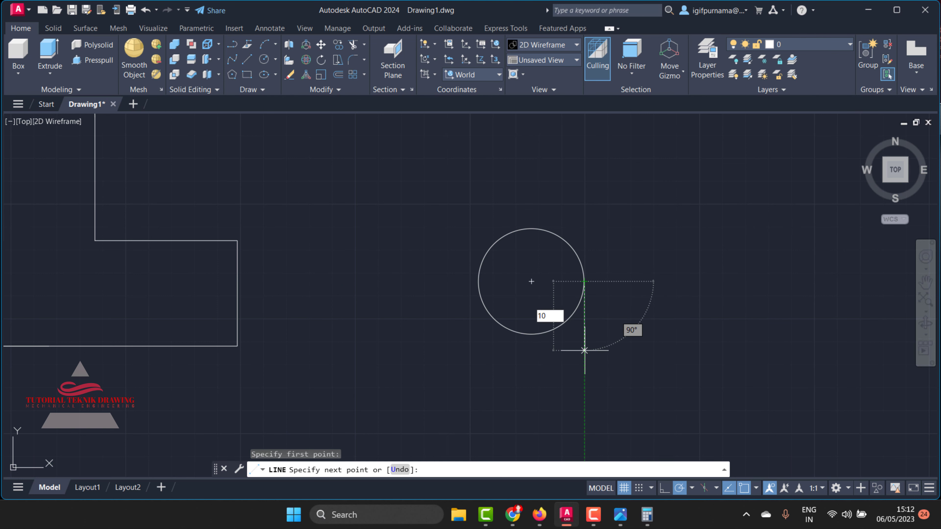
key("Return")
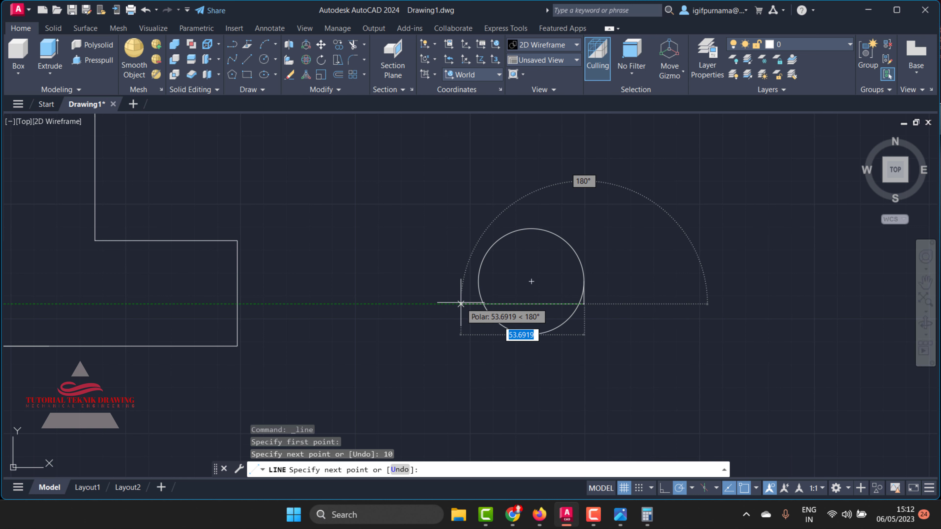
left_click(478, 304)
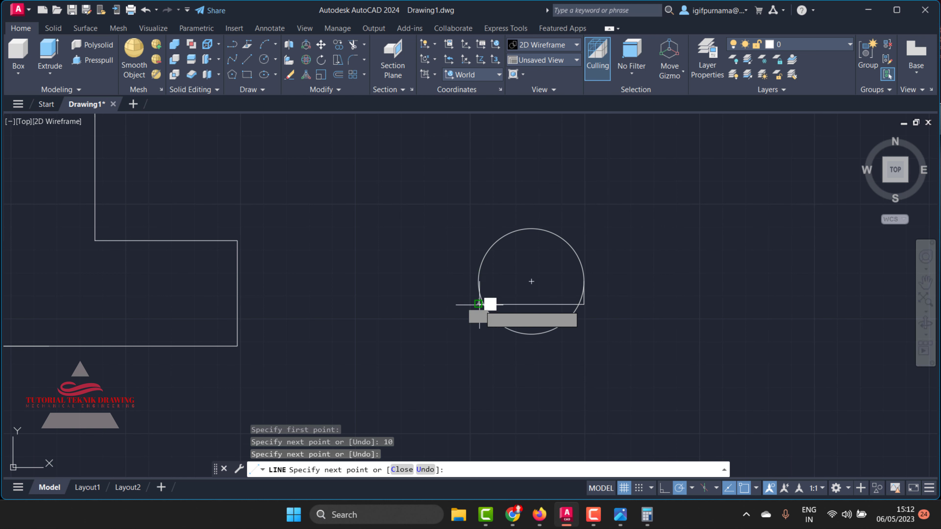
right_click(479, 282)
left_click(507, 286)
scroll(519, 293, "up", 4)
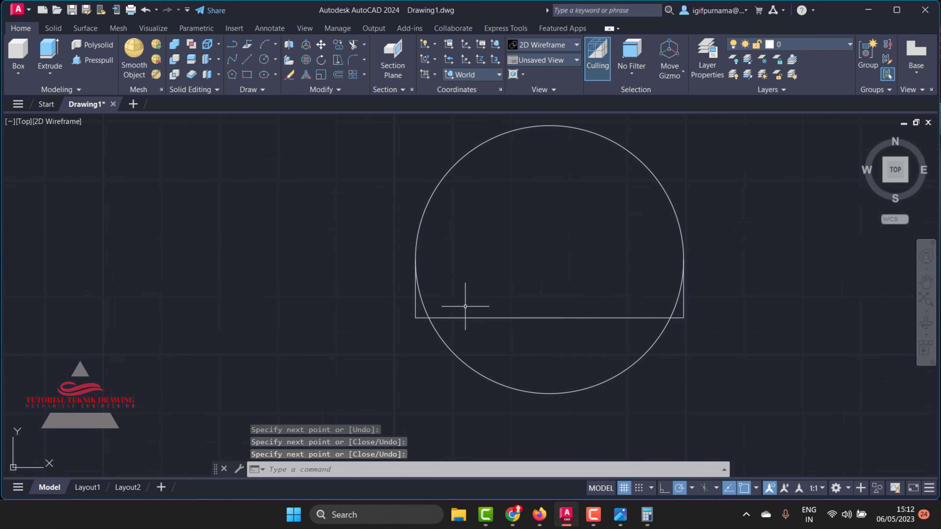
Step: Trim away the circle's arcs below the cut line, leaving a closed arch
left_click(353, 44)
left_click_drag(455, 307, 402, 298)
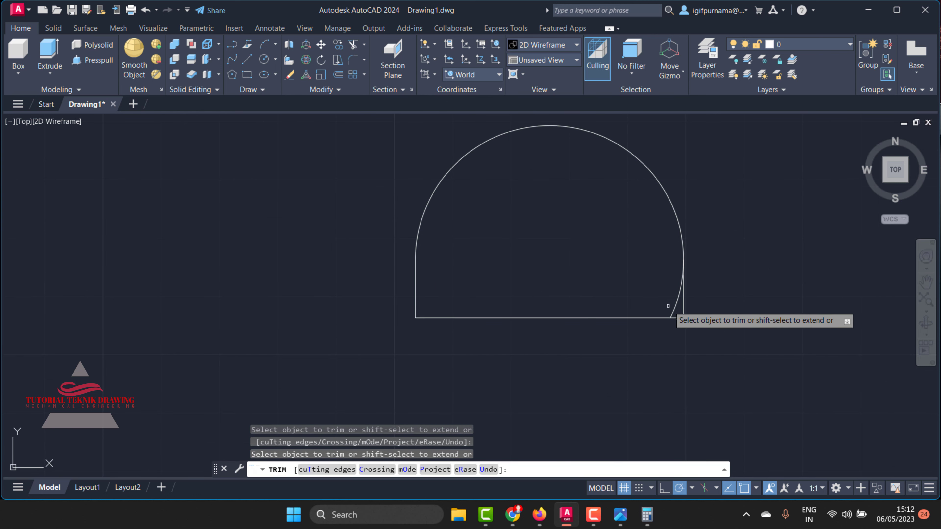
left_click(681, 301)
right_click(651, 294)
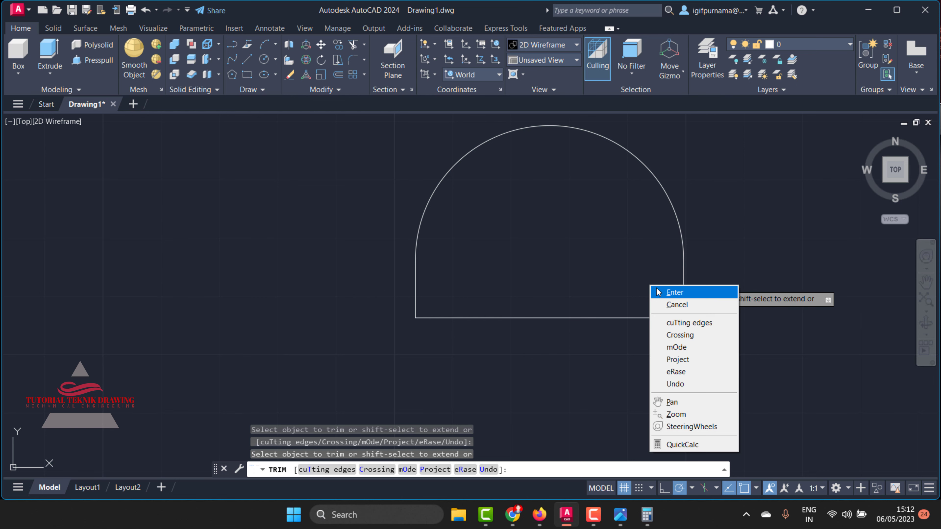
left_click(656, 297)
scroll(653, 297, "down", 5)
left_click(620, 514)
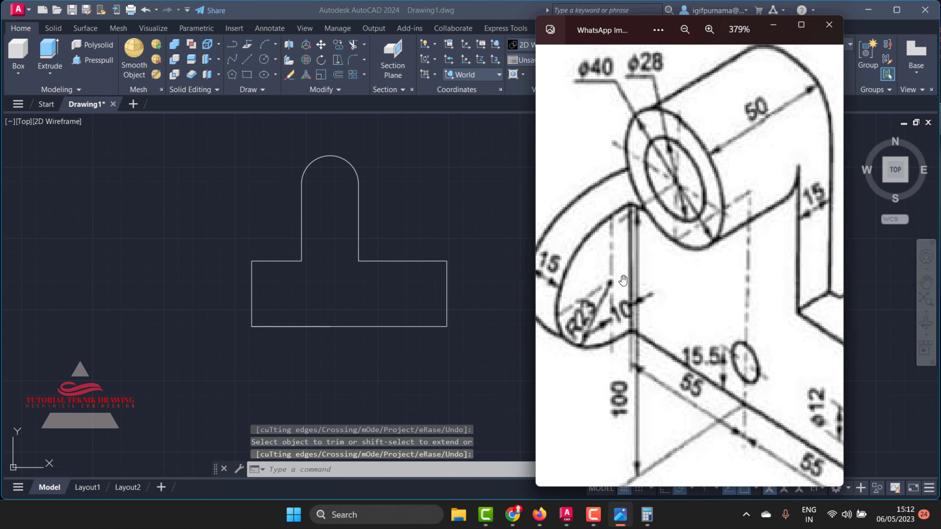
Step: Pan the reference image to the Ø24 / R27 boss detail, then minimize Photos
scroll(705, 294, "right", 3)
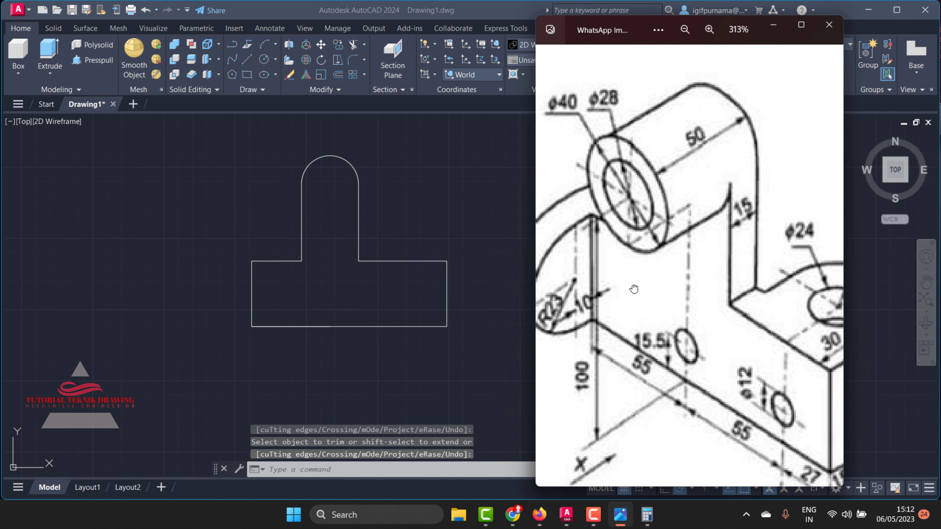
scroll(634, 290, "right", 2)
scroll(600, 294, "right", 1)
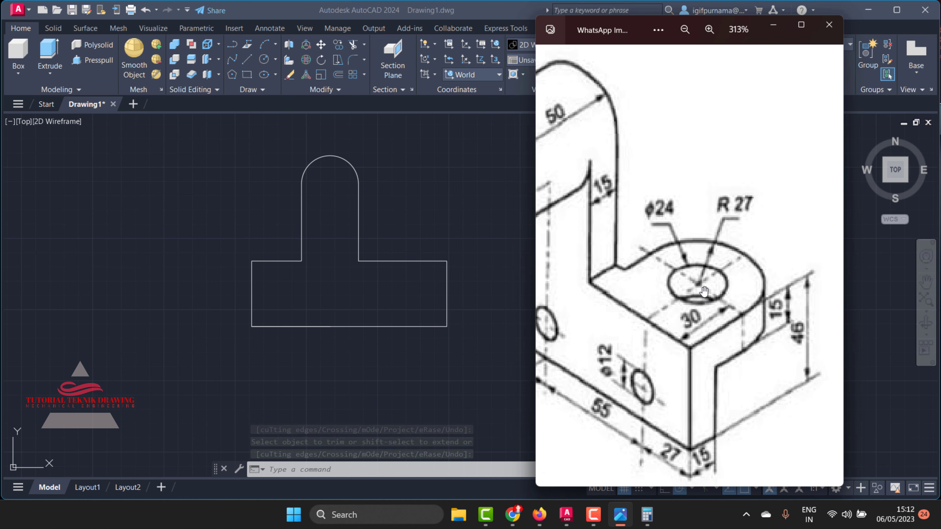
scroll(704, 291, "down", 1)
scroll(735, 223, "up", 1)
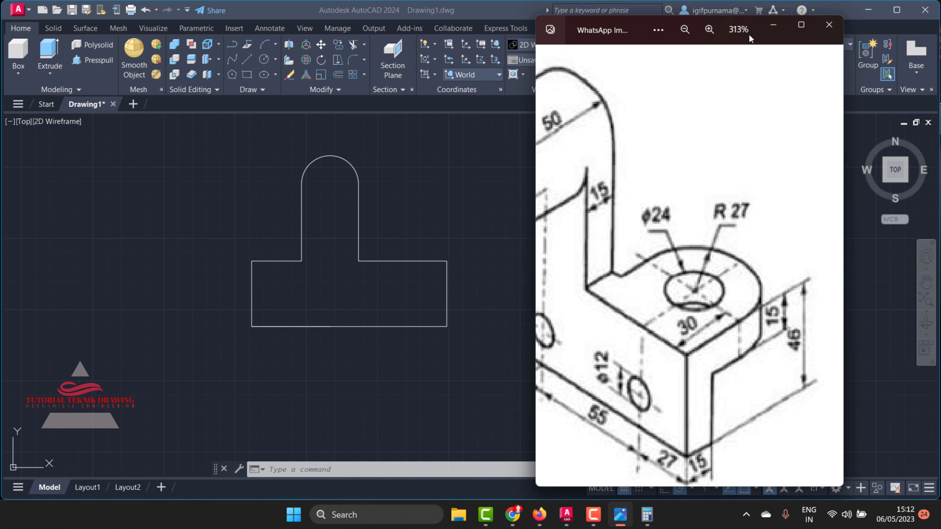
left_click(773, 26)
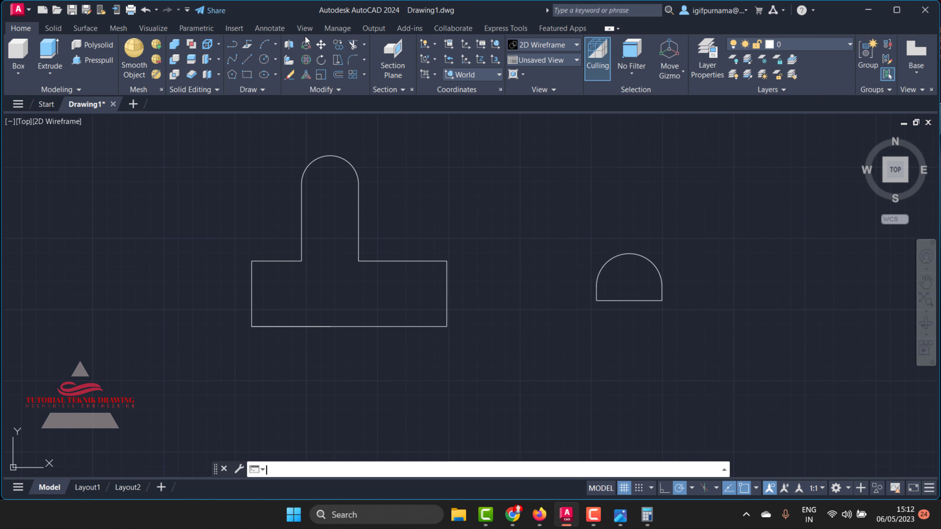
Step: Draw a radius-27 circle left of the half-round and compare it with the reference image
left_click(263, 59)
left_click(522, 284)
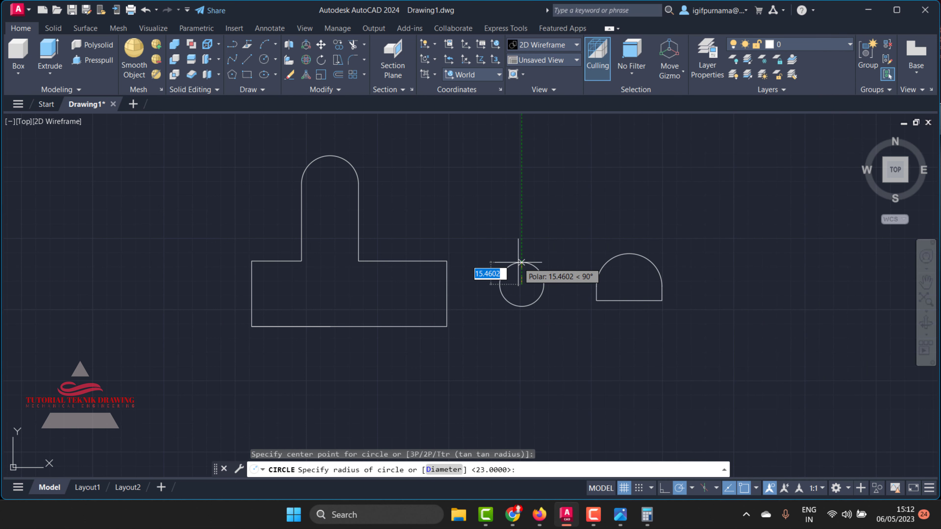
type("2")
key("Return")
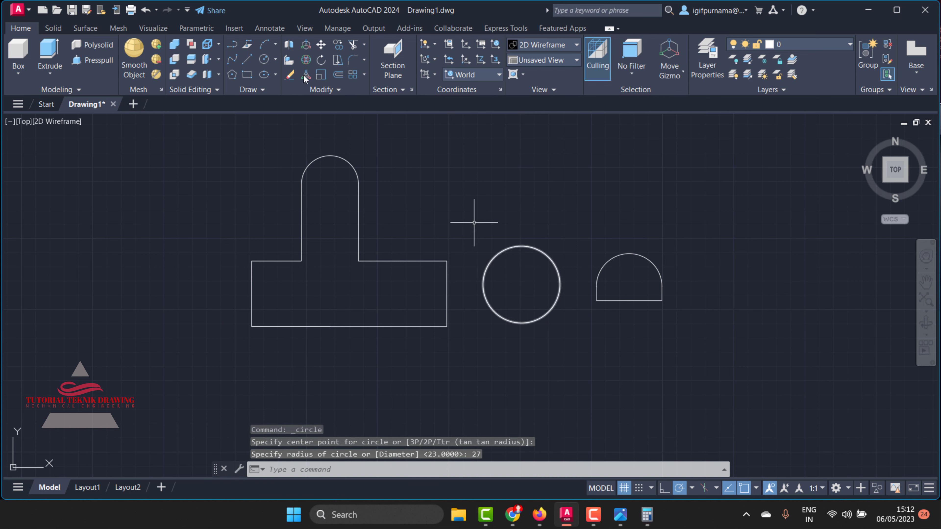
left_click(321, 45)
left_click(540, 323)
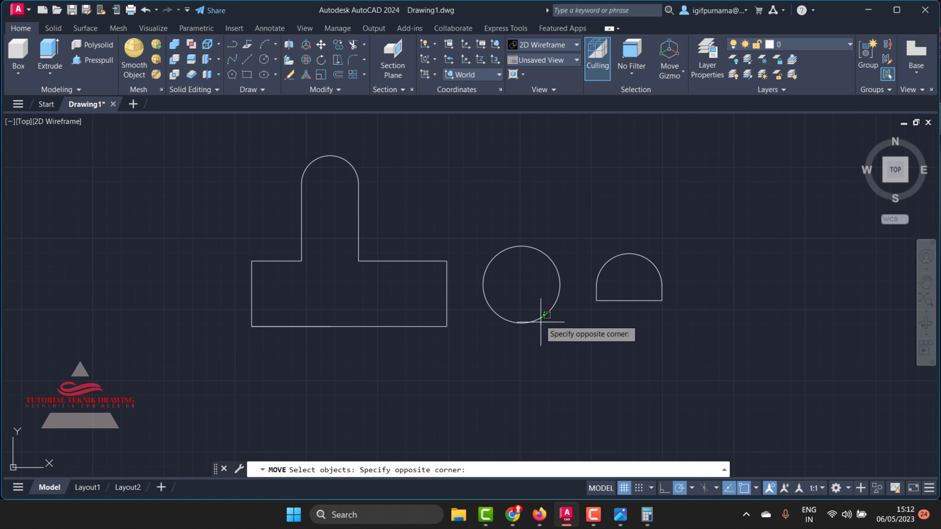
left_click(570, 343)
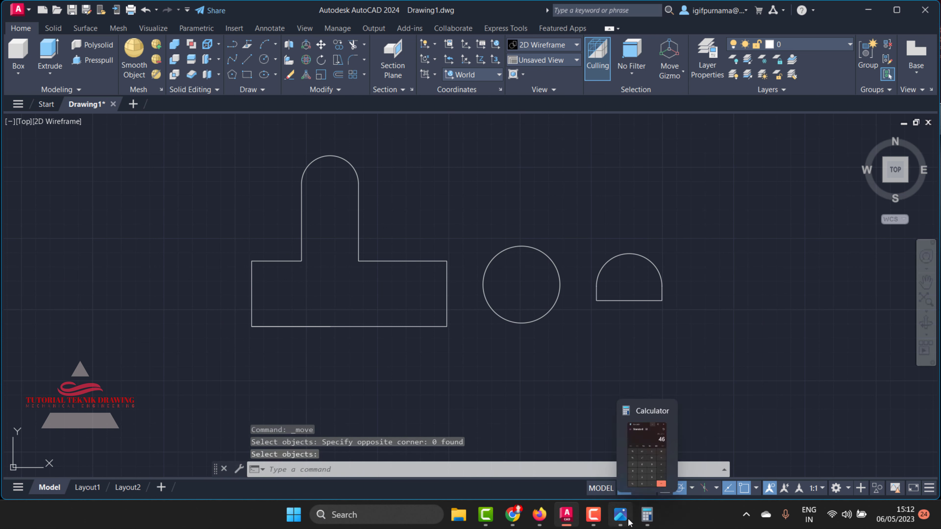
left_click_drag(620, 521, 648, 520)
left_click(652, 520)
scroll(748, 337, "up", 1)
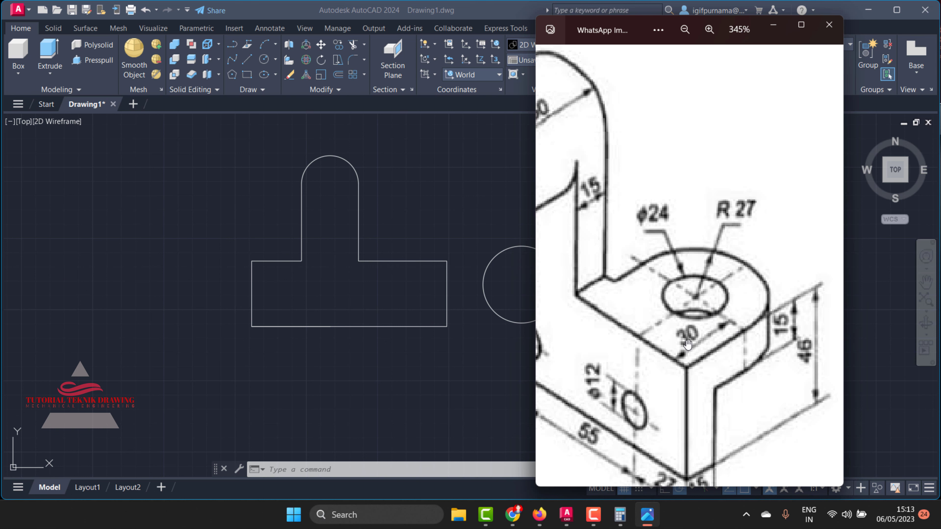
left_click(772, 26)
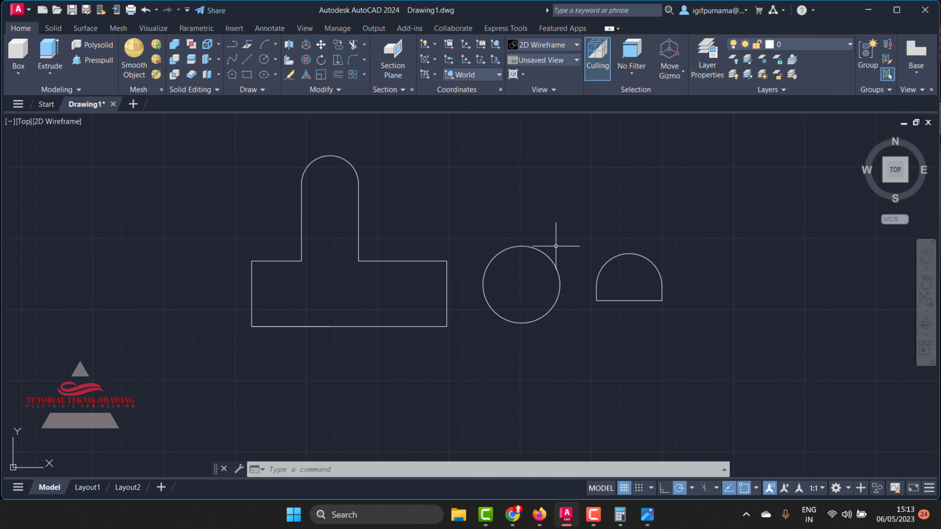
Step: Draw lines from the circle's right quadrant down 30, across the base, up to the left quadrant
left_click(247, 59)
left_click(559, 285)
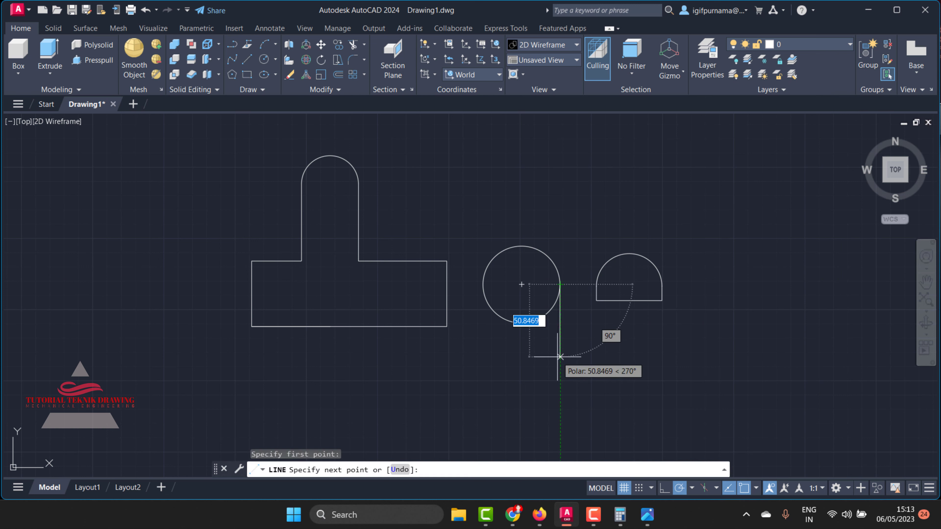
type("30")
key("Return")
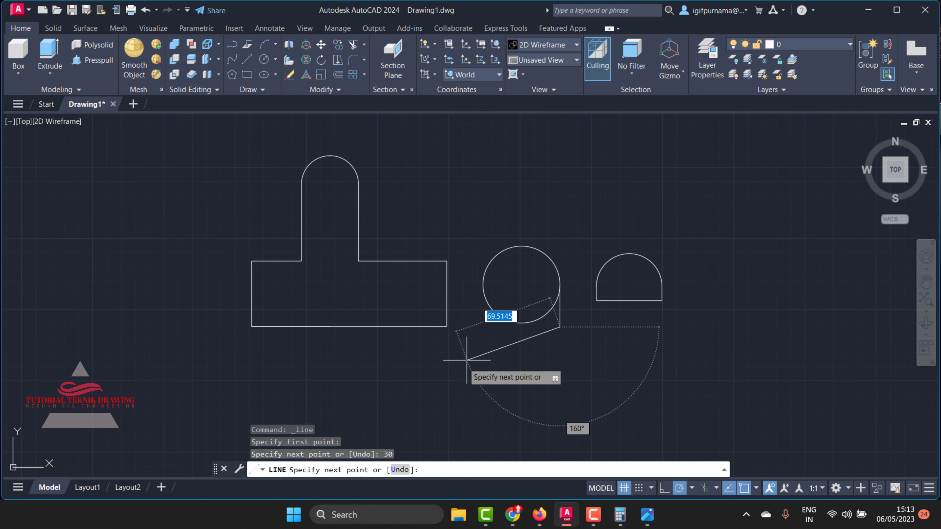
left_click(483, 327)
left_click(484, 285)
right_click(489, 288)
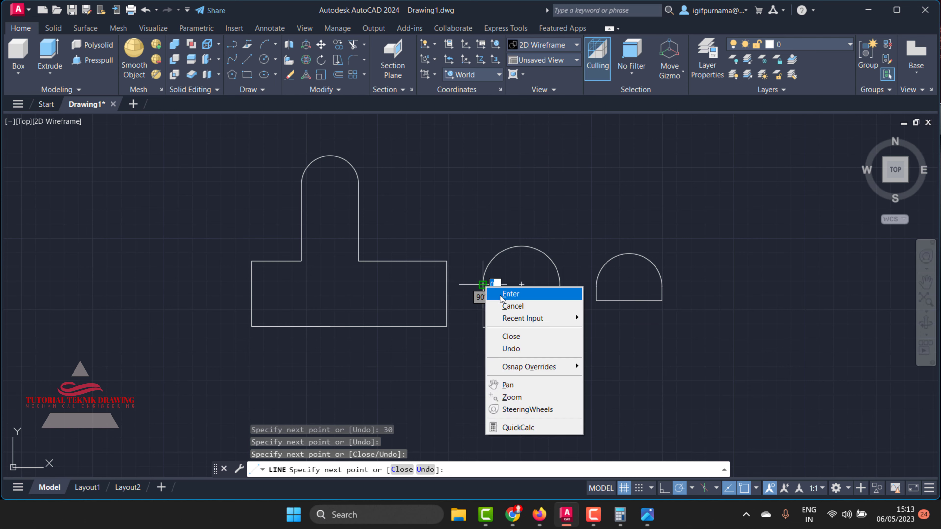
left_click(504, 296)
scroll(501, 318, "up", 4)
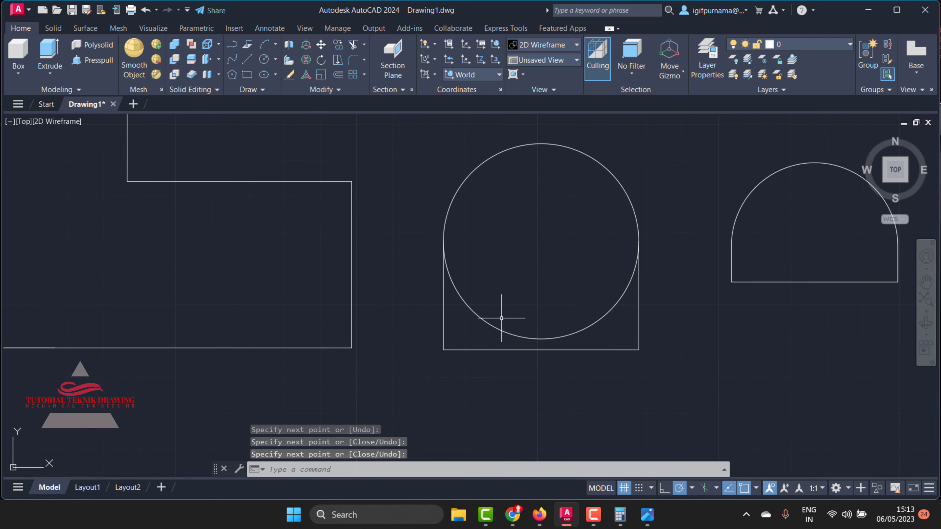
Step: Trim away the radius-27 circle's lower arc to form the arch
left_click(353, 44)
left_click(502, 295)
left_click(473, 322)
right_click(503, 281)
left_click(526, 283)
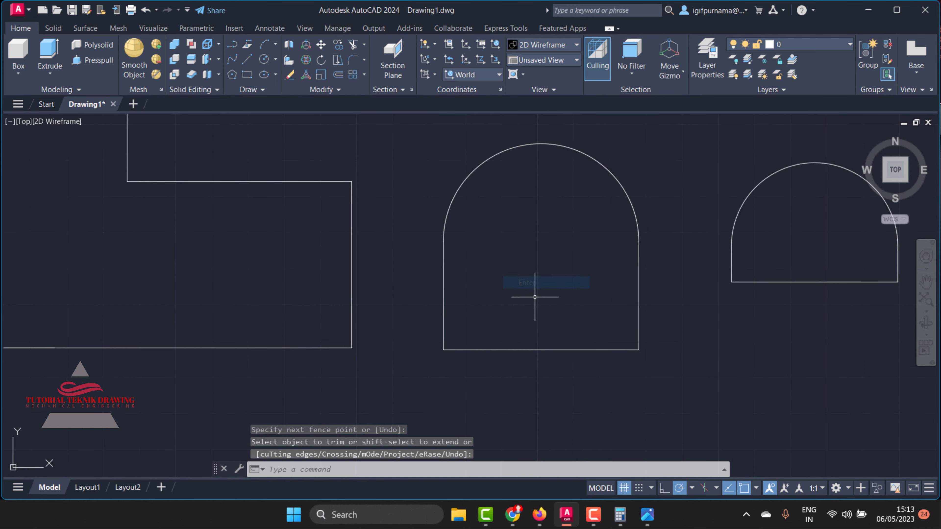
scroll(535, 297, "down", 3)
left_click(647, 515)
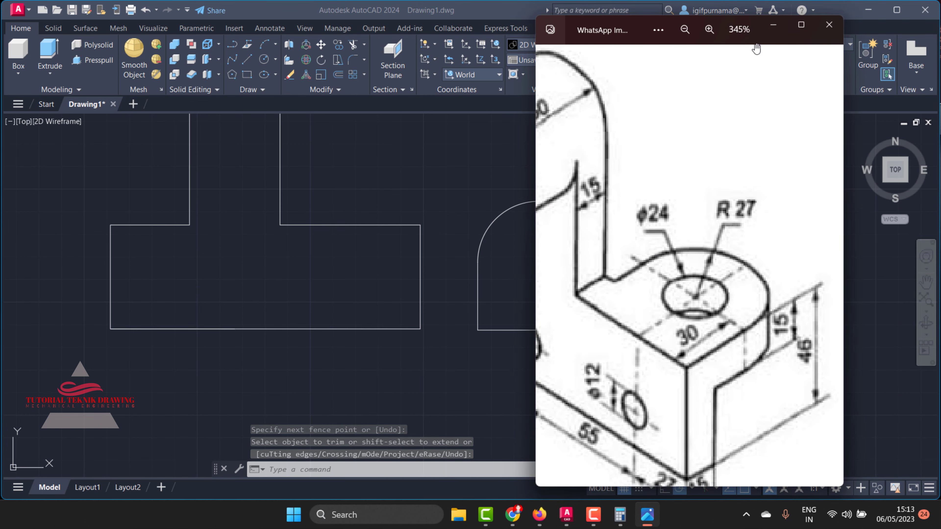
Step: In Calculator, enter 24 and compute 24 × 24 ÷ 2, giving 288
left_click(773, 25)
left_click(620, 514)
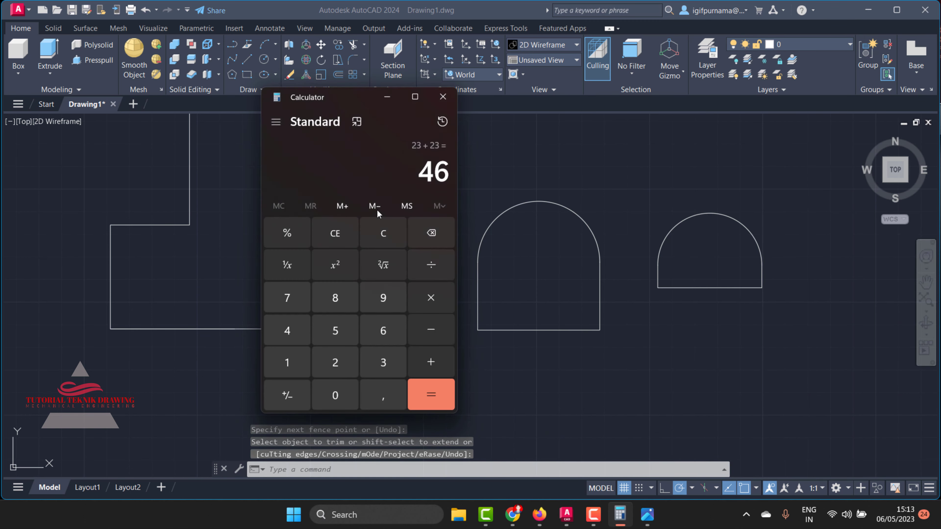
left_click(382, 233)
left_click(335, 362)
left_click(285, 329)
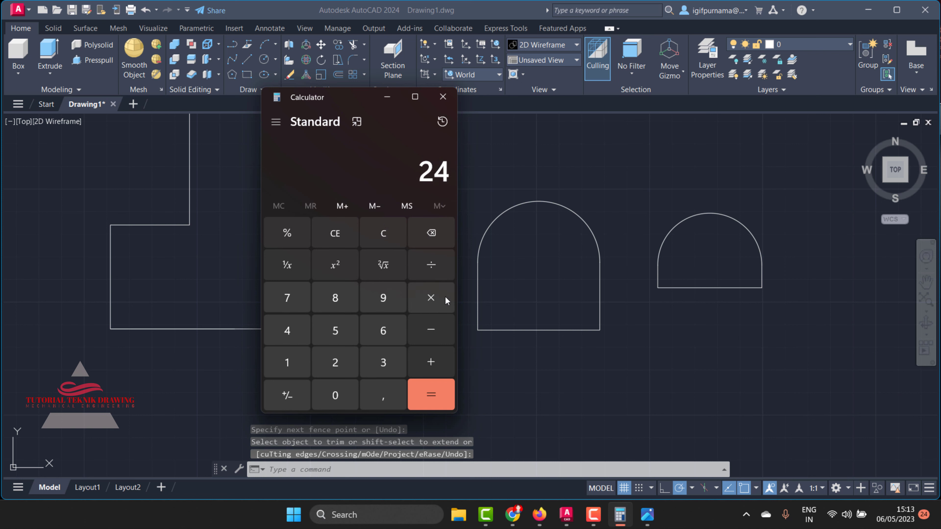
left_click(436, 297)
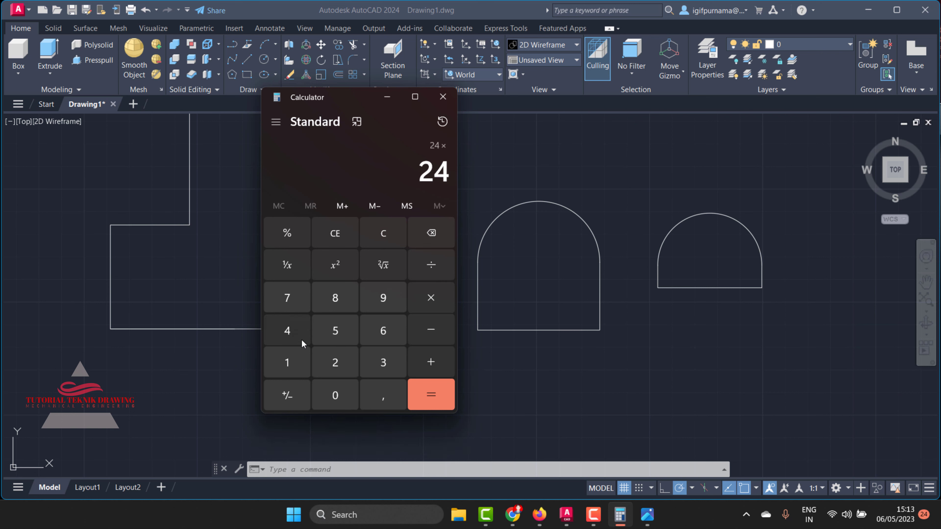
left_click(428, 276)
left_click(335, 362)
left_click(430, 394)
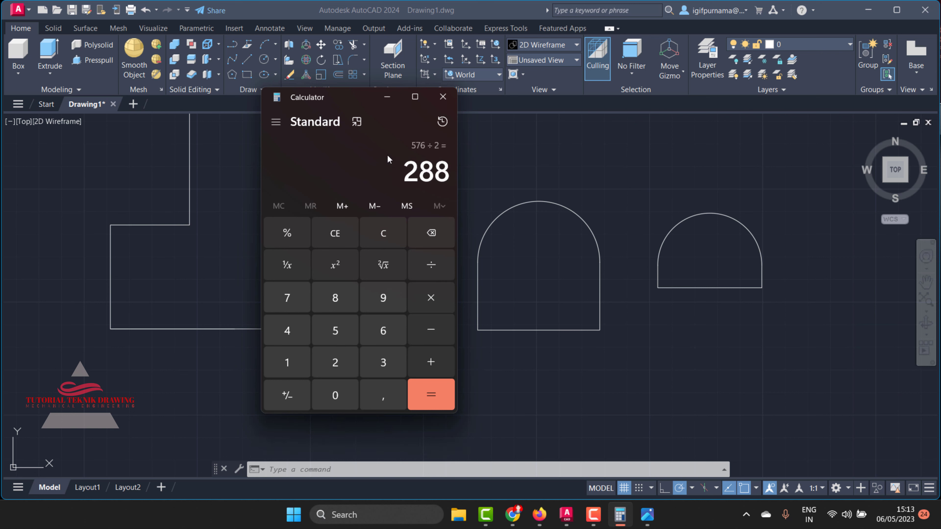
Step: Clear the Calculator and compute 24 ÷ 2 = 12 for the hole radius
left_click(426, 232)
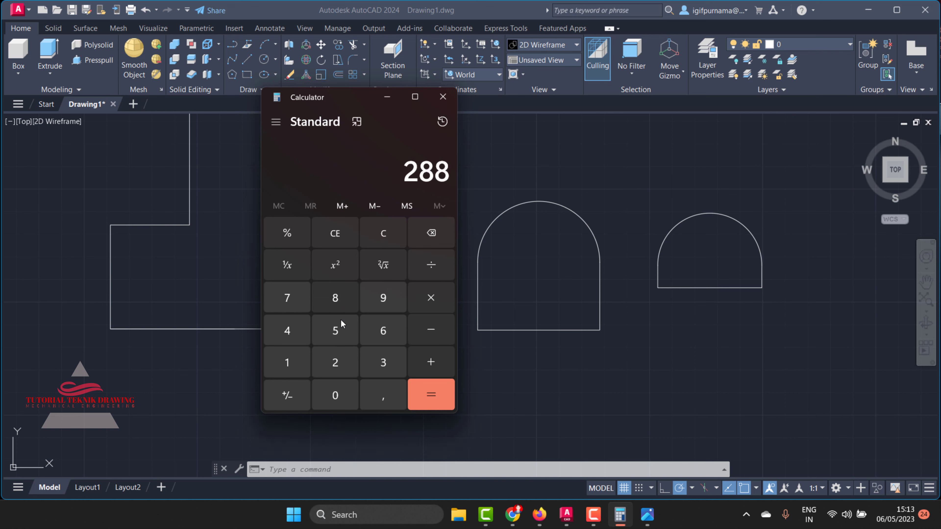
left_click(387, 232)
left_click(335, 363)
left_click(288, 330)
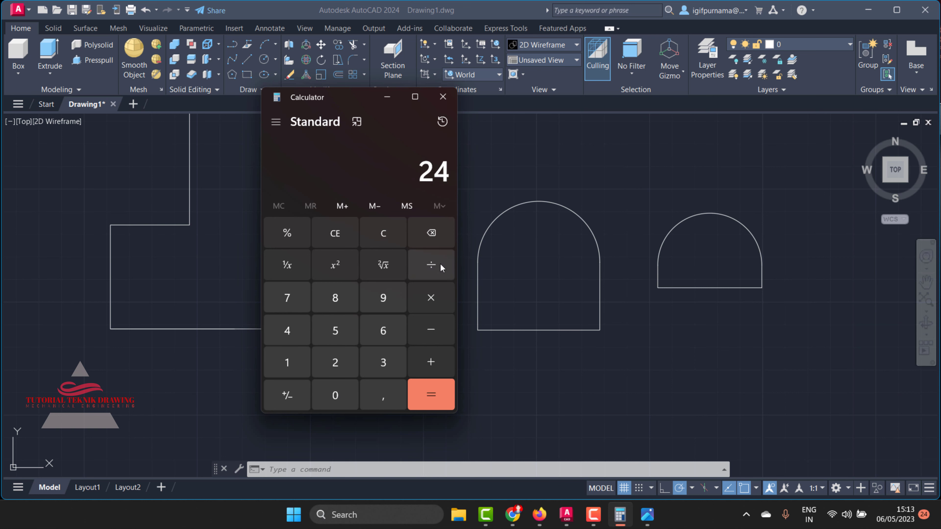
left_click(431, 265)
left_click(335, 375)
left_click(431, 394)
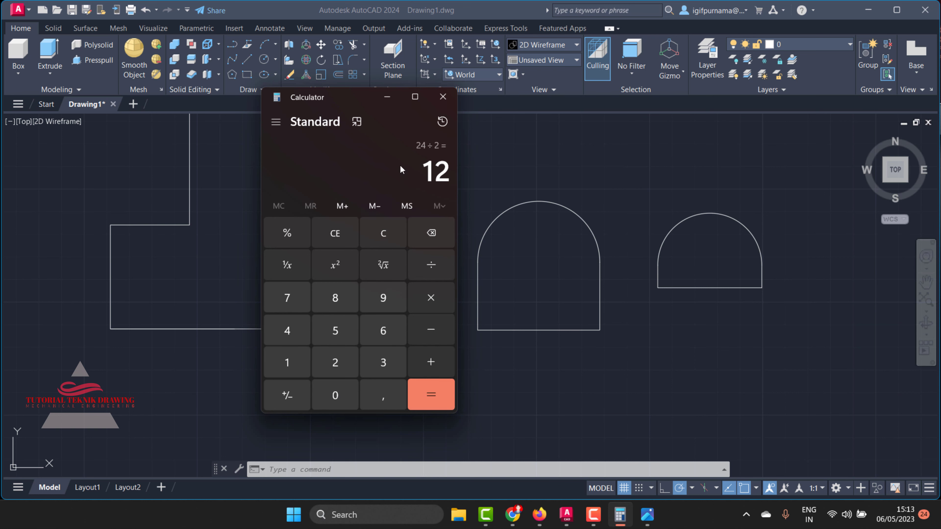
Step: Draw a radius-12 hole circle centred in the larger arch
left_click(396, 98)
left_click(262, 58)
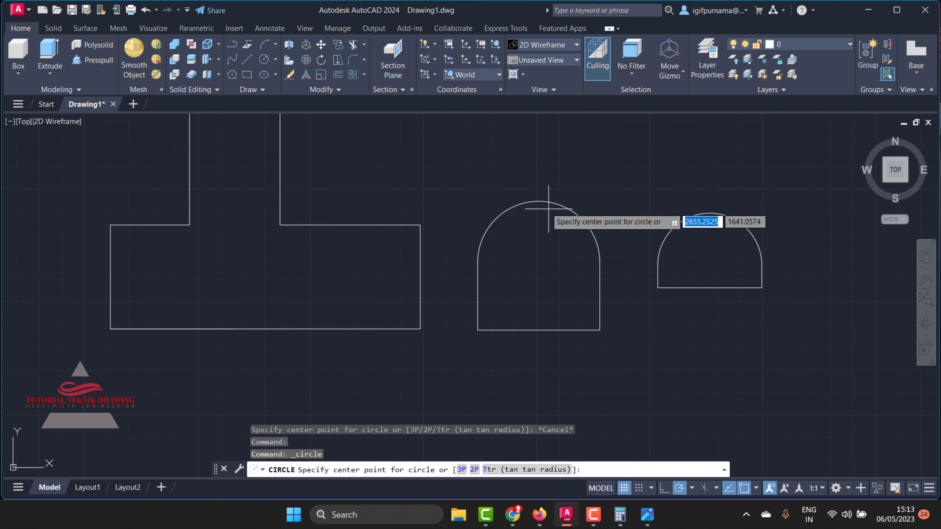
left_click(539, 262)
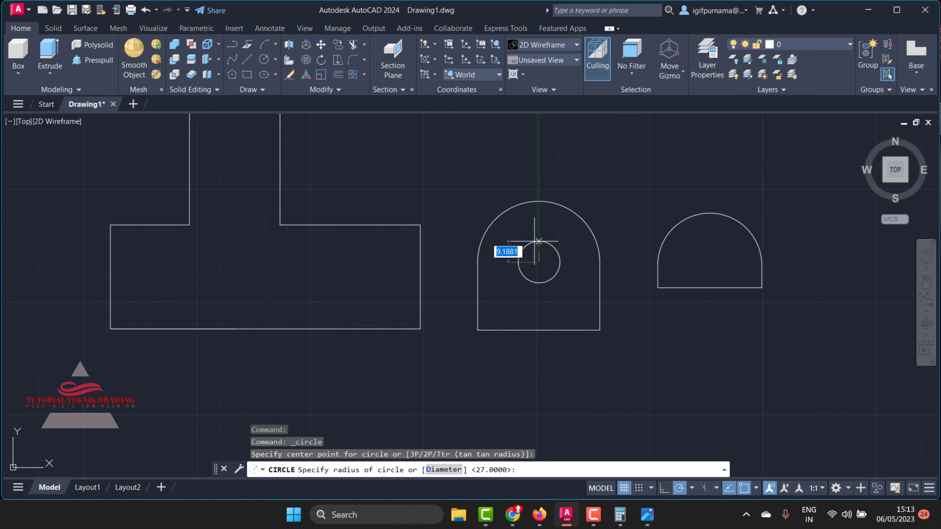
key("Return")
scroll(499, 270, "down", 2)
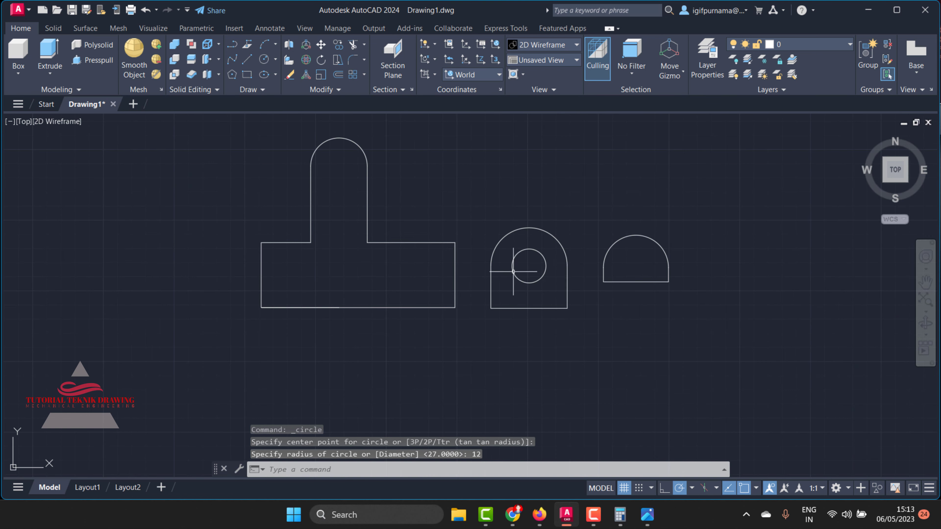
left_click(646, 516)
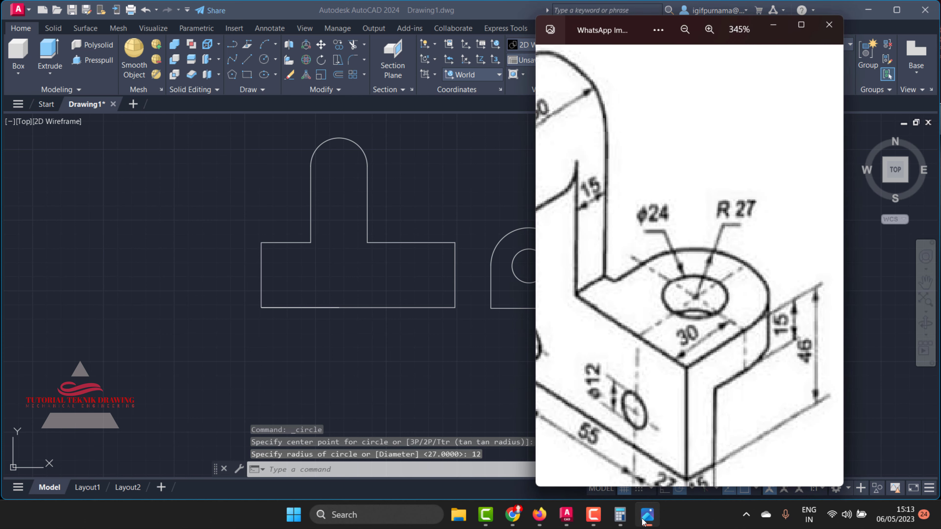
scroll(630, 253, "down", 1)
scroll(628, 266, "down", 1)
scroll(628, 266, "up", 1)
scroll(659, 315, "up", 1)
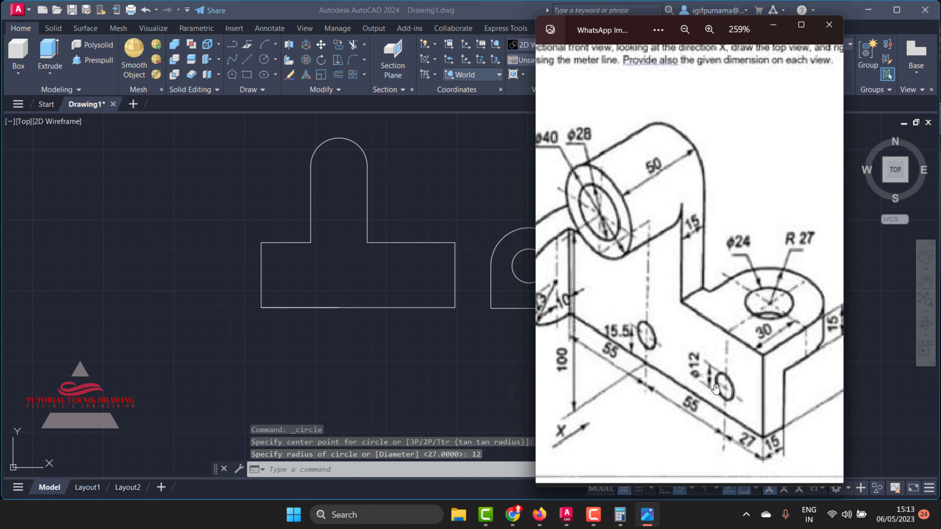
scroll(723, 407, "up", 1)
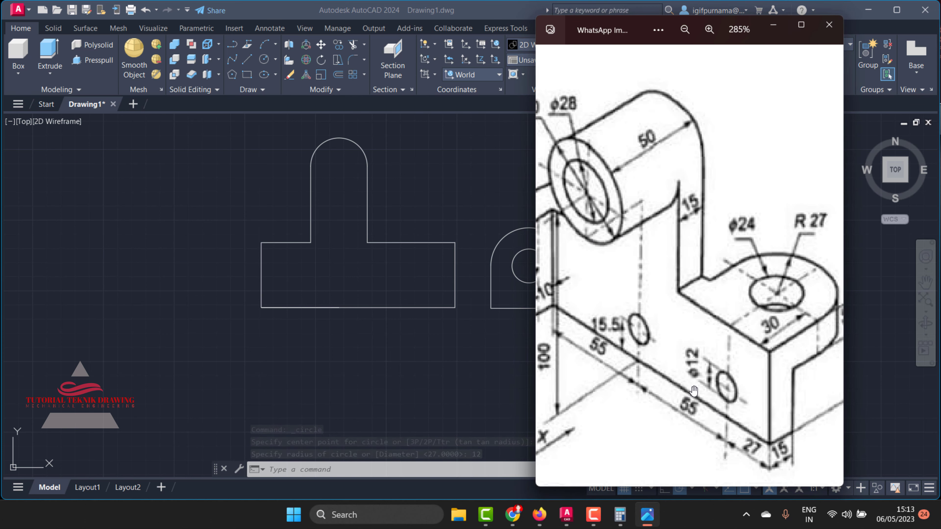
scroll(709, 389, "down", 1)
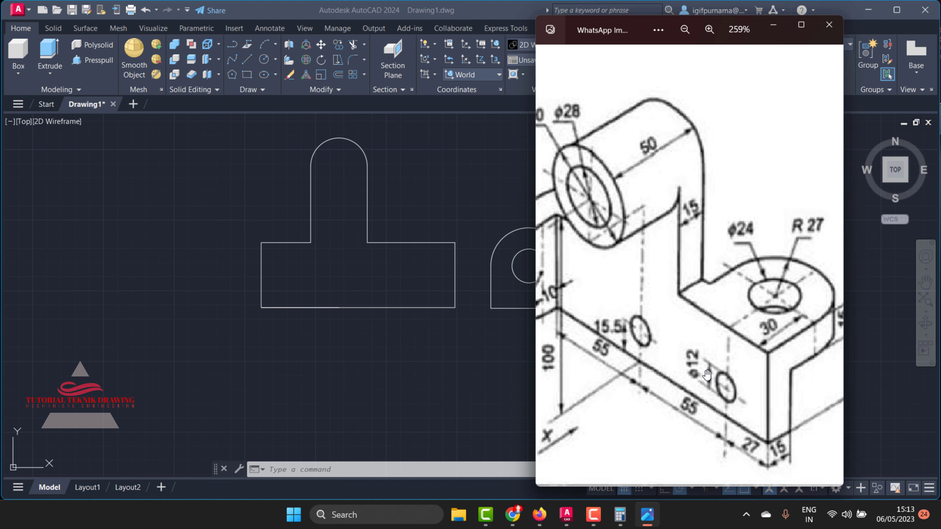
scroll(708, 380, "down", 1)
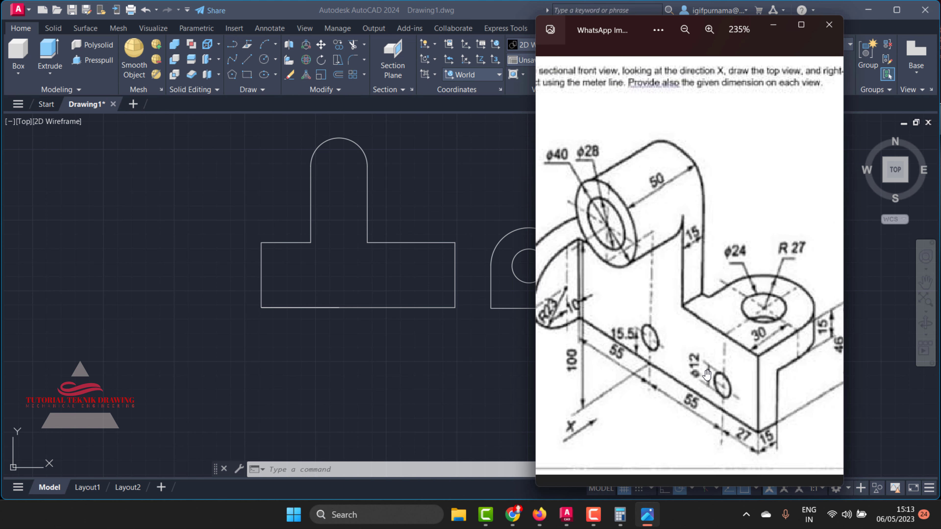
scroll(686, 316, "up", 2)
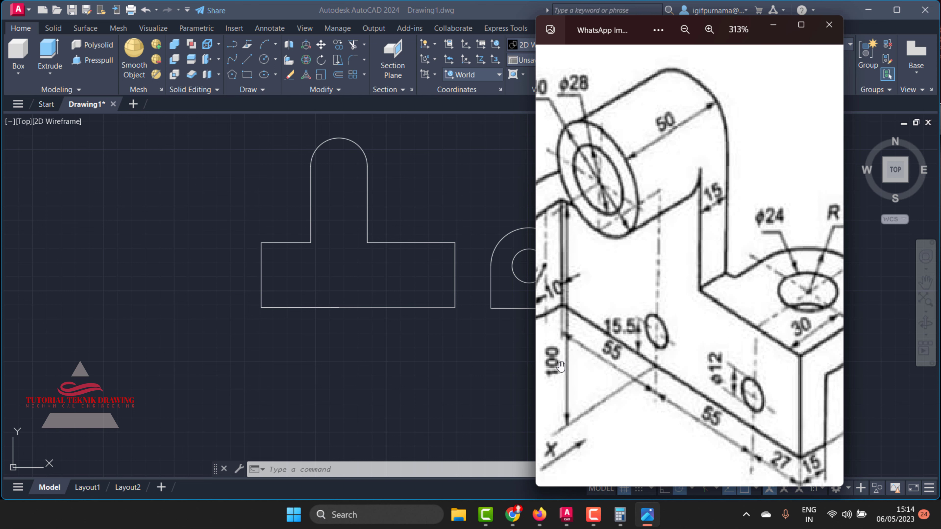
Step: Select the rectangle's bottom edge for copying
left_click(328, 388)
scroll(341, 320, "up", 4)
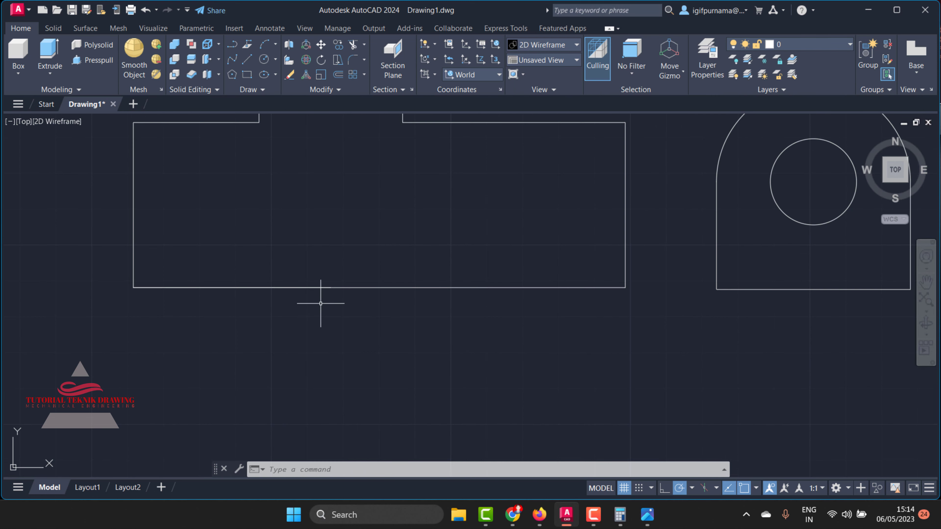
left_click(247, 58)
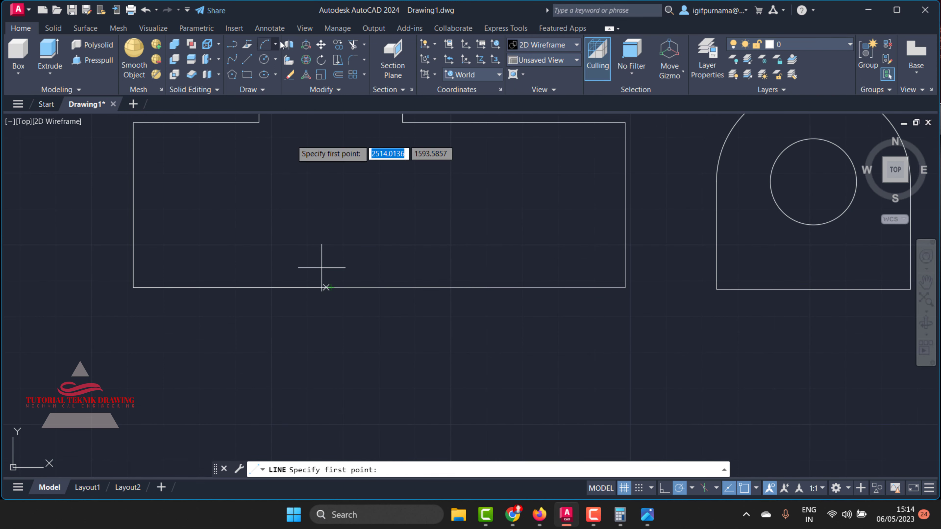
left_click(338, 44)
left_click(594, 353)
left_click(536, 263)
key("Return")
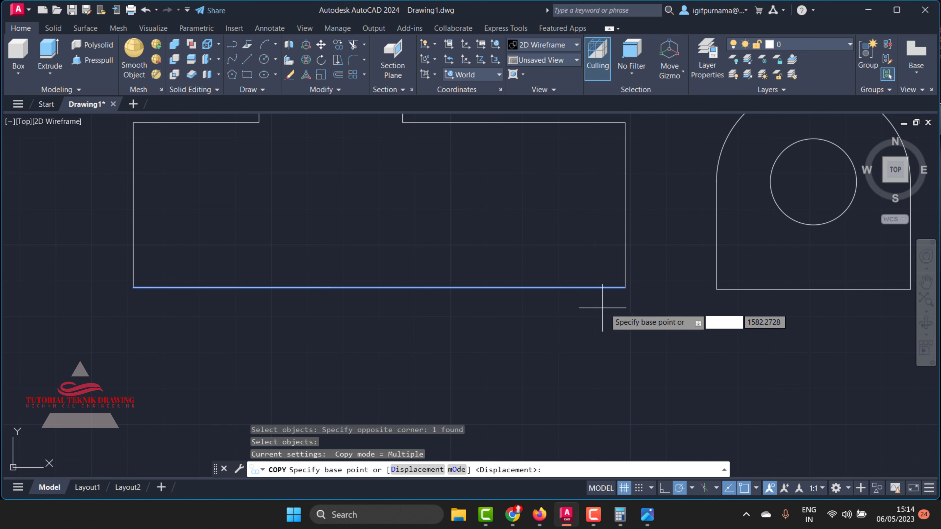
Step: Copy the bottom edge 15.5 units upward from its right end
left_click(647, 515)
scroll(637, 364, "down", 1)
scroll(637, 364, "up", 1)
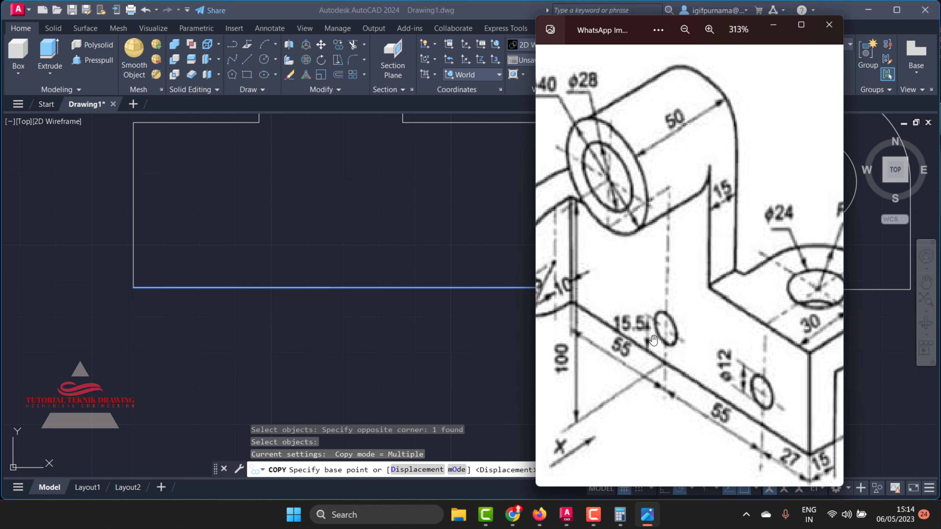
left_click(458, 230)
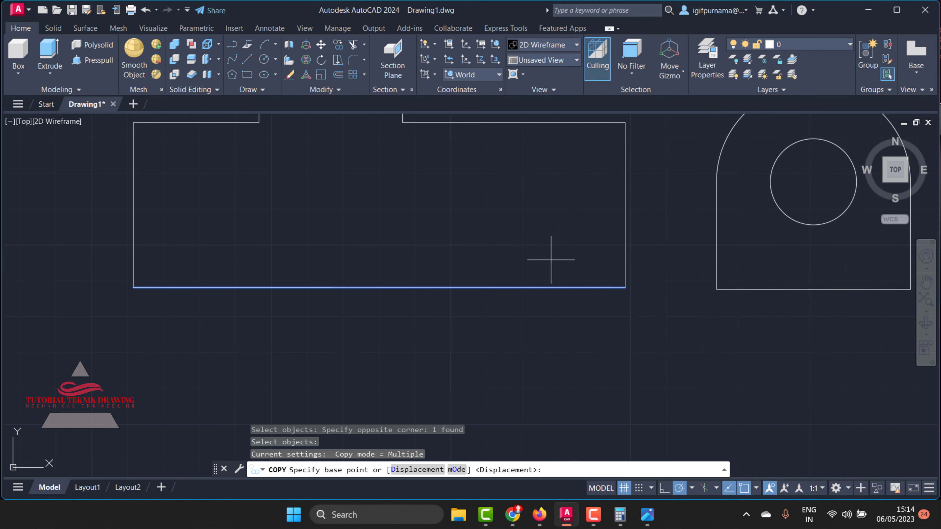
left_click(625, 287)
scroll(625, 212, "down", 4)
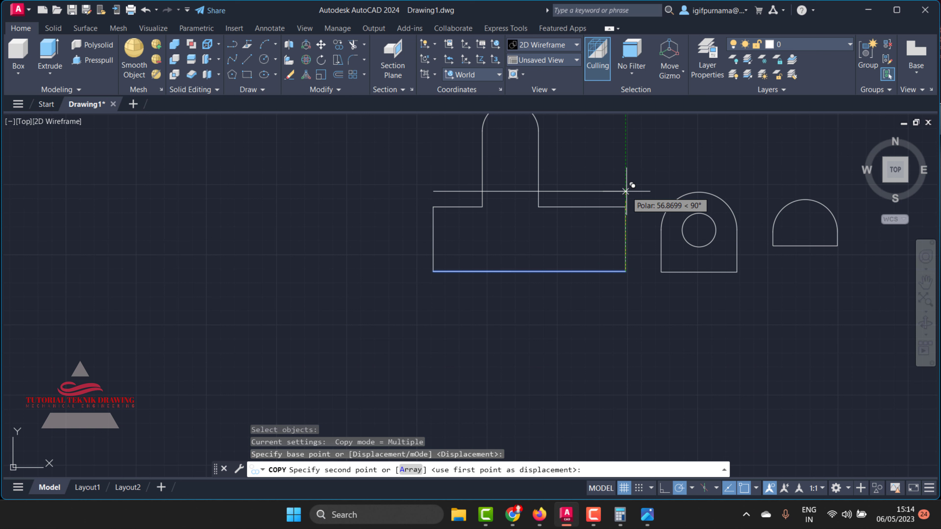
type("15.5")
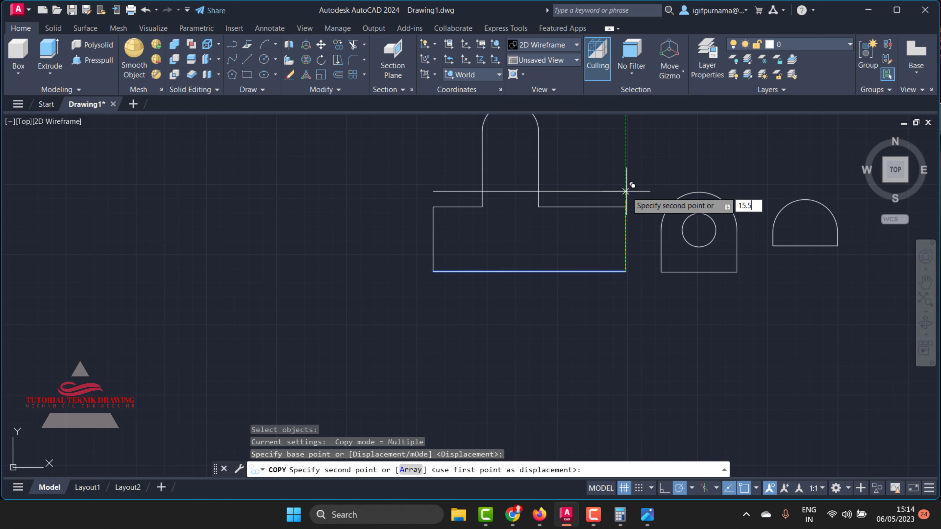
key("Return")
key("Return")
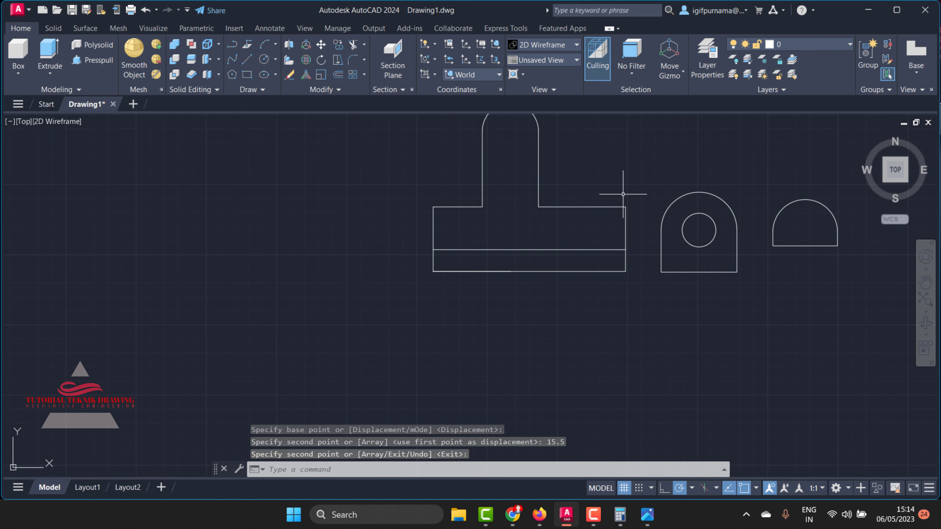
Step: Draw a vertical line from the bottom edge up to the copied line
left_click(248, 58)
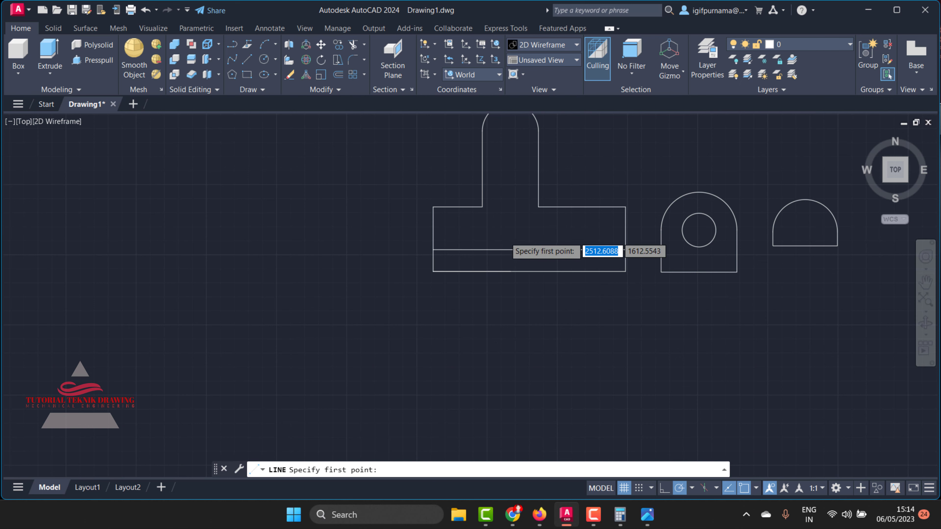
scroll(507, 238, "up", 2)
key("Return")
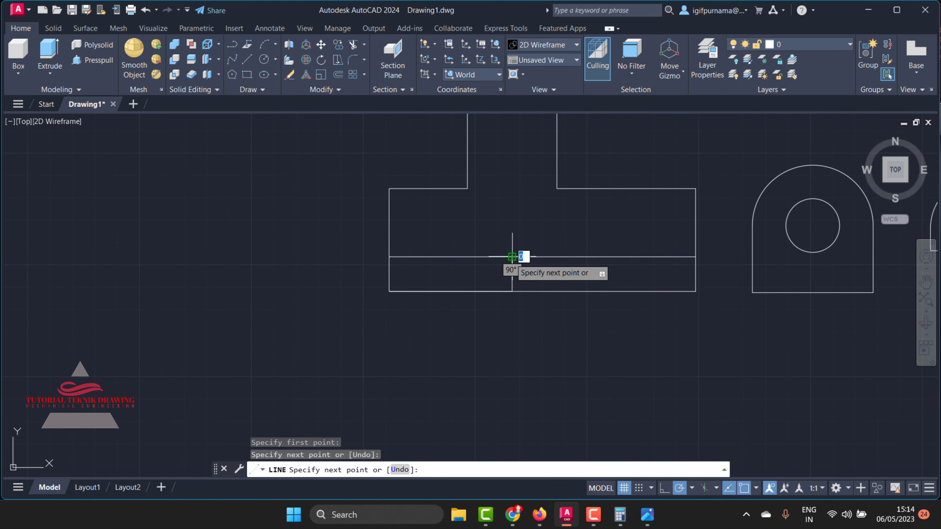
key("Return")
left_click(647, 515)
scroll(686, 395, "down", 1)
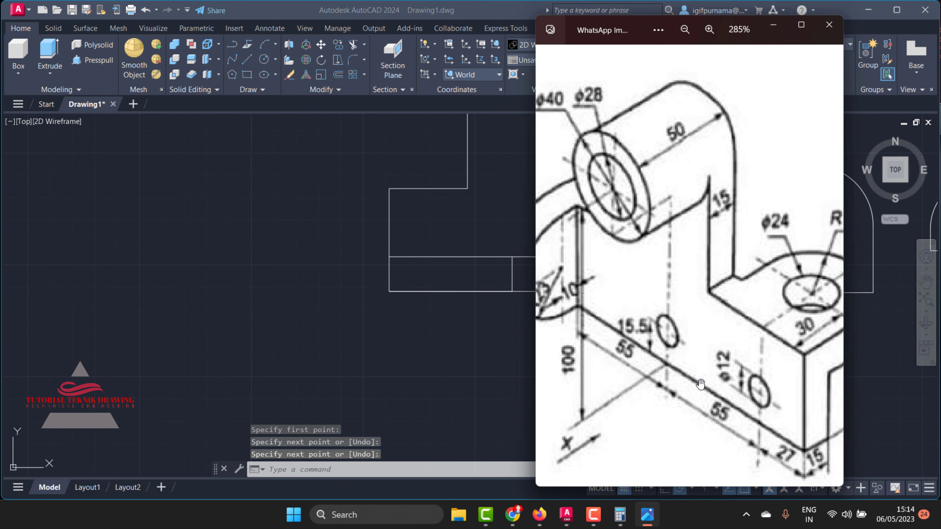
scroll(787, 468, "up", 2)
Step: Draw a construction line 27 from the base's lower-right corner up to the copied line
left_click(447, 362)
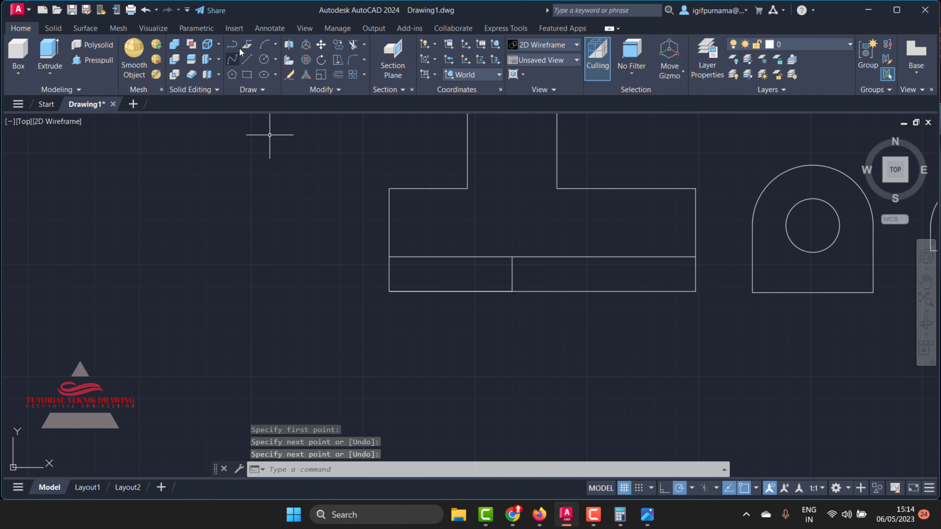
left_click(246, 59)
left_click(695, 291)
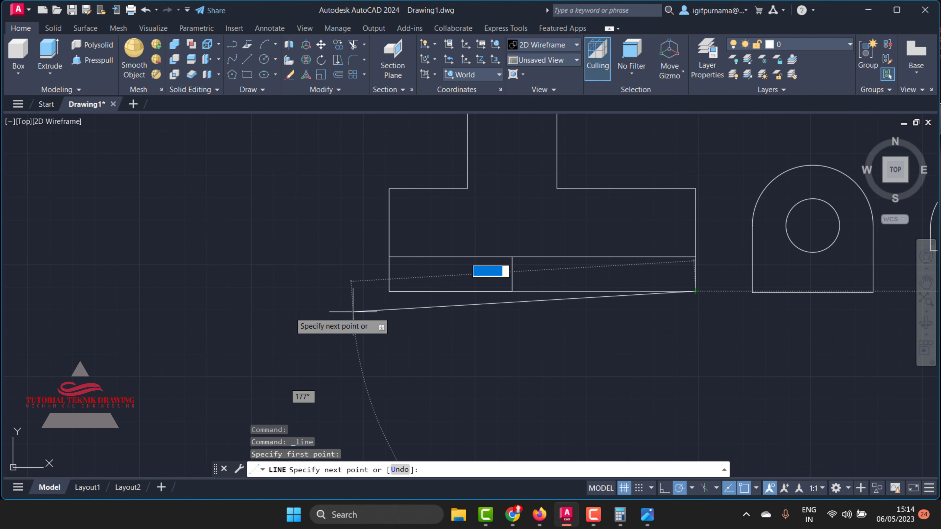
type("2")
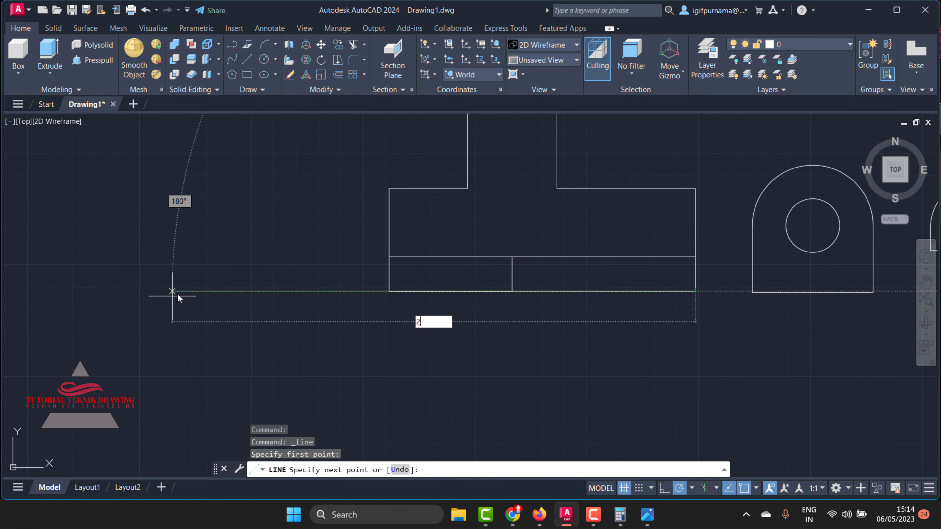
type("7")
key("Return")
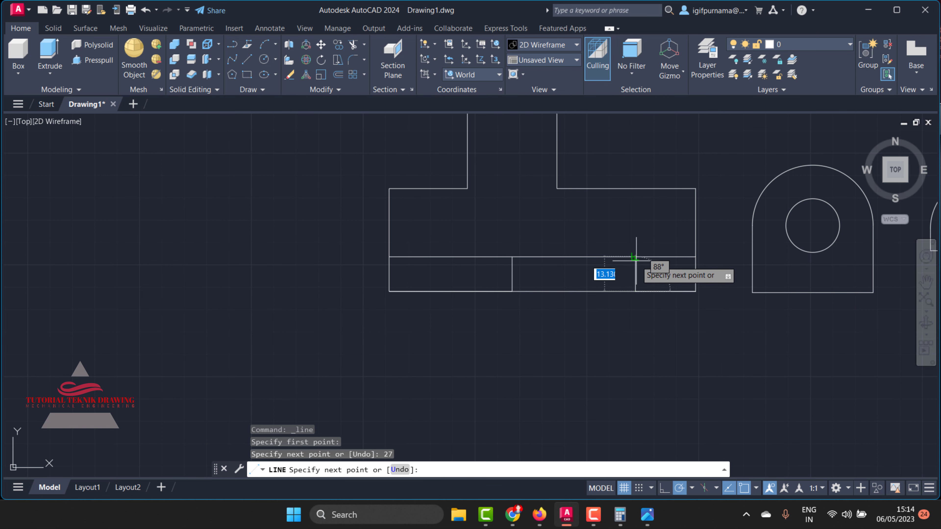
left_click(634, 256)
right_click(636, 257)
left_click(652, 265)
scroll(537, 247, "up", 2)
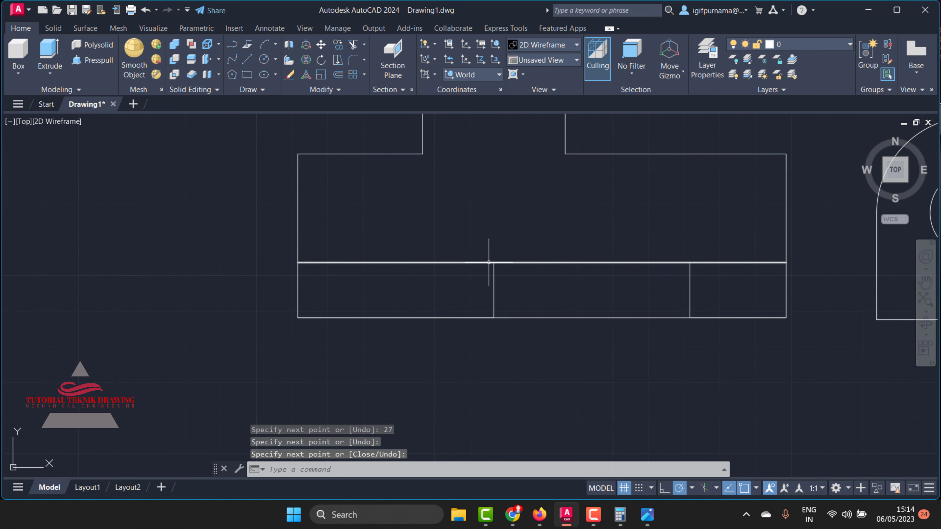
Step: Place radius-6 hole circles at the left and right construction-line intersections
left_click(647, 515)
scroll(676, 370, "down", 2)
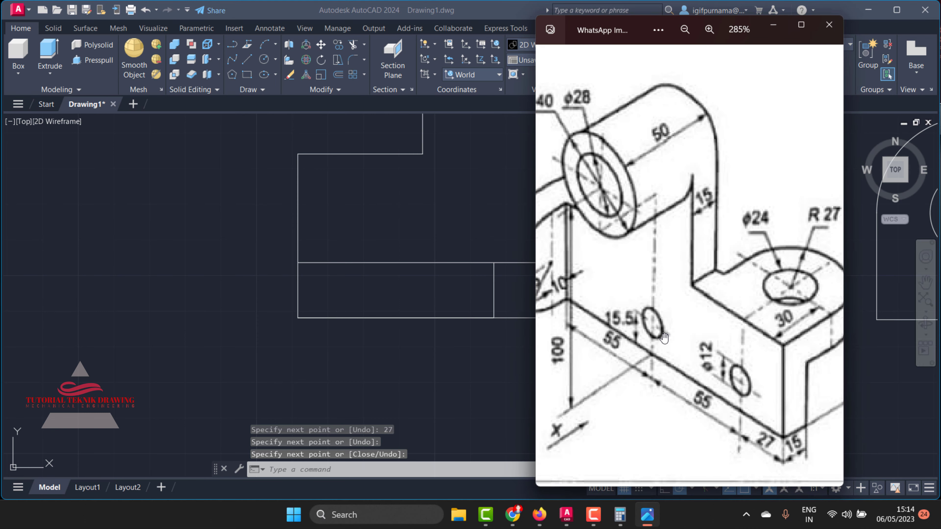
scroll(722, 385, "up", 1)
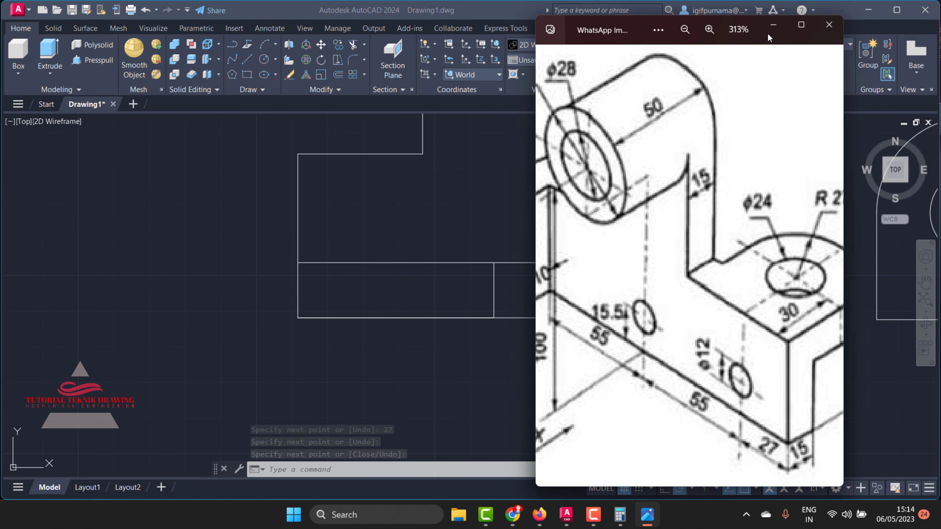
left_click(767, 32)
left_click(262, 60)
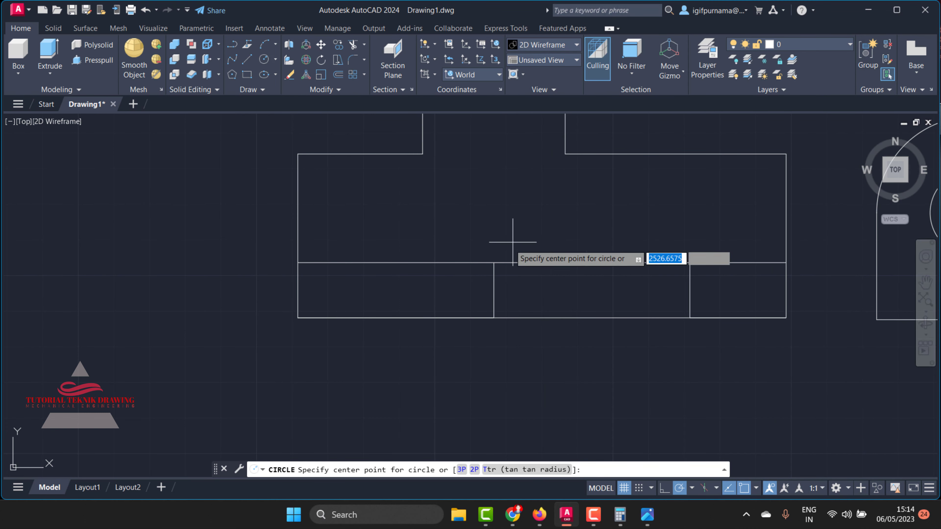
left_click(493, 262)
type("6")
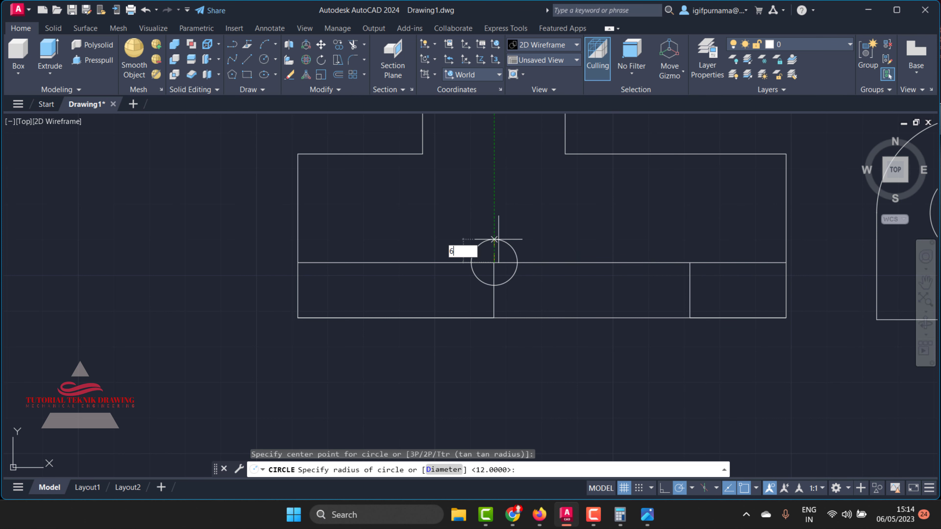
key("Return")
key("Return")
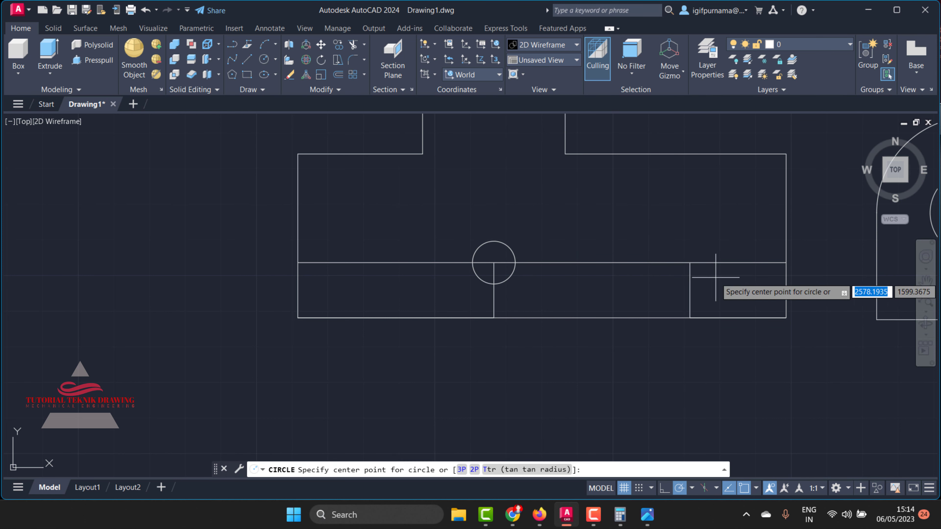
left_click(690, 263)
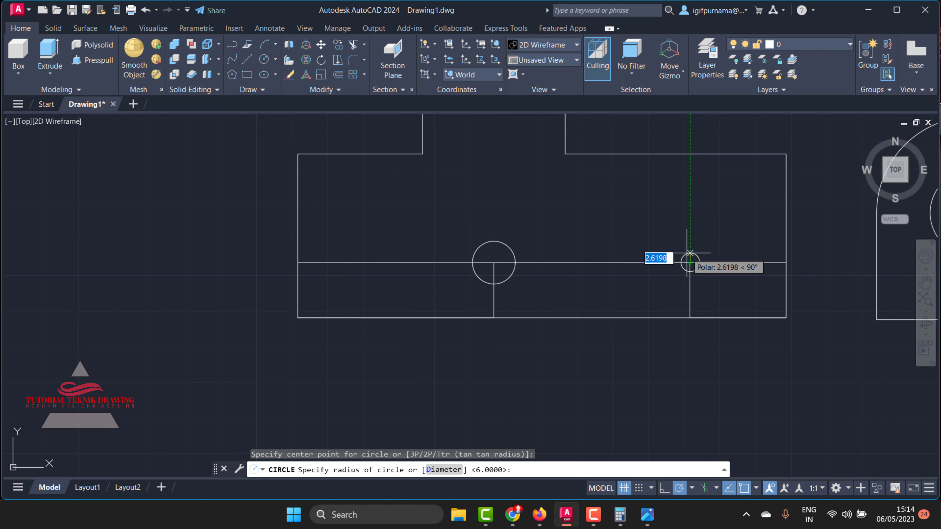
type("6")
key("Return")
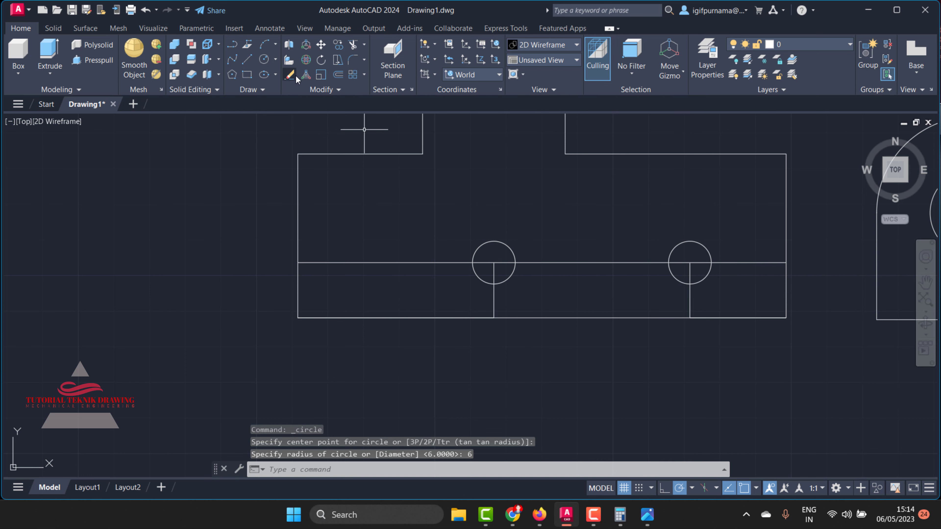
Step: Erase all the leftover horizontal and vertical construction lines
left_click(290, 74)
left_click(577, 275)
left_click(536, 261)
left_click(500, 308)
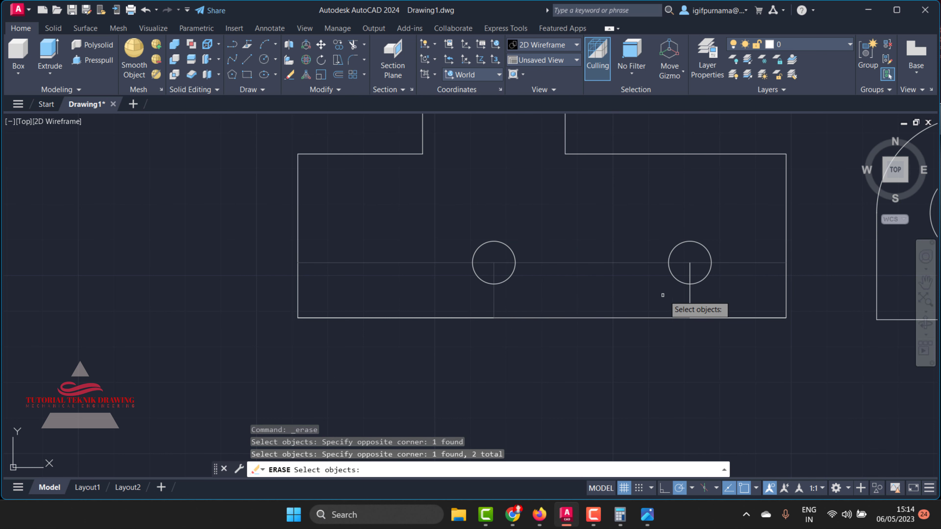
left_click(717, 320)
left_click(660, 273)
left_click(711, 317)
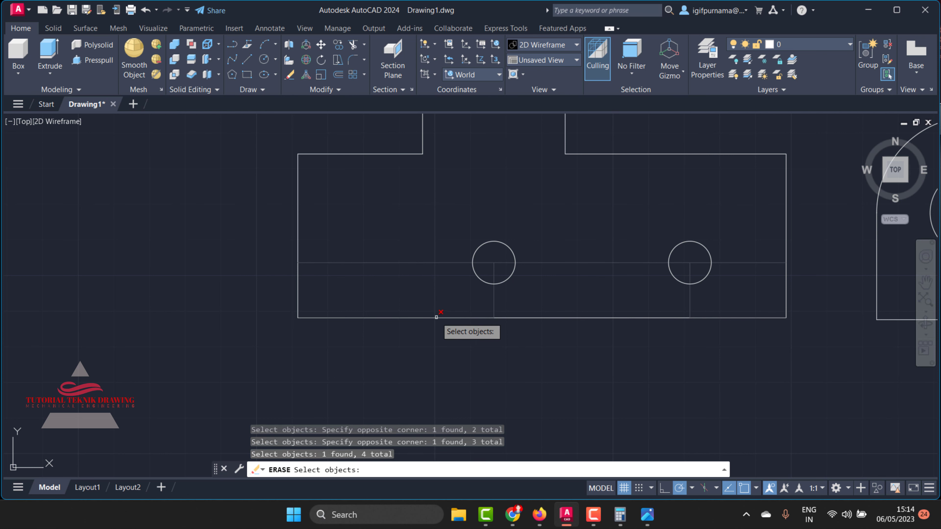
left_click(436, 315)
key("Return")
scroll(483, 342, "down", 3)
scroll(564, 261, "down", 3)
Step: Switch to the SW Isometric view and look over the bracket reference image
scroll(564, 261, "up", 2)
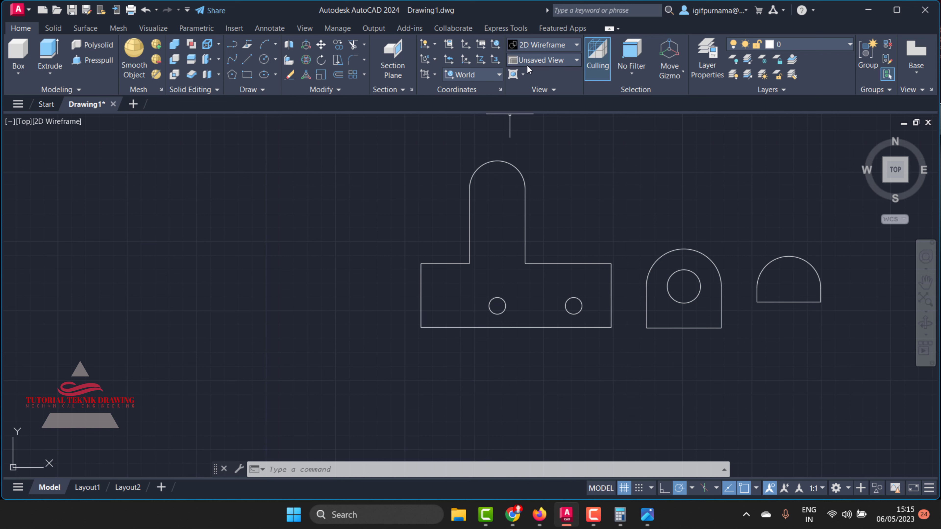
left_click(542, 62)
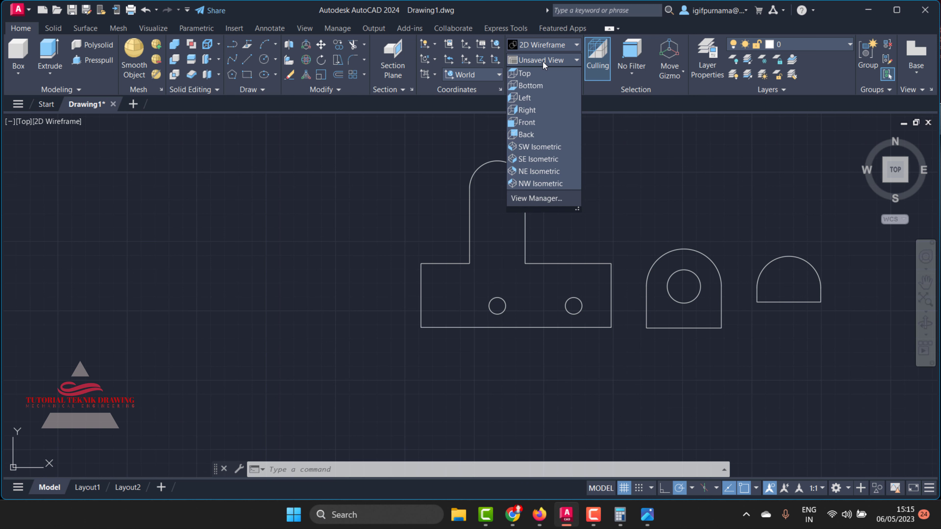
left_click(546, 148)
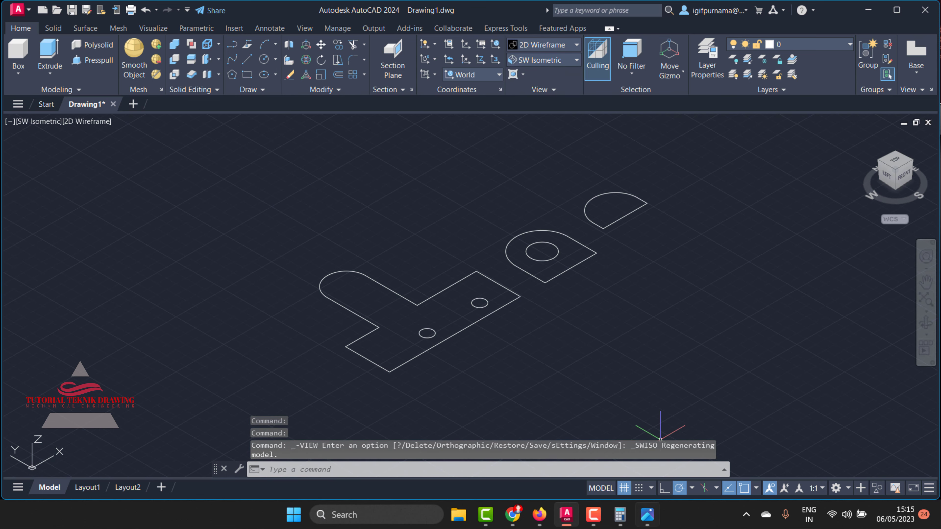
left_click(647, 515)
scroll(717, 379, "down", 1)
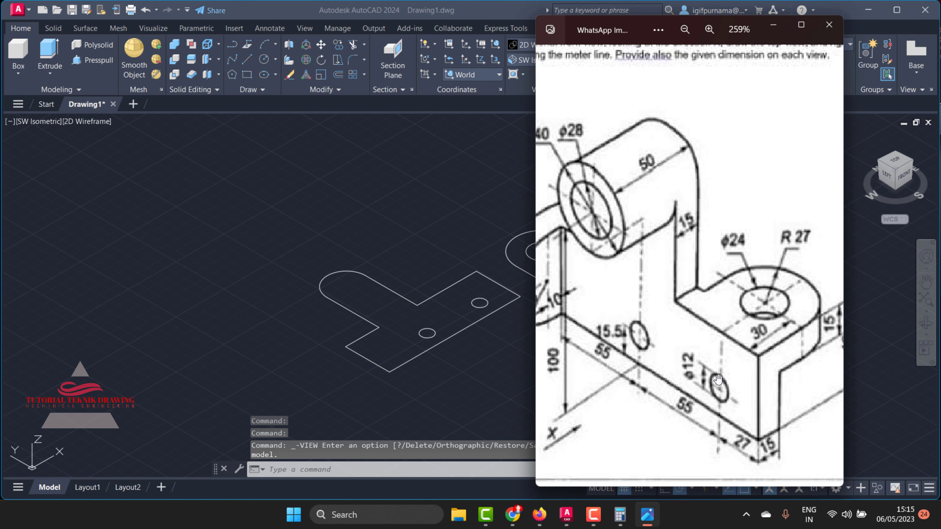
scroll(718, 379, "down", 1)
scroll(730, 387, "up", 1)
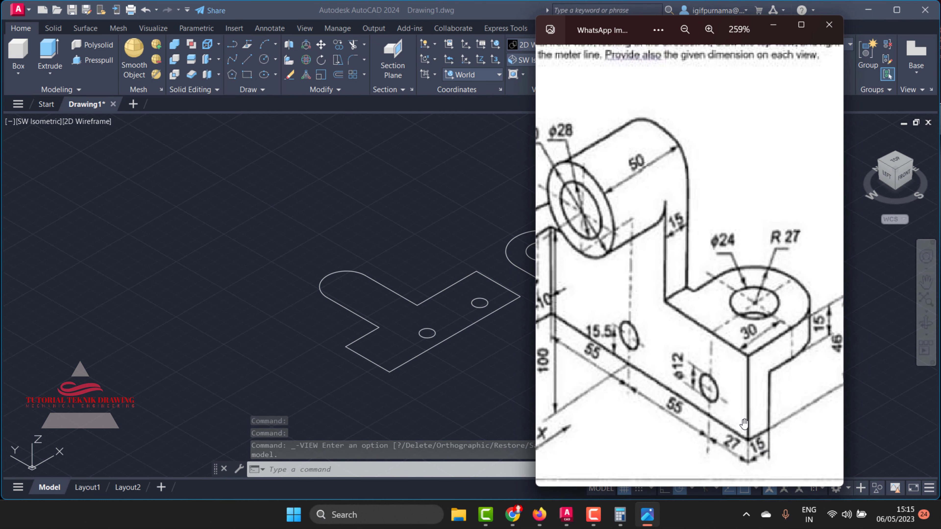
scroll(747, 401, "down", 1)
scroll(601, 254, "down", 1)
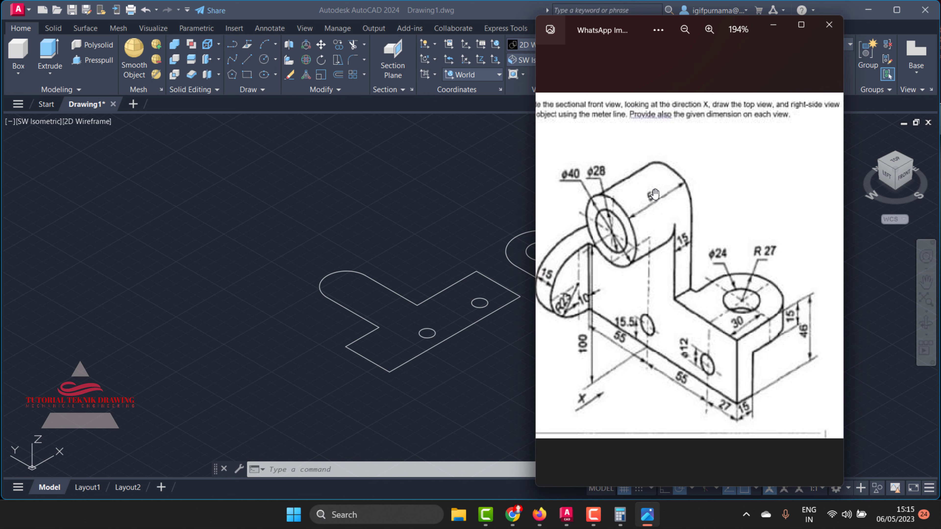
Step: Presspull the L-shaped base, ring block and half-round profiles each to 15 high
left_click(464, 225)
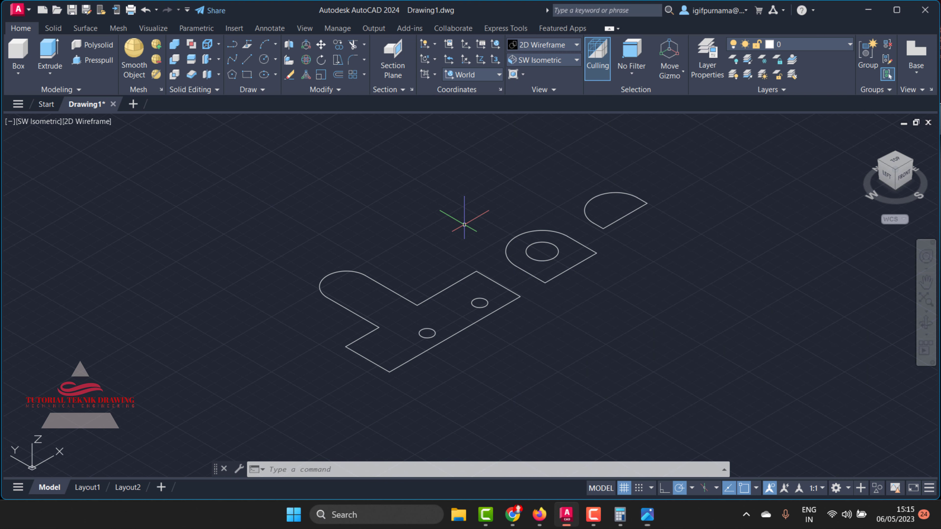
left_click(95, 65)
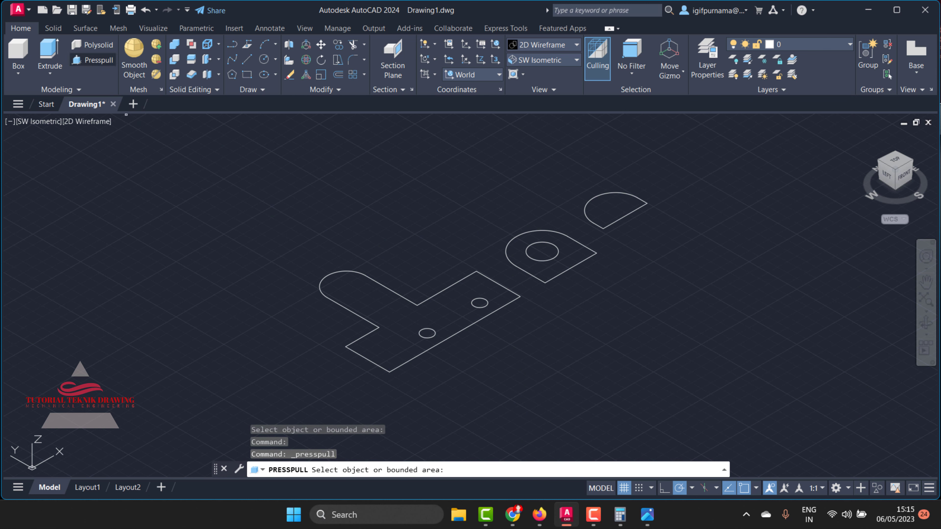
left_click(376, 315)
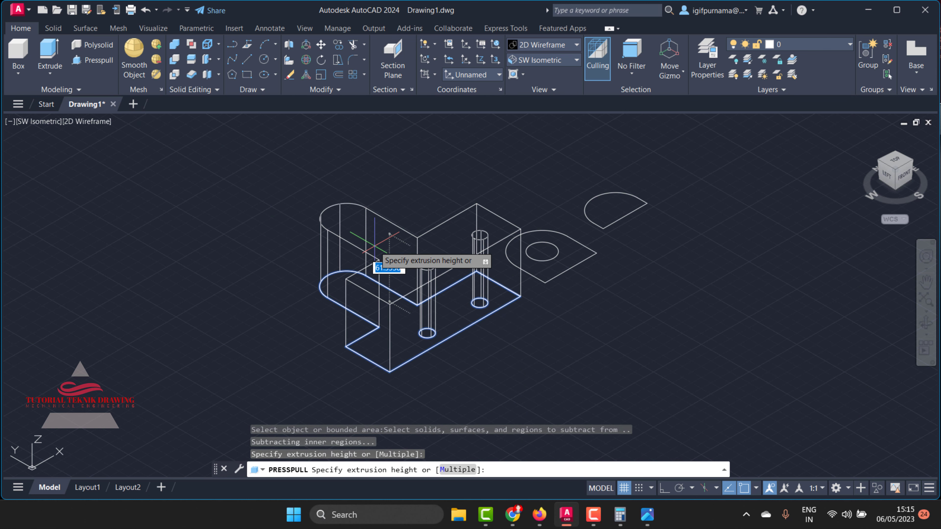
type("10")
key("Return")
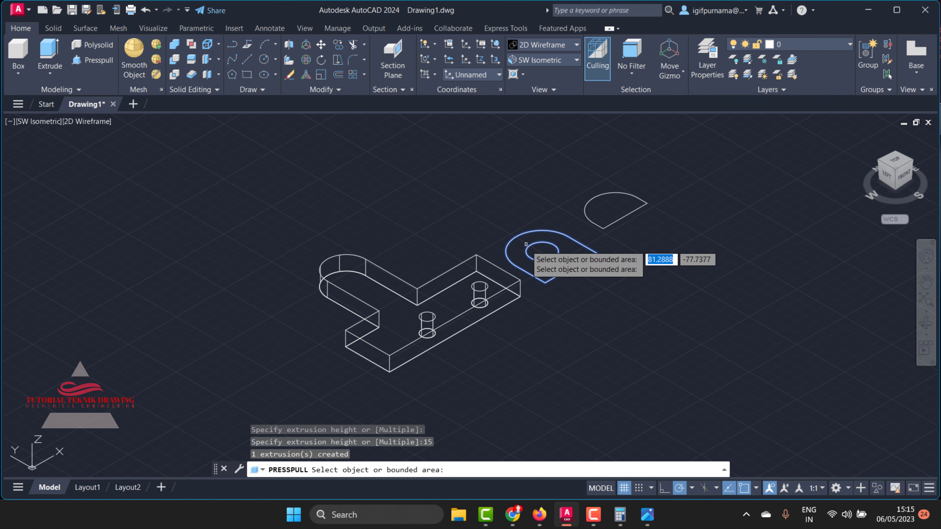
left_click(542, 252)
key("Return")
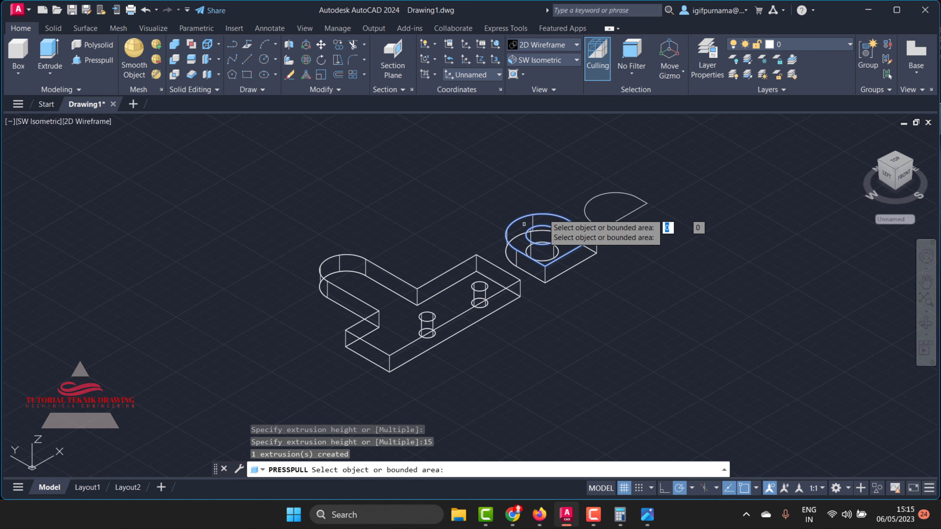
left_click(615, 210)
type("15")
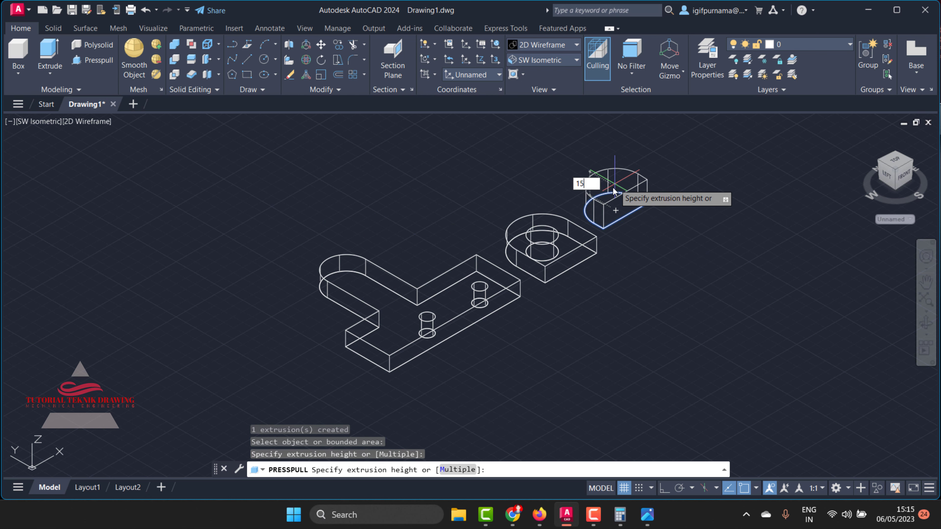
key("Return")
key("Return")
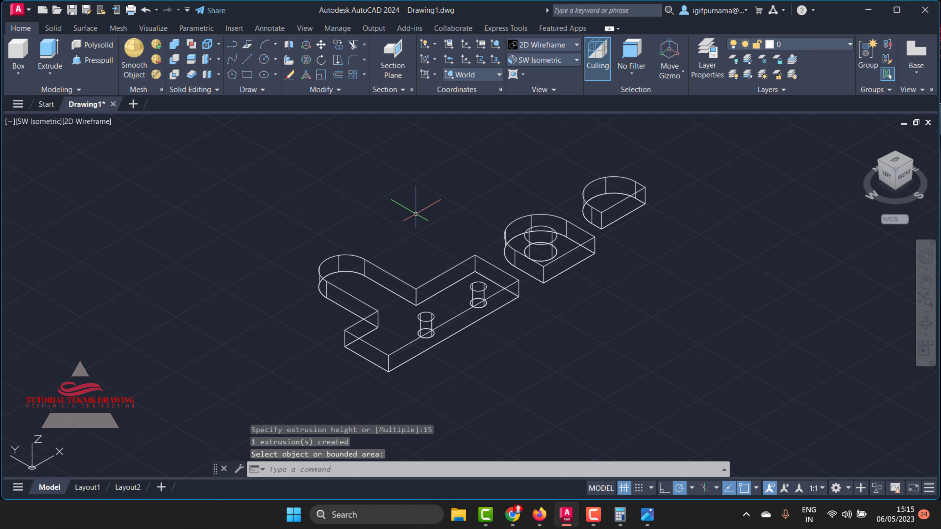
Step: Use 3DROTATE to turn the L-shaped solid upright on its edge, rounded end pointing up
left_click(308, 59)
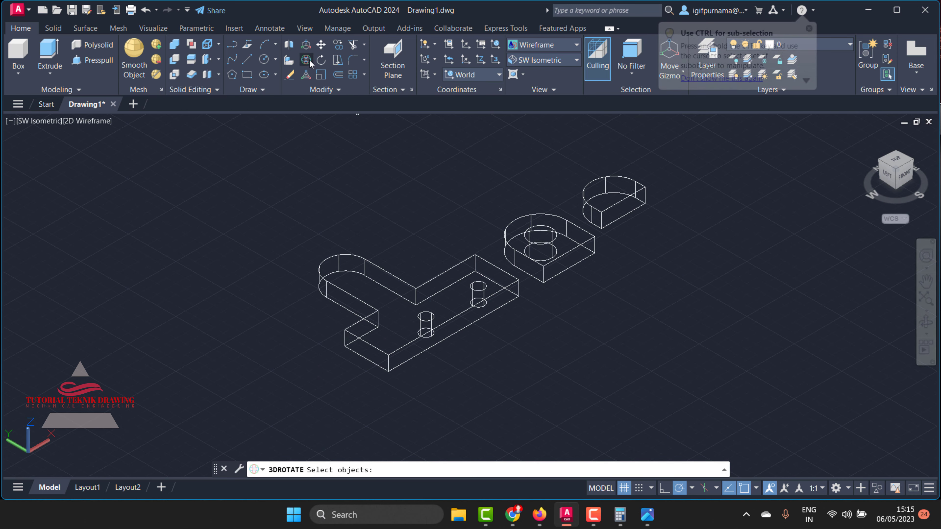
left_click(395, 275)
key("Return")
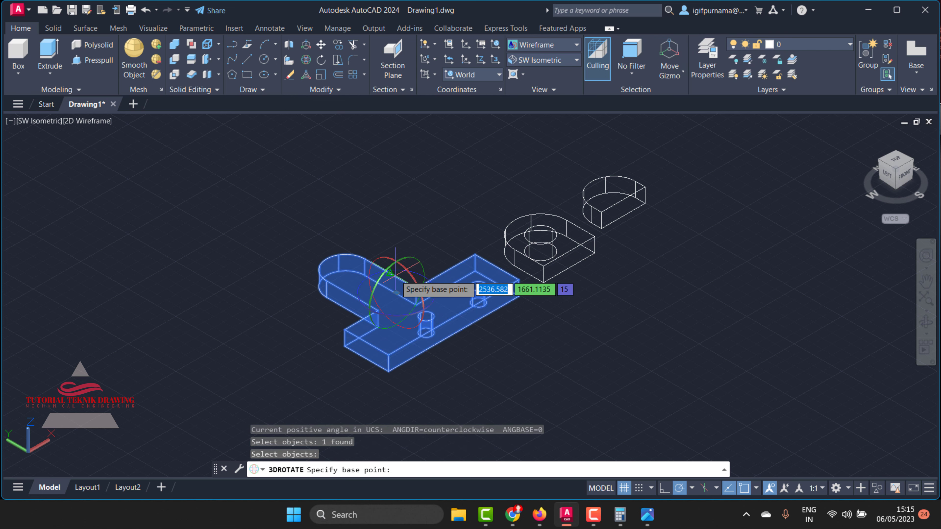
left_click(396, 292)
left_click(382, 259)
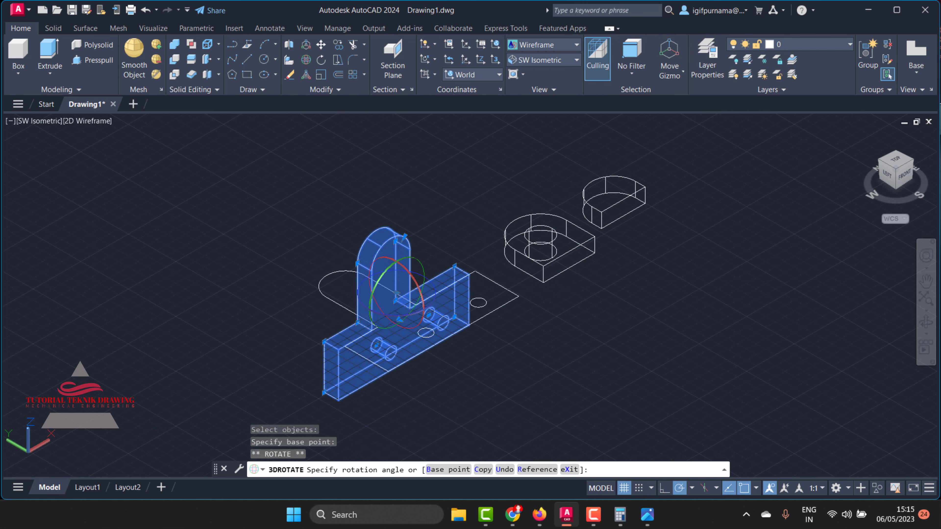
left_click(418, 234)
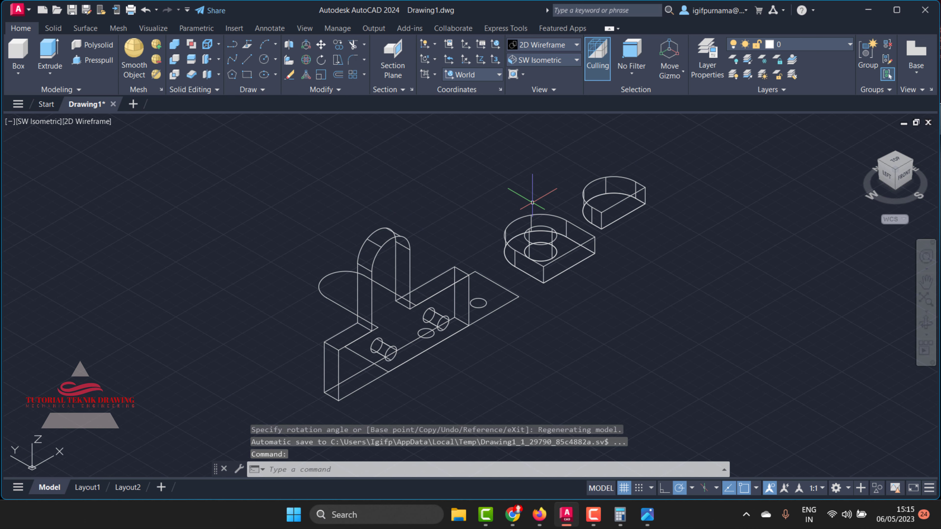
scroll(527, 234, "up", 2)
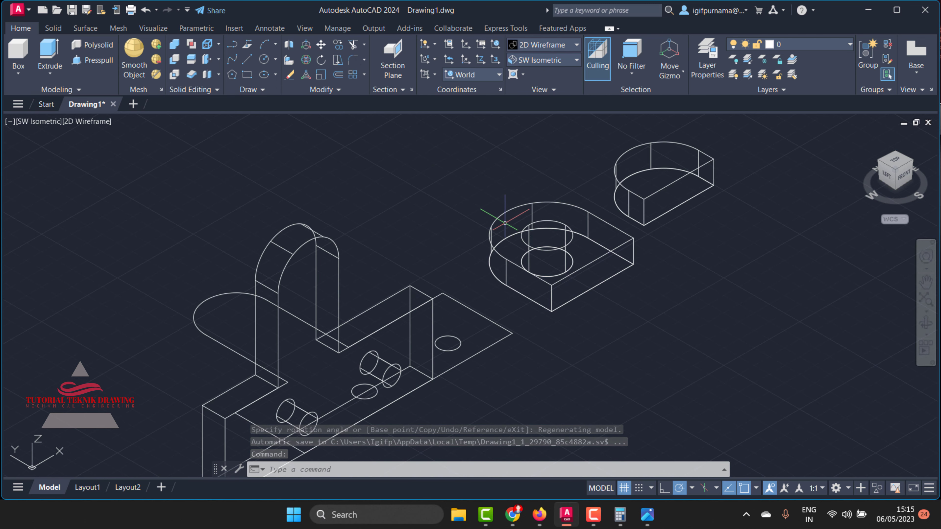
left_click(305, 60)
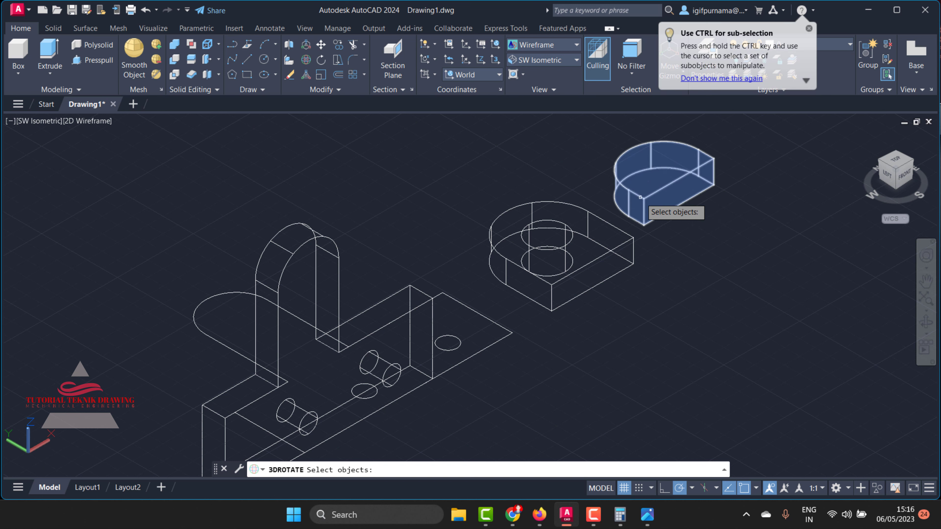
Step: Select the half-round solid for rotation, then cancel the first rotation attempt
left_click(648, 198)
key("Return")
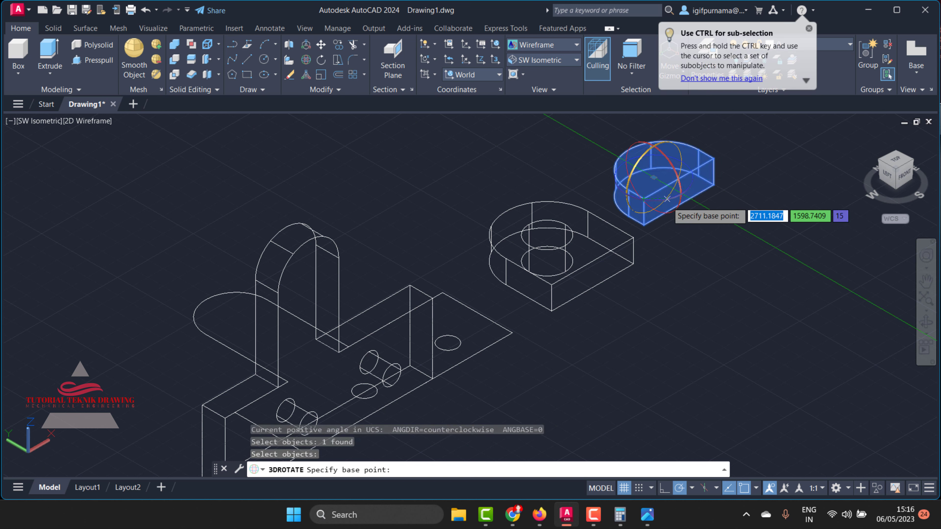
left_click(667, 204)
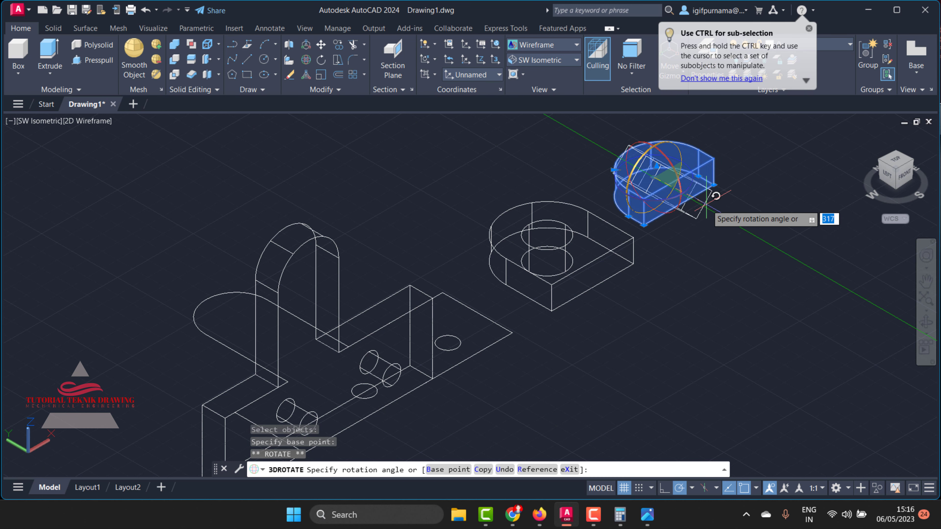
key("Escape")
Step: Rotate the half-round solid 90° about its vertical Z axis
left_click(309, 61)
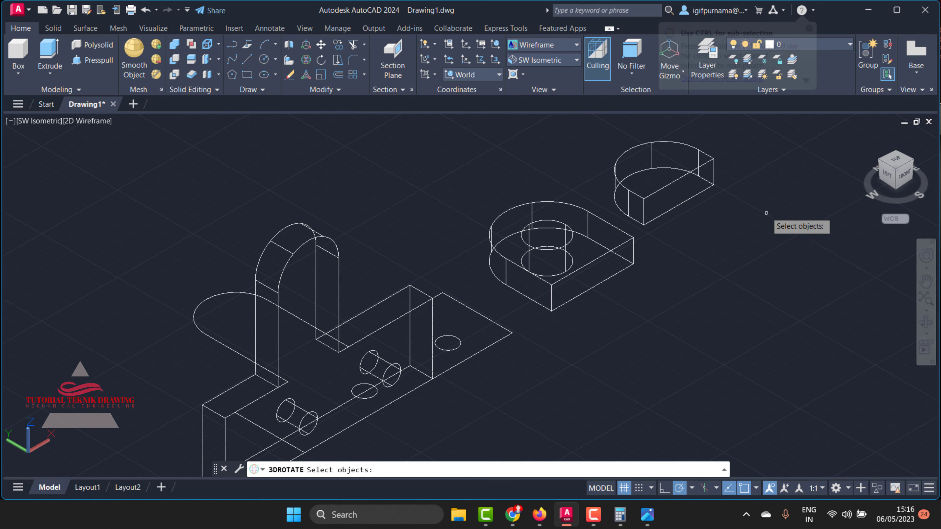
left_click(706, 166)
key("Return")
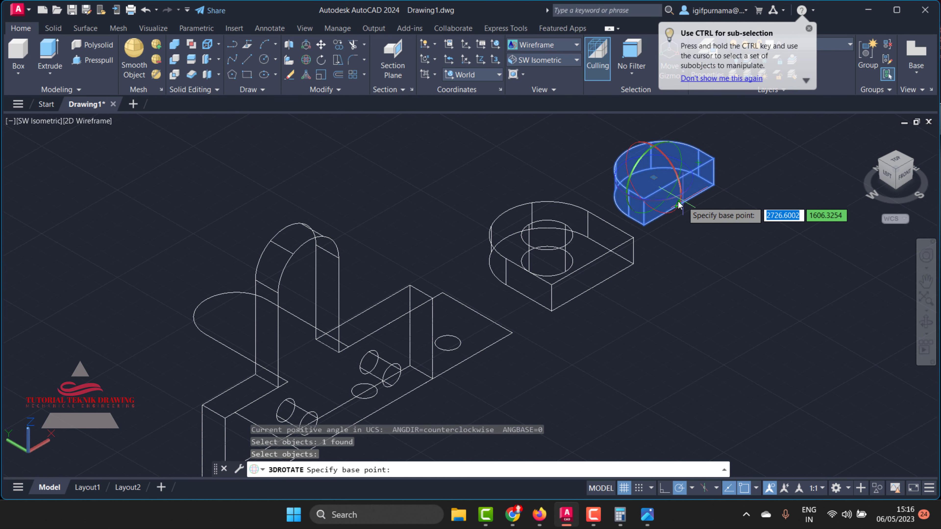
left_click(679, 205)
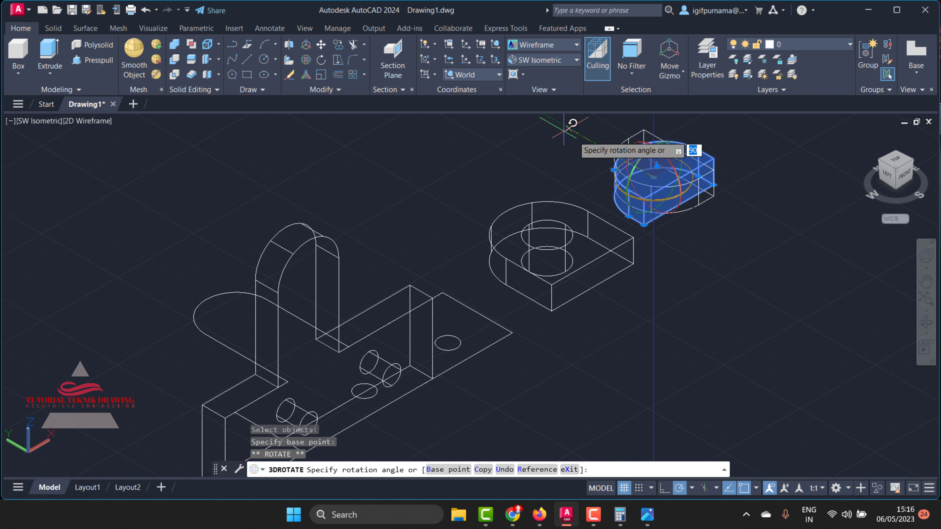
scroll(577, 137, "down", 4)
scroll(578, 116, "up", 3)
scroll(573, 117, "down", 3)
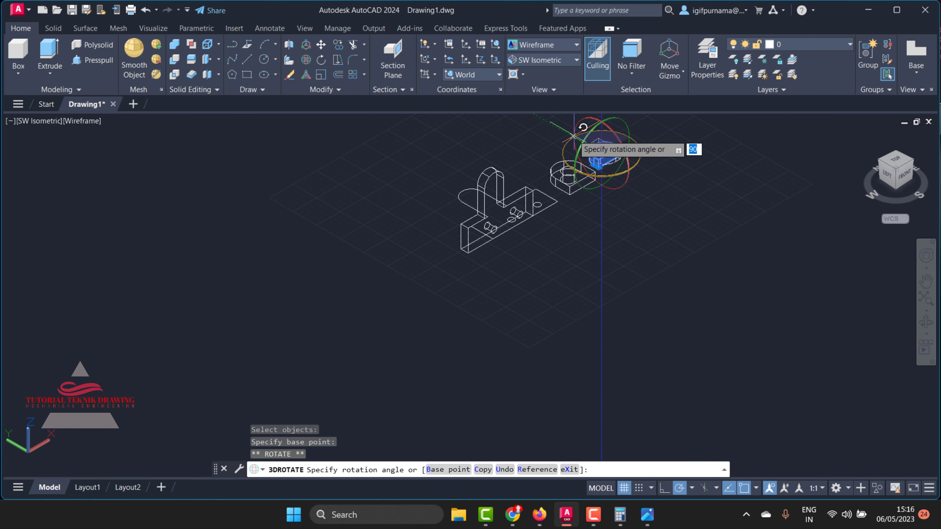
scroll(576, 116, "up", 1)
scroll(577, 116, "up", 2)
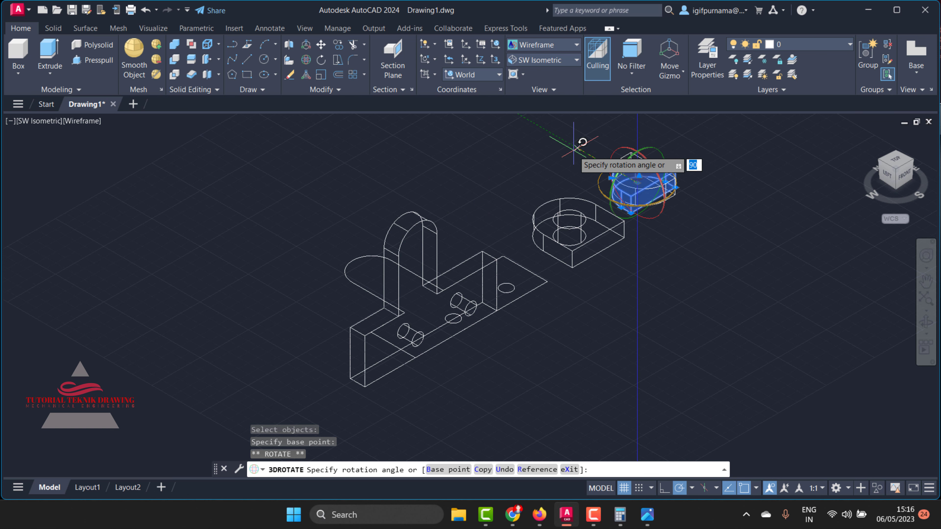
left_click(573, 149)
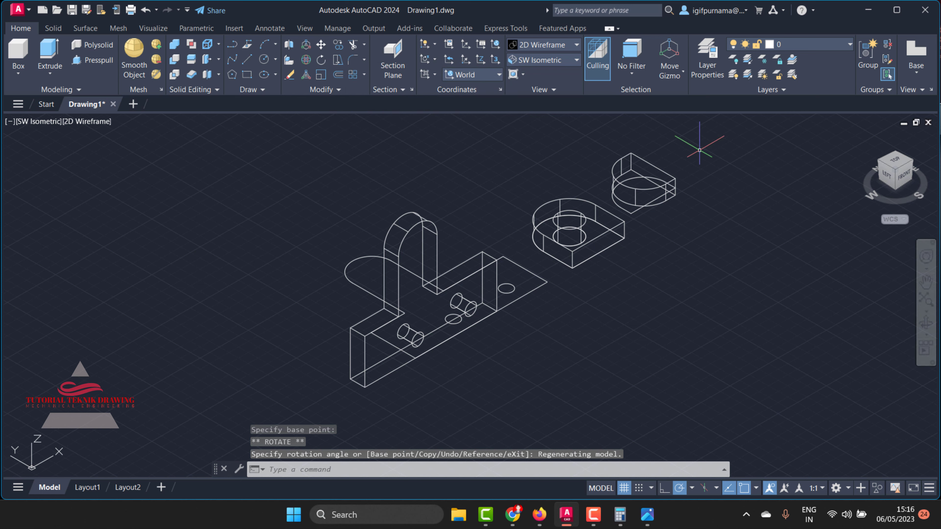
scroll(525, 220, "up", 2)
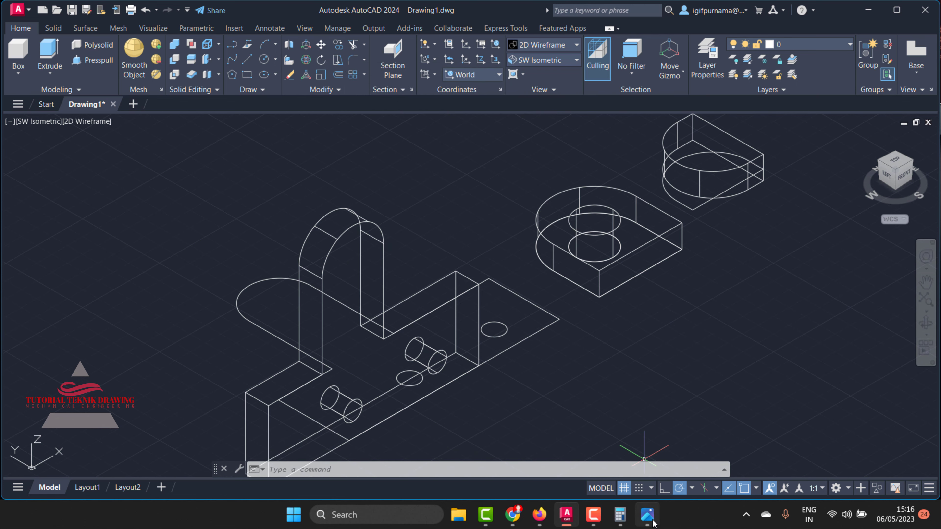
Step: Check the reference drawing image in Photos, then return to the 3D model
left_click(647, 514)
scroll(777, 327, "up", 4)
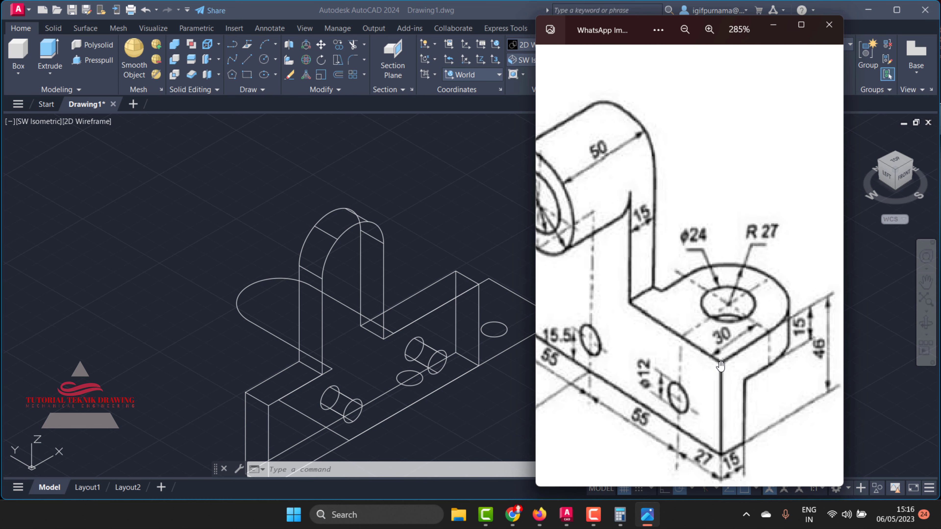
left_click(519, 414)
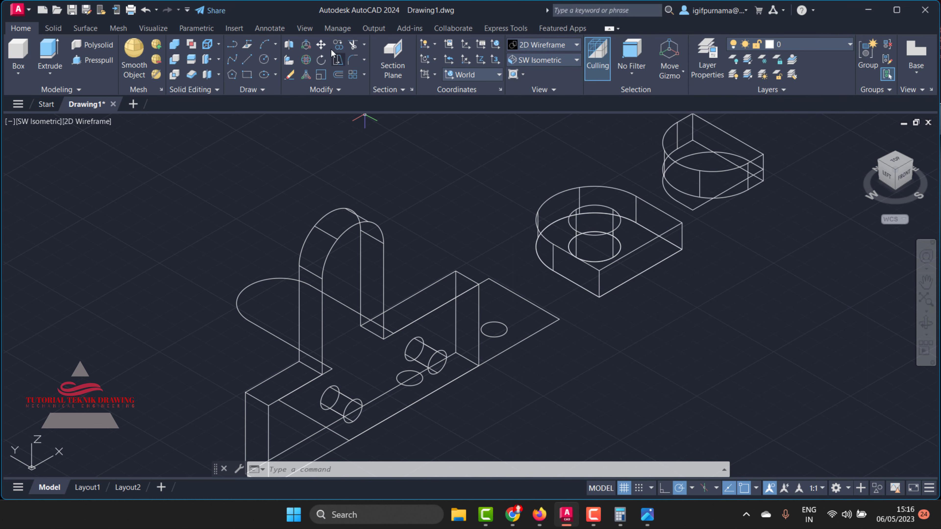
Step: Move the ring-shaped boss block by its corner onto the upright L-shaped base
left_click(678, 225)
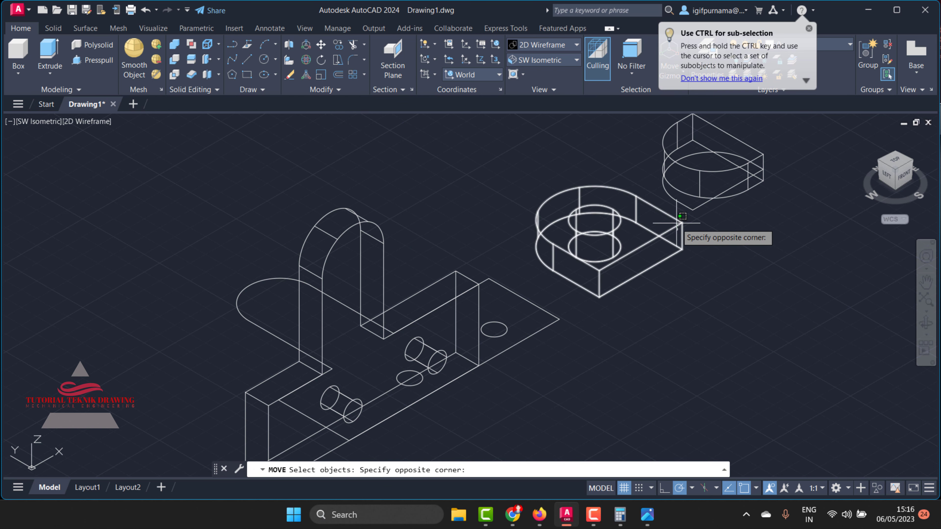
scroll(680, 224, "up", 4)
key("Return")
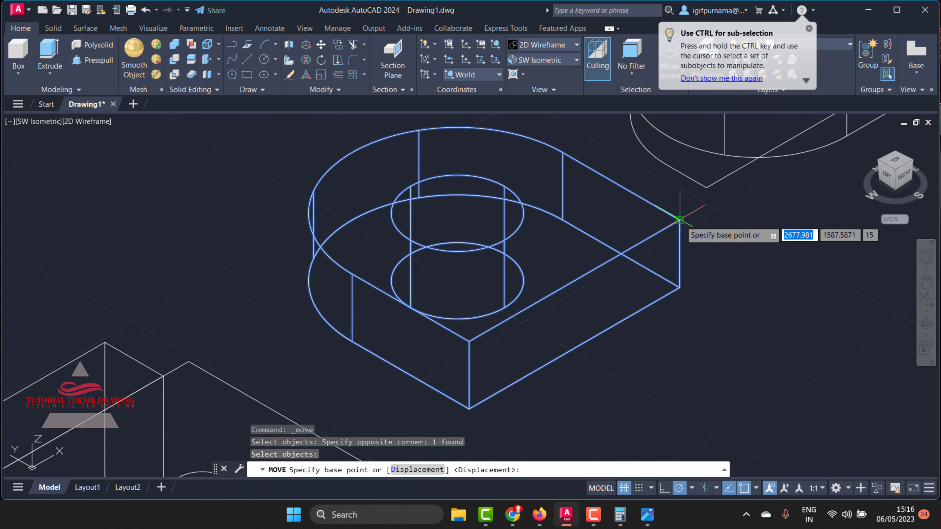
left_click(679, 219)
scroll(680, 213, "down", 3)
scroll(483, 219, "up", 3)
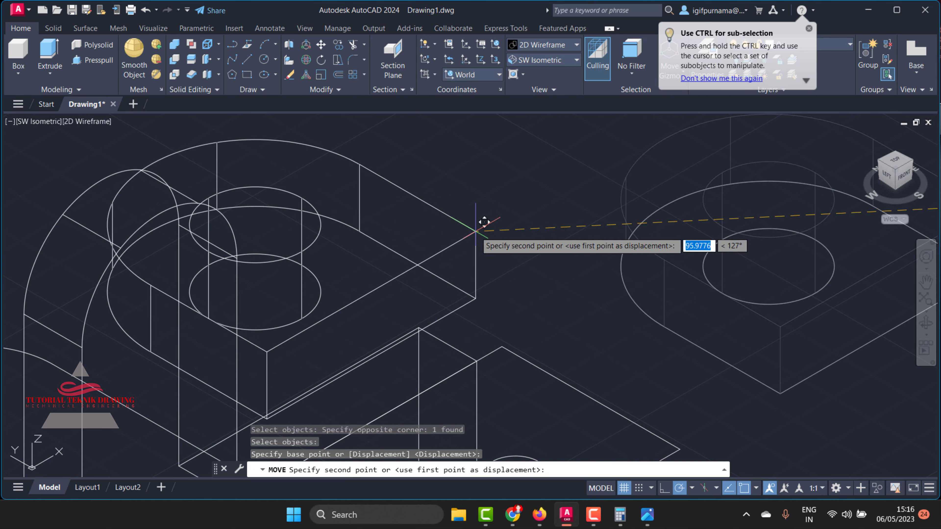
left_click(488, 337)
scroll(487, 342, "down", 3)
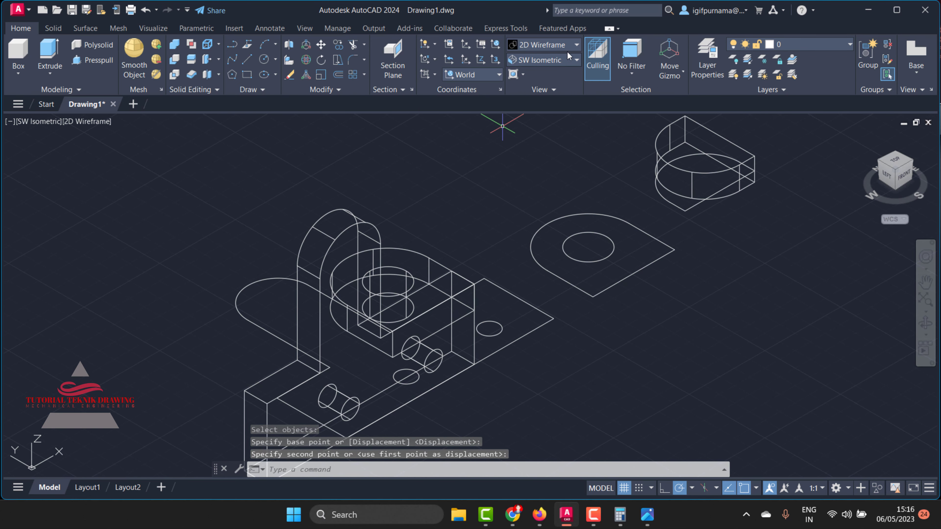
Step: Switch the model to shaded display and orbit it to a front view
left_click(540, 48)
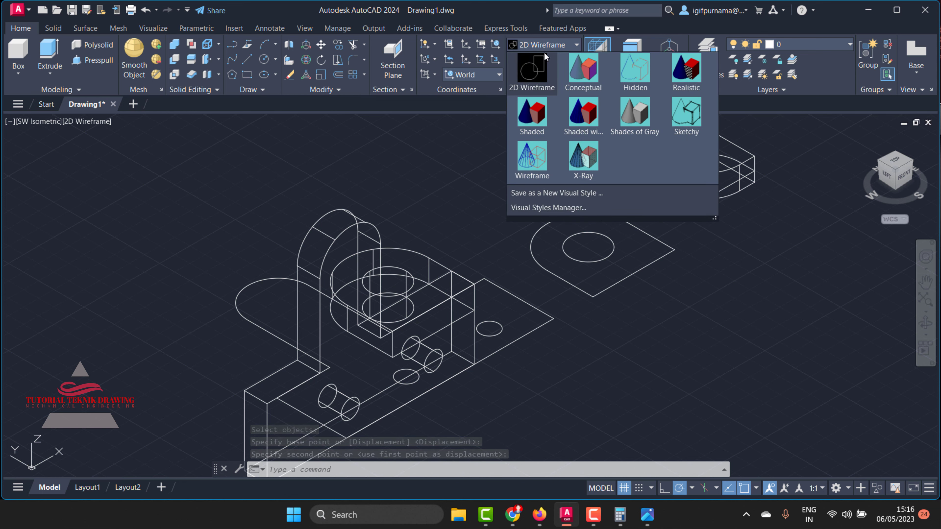
left_click(535, 130)
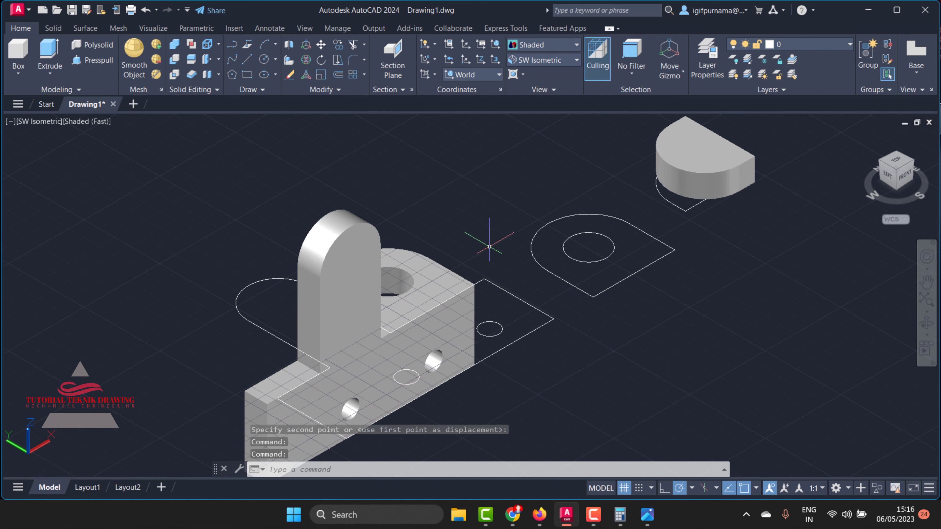
scroll(407, 254, "down", 2)
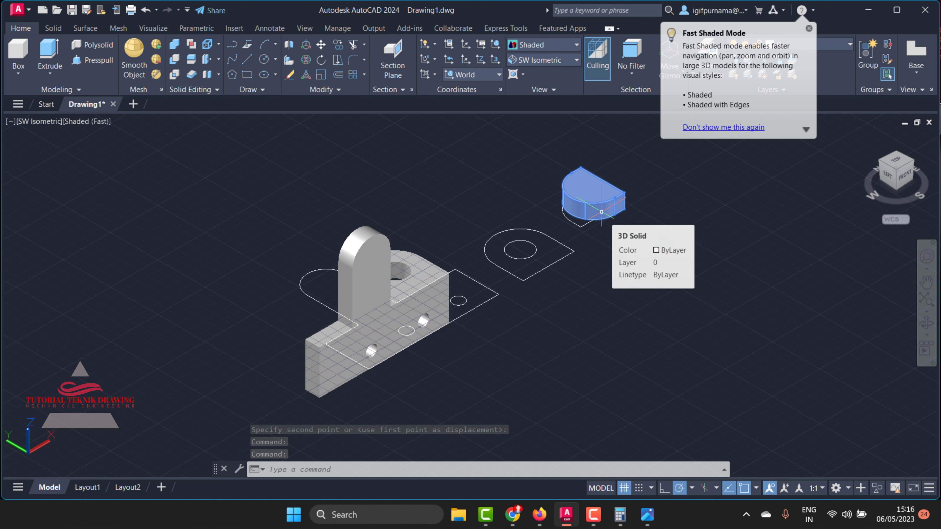
left_click(926, 323)
left_click_drag(511, 266, 449, 252)
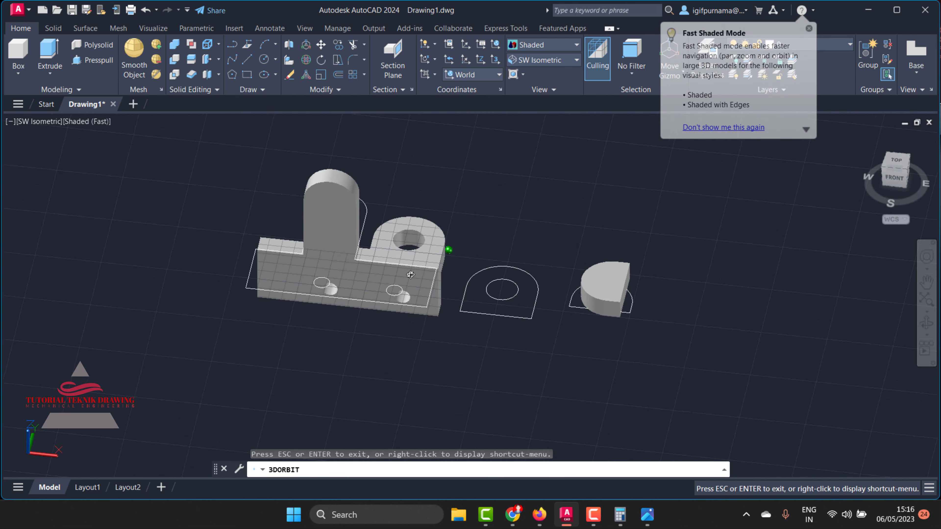
right_click(482, 209)
left_click(482, 211)
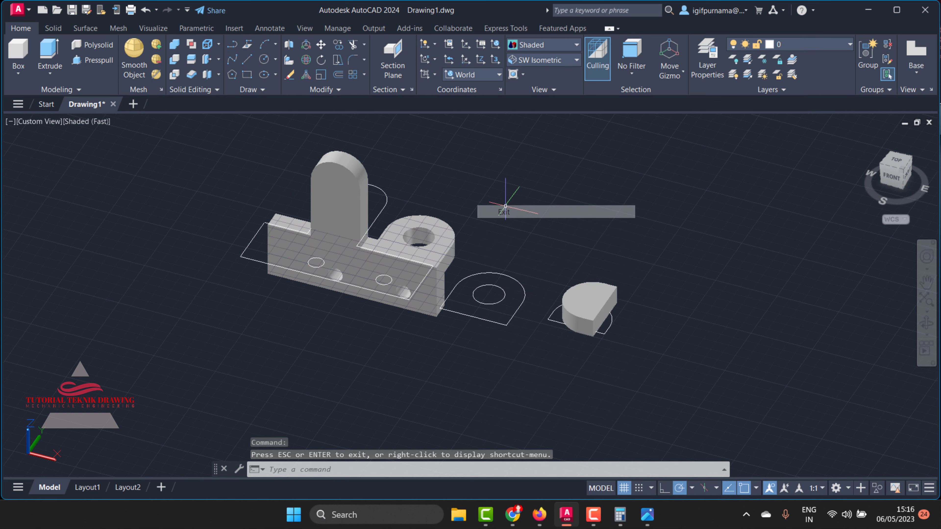
Step: Move the bracket body far to the right, clear of the flat outlines
left_click(321, 44)
left_click(447, 247)
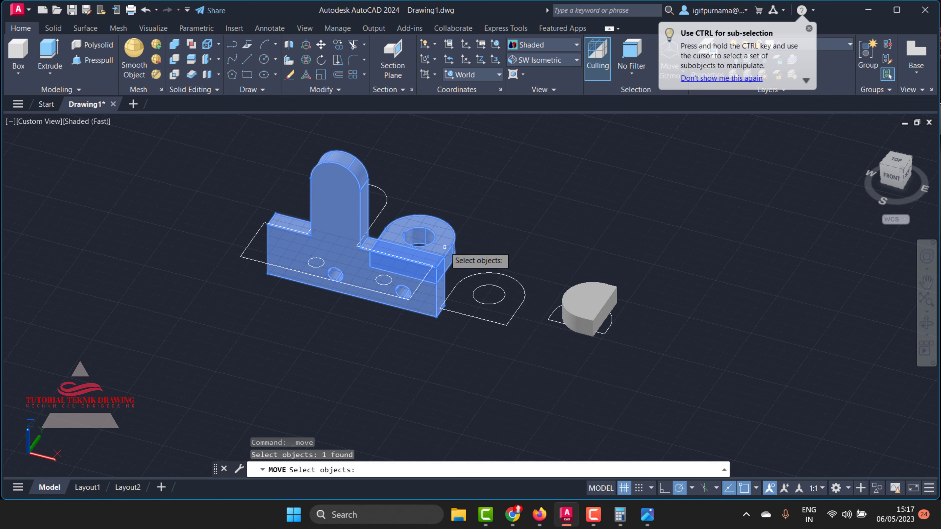
key("Return")
left_click(446, 247)
scroll(341, 237, "down", 3)
left_click(682, 247)
scroll(543, 270, "up", 2)
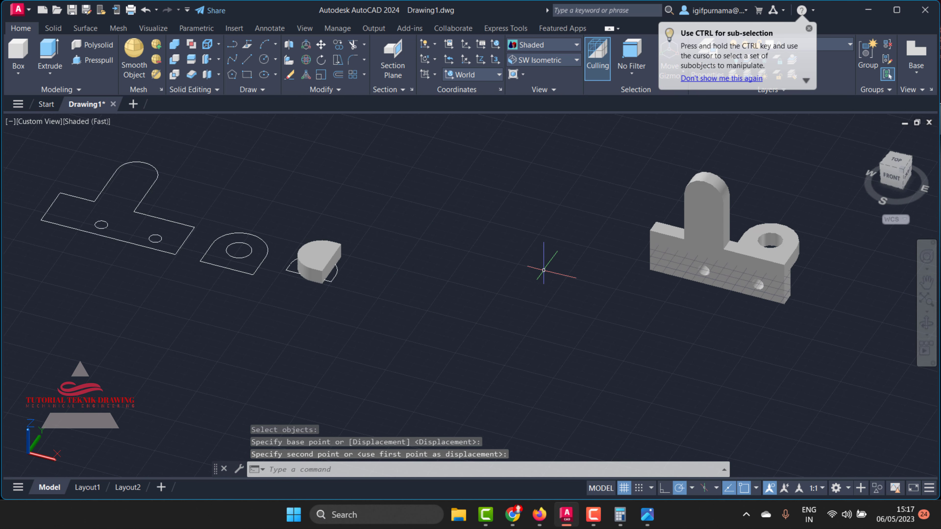
Step: Move the half-round end to sit just left of the bracket
left_click(328, 43)
left_click(317, 257)
key("Return")
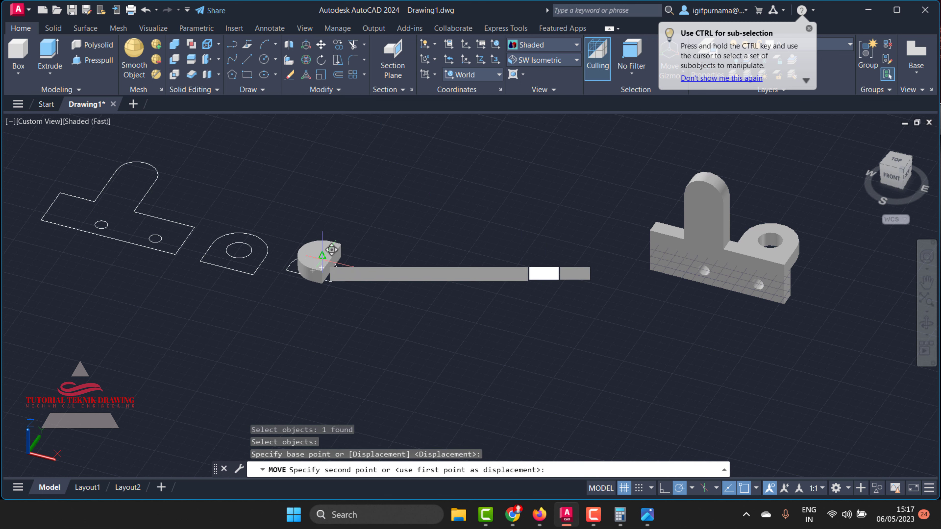
scroll(325, 268, "down", 3)
scroll(325, 269, "up", 3)
left_click(370, 237)
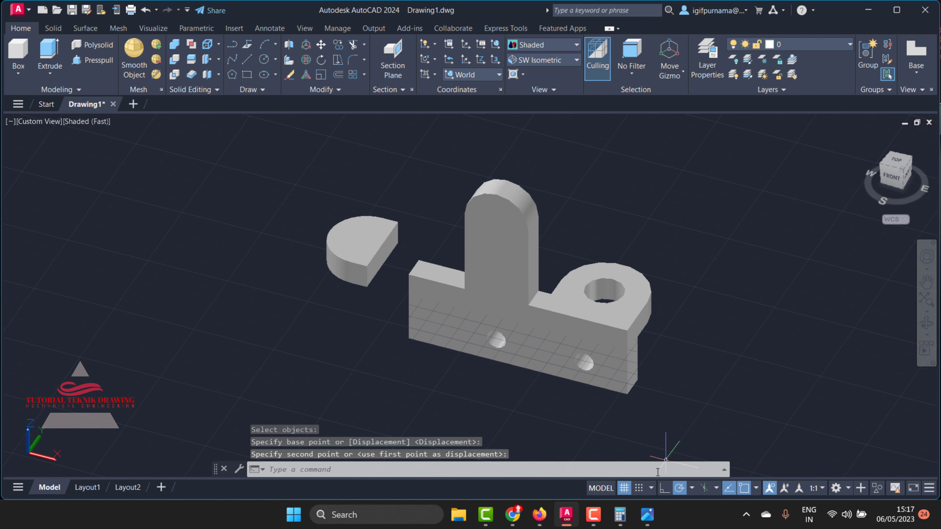
Step: Turn off the drawing grid in the status bar
left_click(624, 487)
scroll(380, 311, "down", 3)
scroll(355, 292, "up", 2)
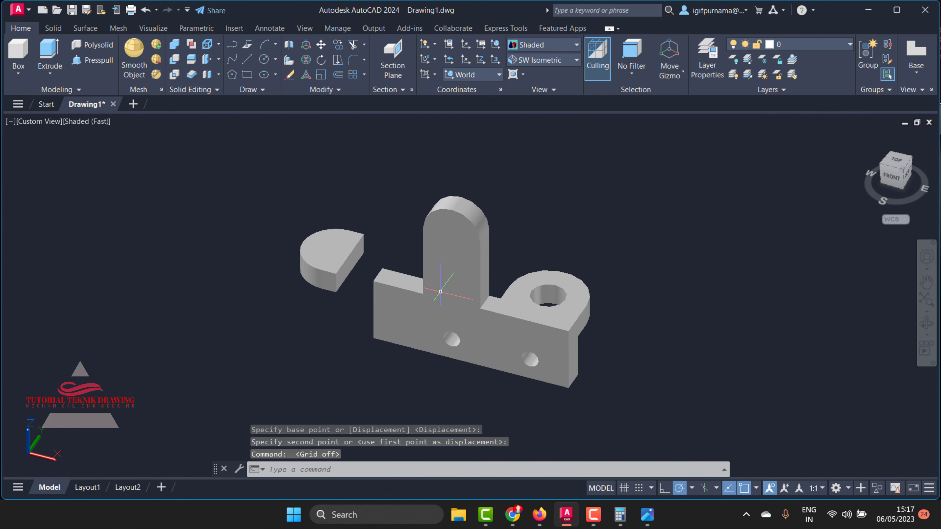
Step: Glance at the reference drawing in Photos, then return to the AutoCAD model
left_click(647, 516)
scroll(631, 331, "down", 2)
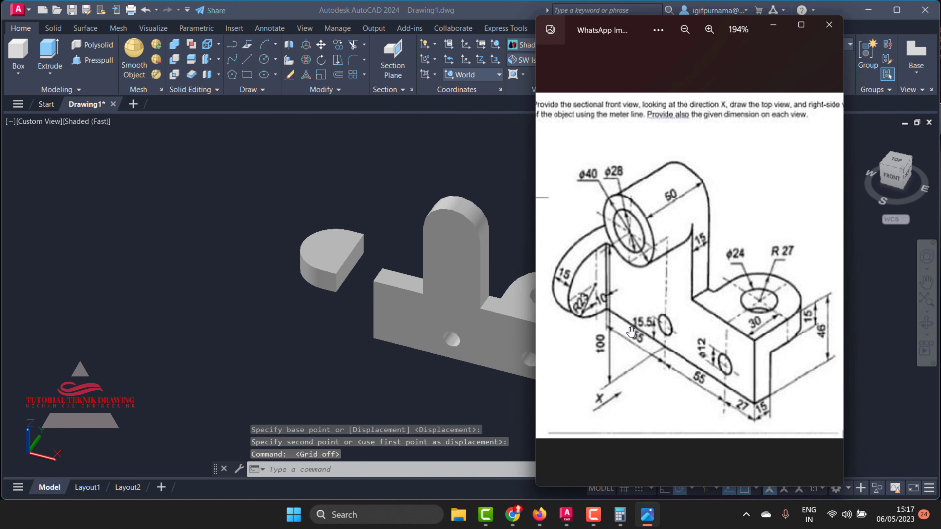
left_click(330, 154)
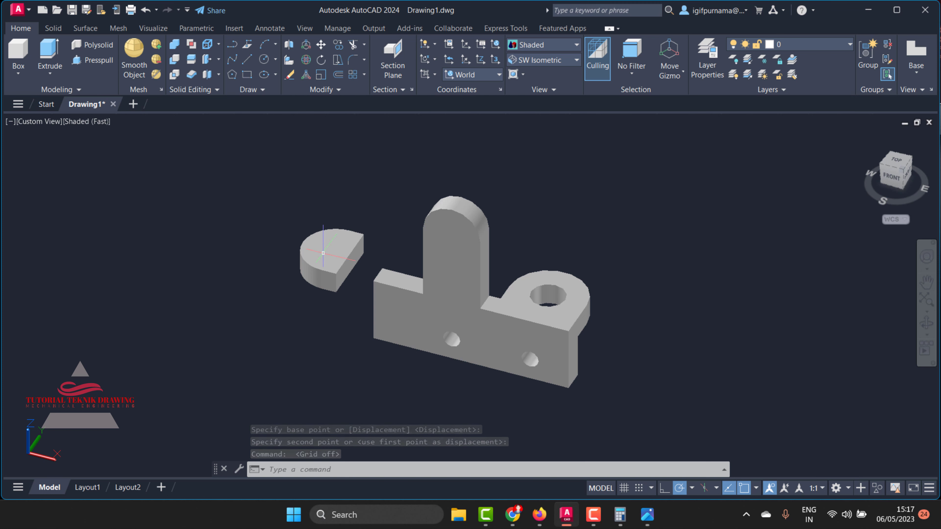
Step: Rotate the half-round end 90° about the X axis, then reopen the reference drawing
left_click(305, 60)
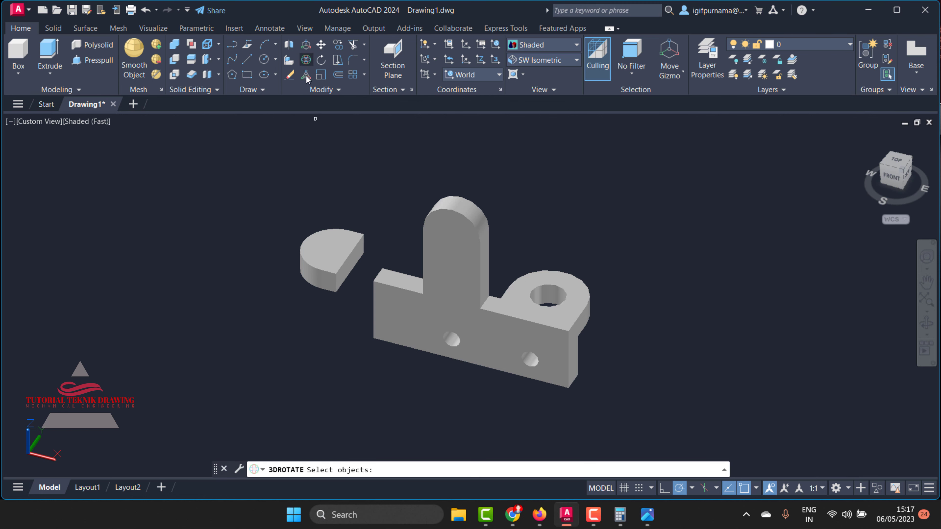
left_click(328, 256)
key("Return")
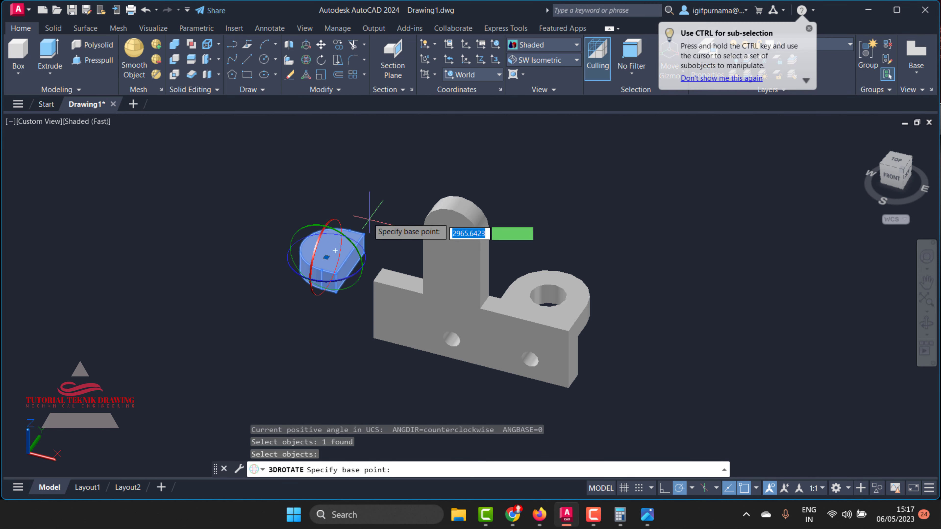
left_click(323, 230)
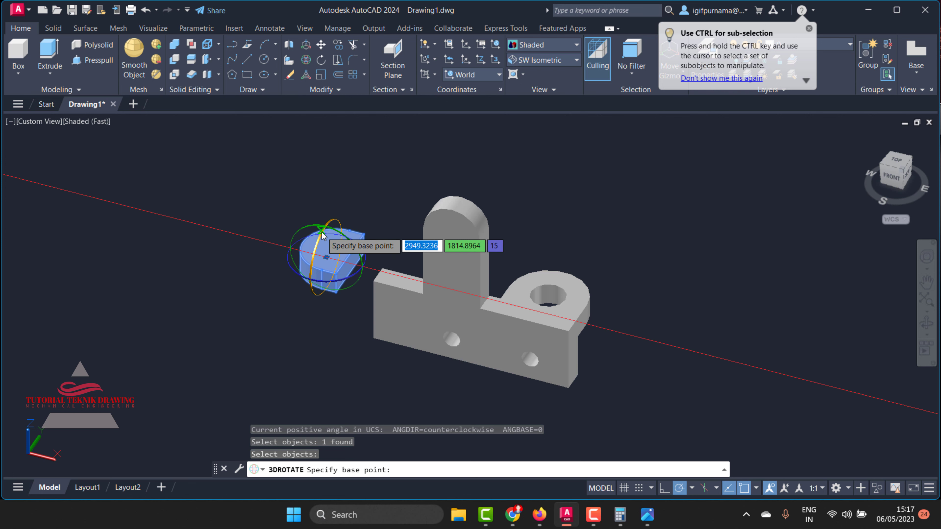
left_click(326, 182)
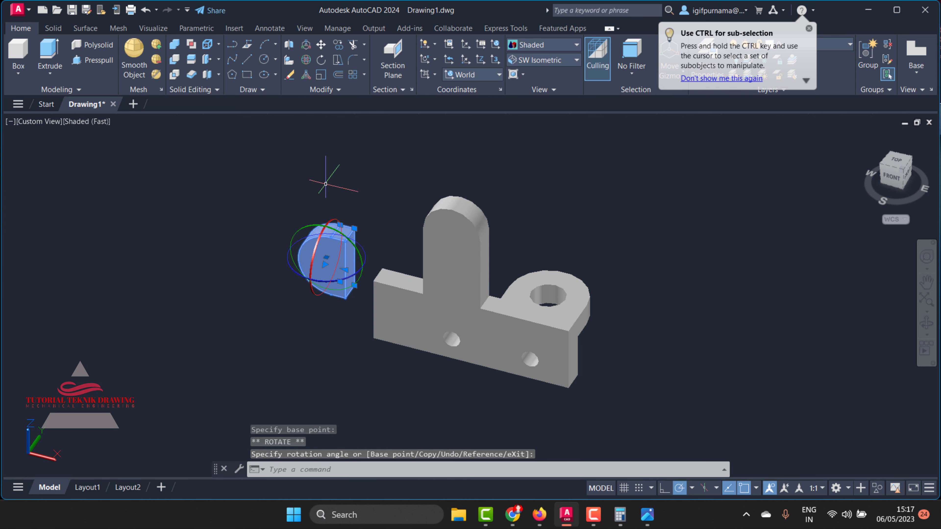
left_click(351, 280)
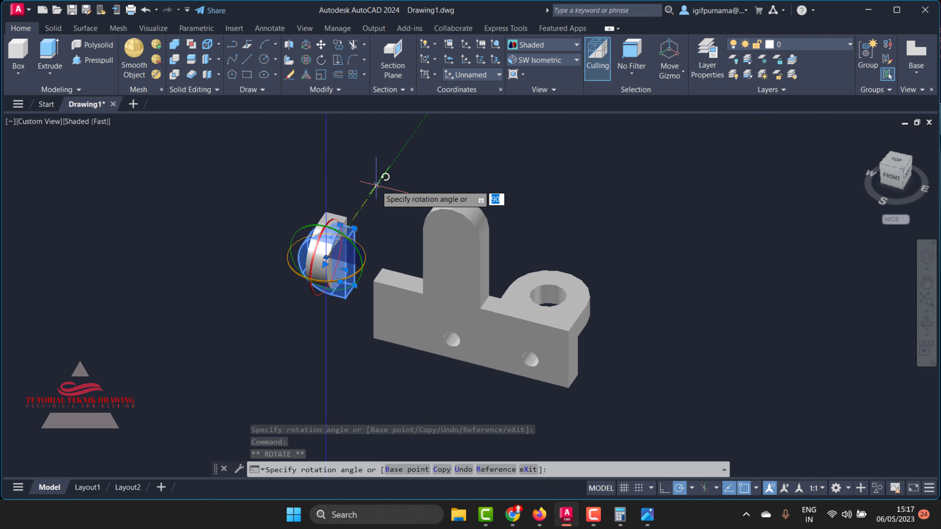
left_click(376, 187)
key("Escape")
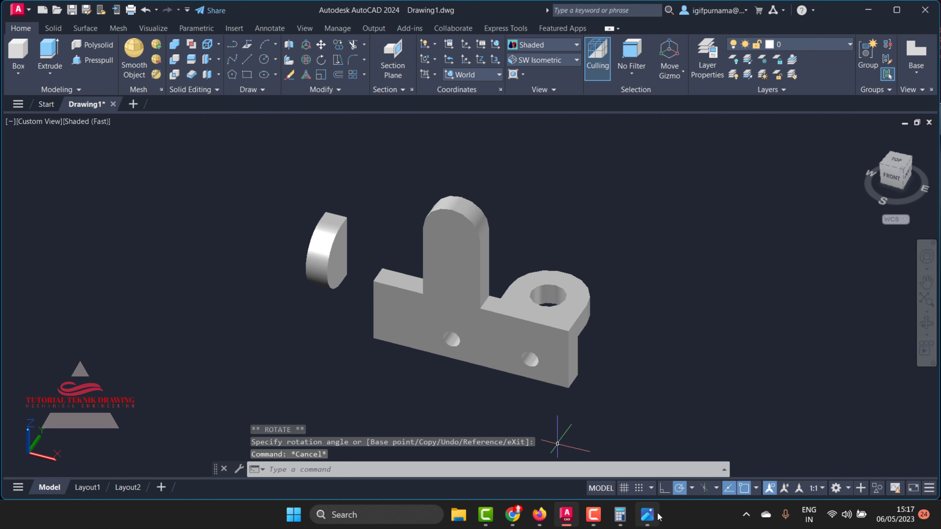
left_click(657, 516)
scroll(601, 304, "up", 2)
Step: Zoom in and out on the reference image to read its dimensions, then switch back to AutoCAD
scroll(608, 315, "up", 2)
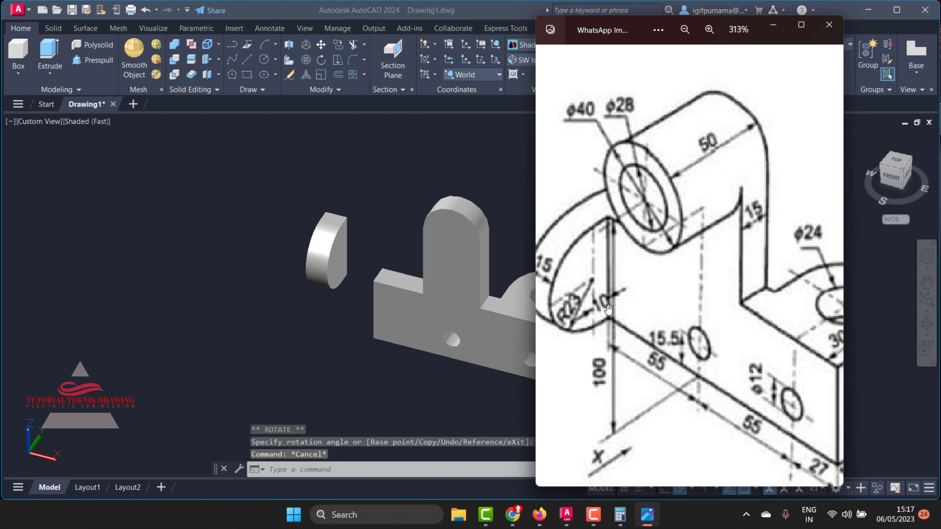
scroll(612, 324, "down", 2)
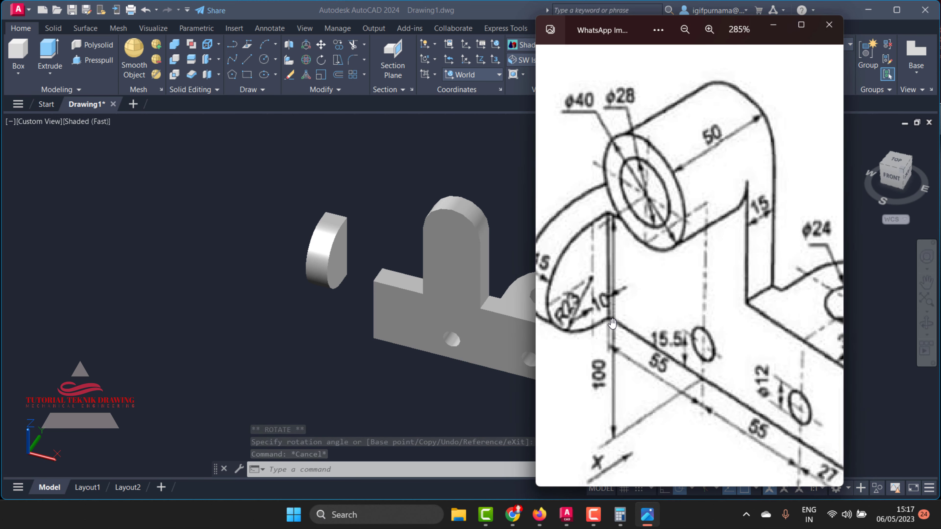
scroll(612, 323, "down", 1)
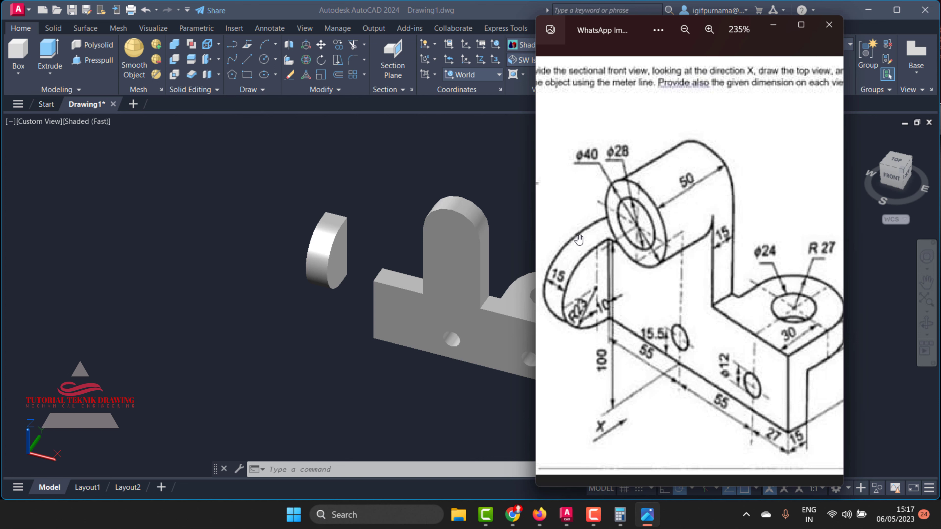
left_click(315, 48)
Step: Move the half-round end to snap against the bracket body's left corner, then reopen the reference
left_click(321, 45)
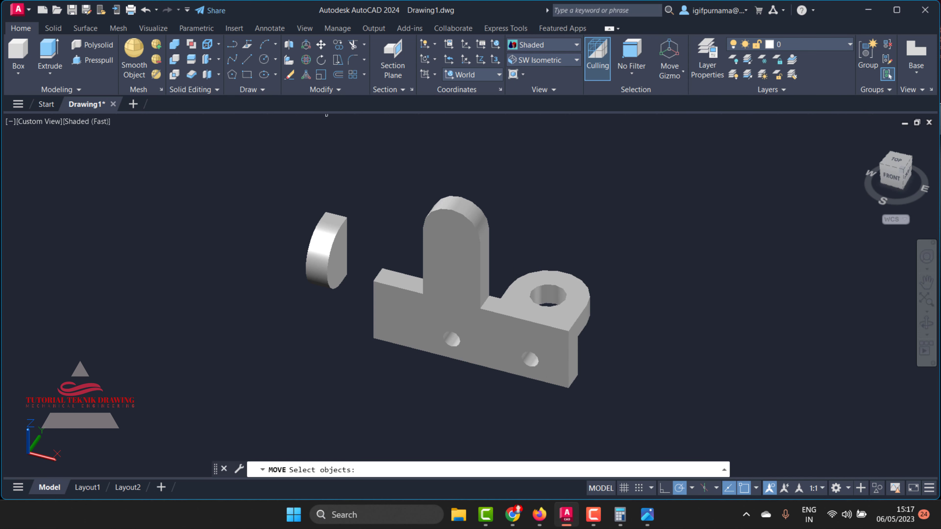
left_click(335, 230)
scroll(349, 218, "up", 2)
key("Return")
left_click(350, 215)
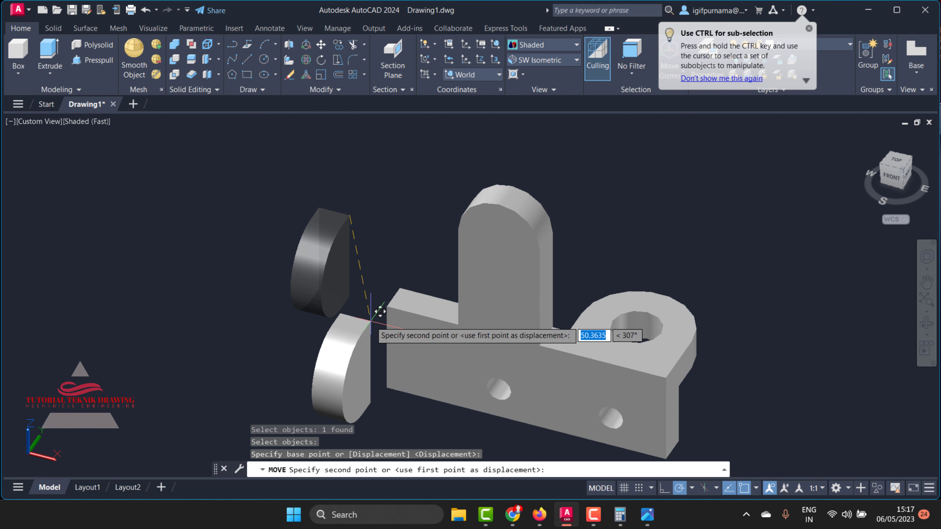
scroll(393, 285, "up", 3)
left_click(401, 287)
scroll(372, 241, "down", 2)
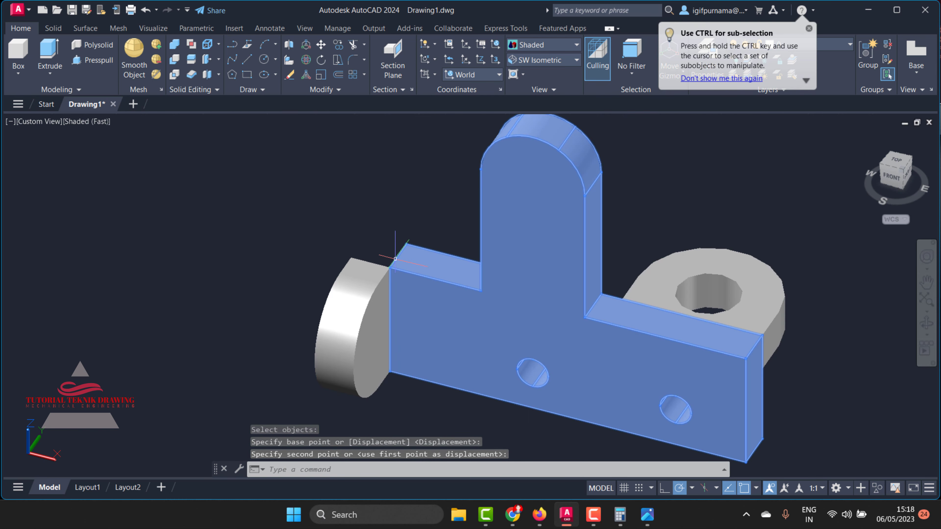
scroll(373, 255, "down", 2)
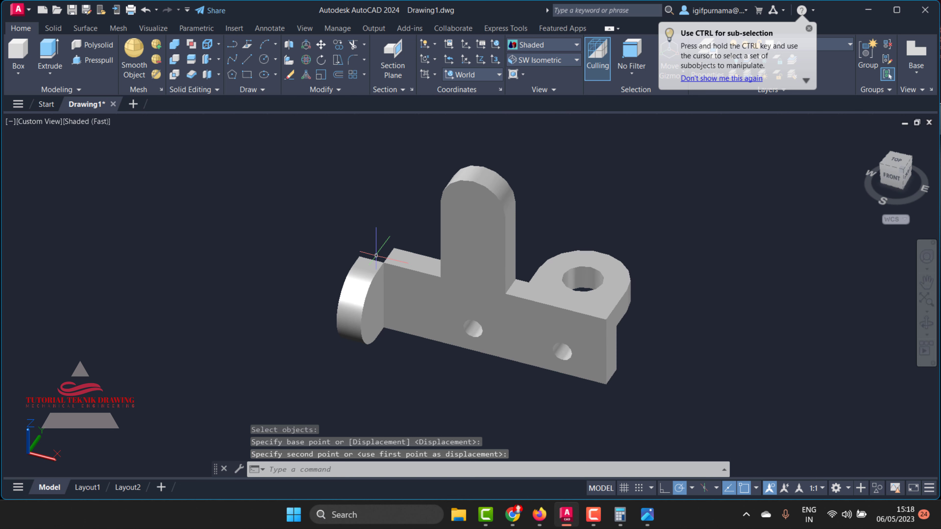
left_click(644, 521)
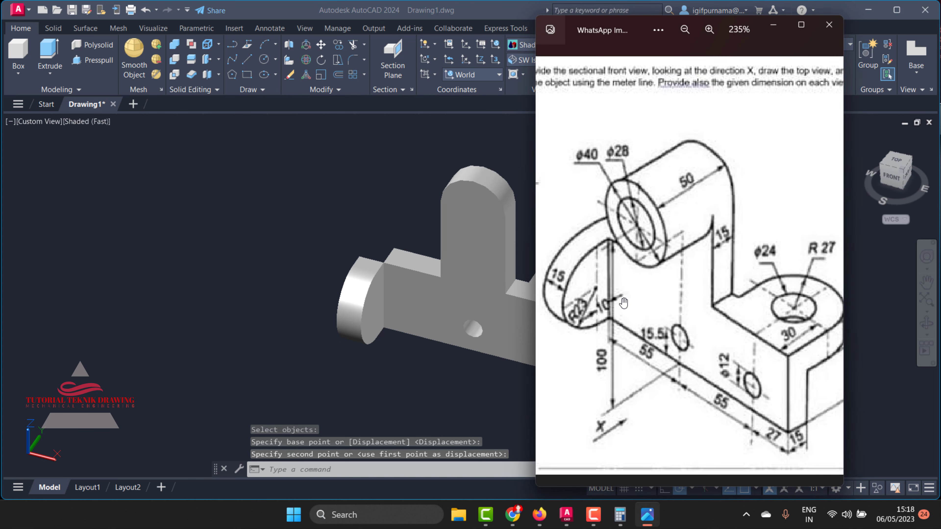
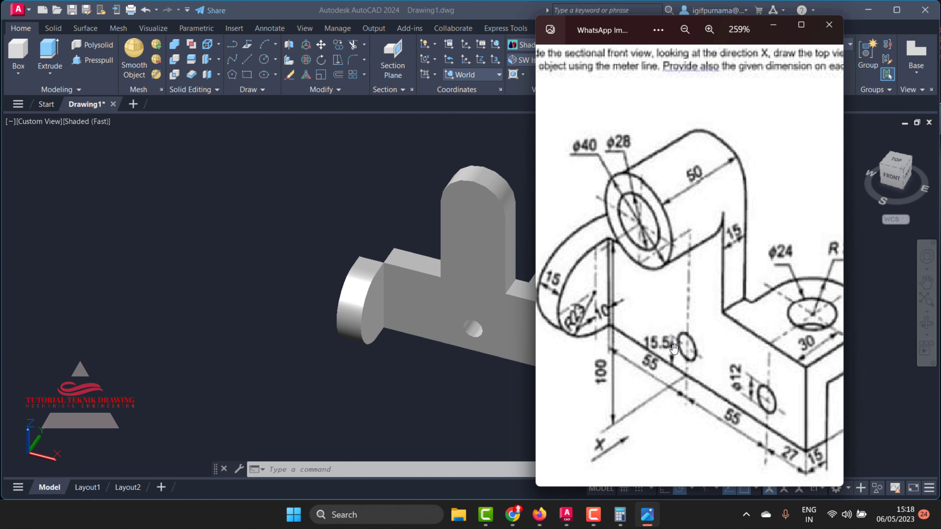
Step: Orbit to view the base plate's end and compare it with the reference drawing
left_click(458, 375)
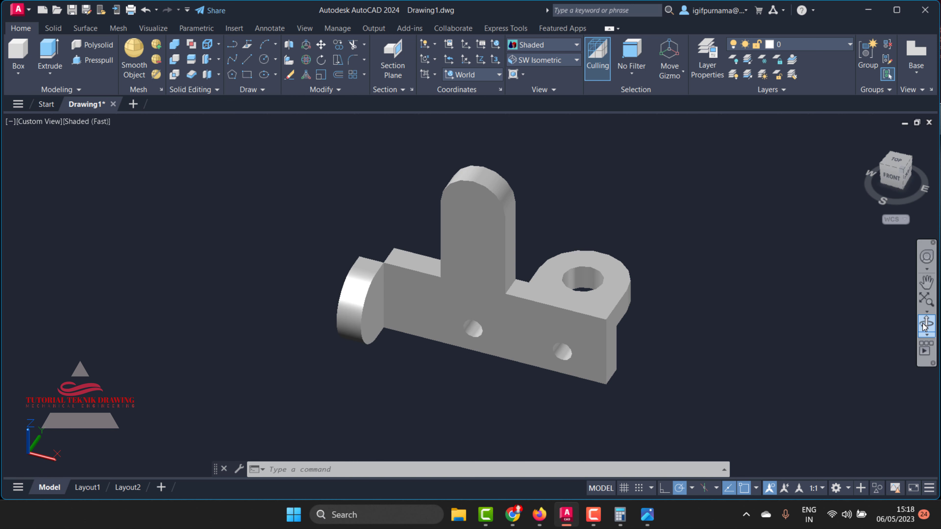
left_click(924, 326)
mouse_move(415, 334)
left_mouse_down()
mouse_move(489, 256)
mouse_move(460, 369)
mouse_move(382, 410)
mouse_move(385, 329)
left_mouse_up()
scroll(346, 284, "up", 2)
scroll(346, 283, "up", 1)
right_click(346, 283)
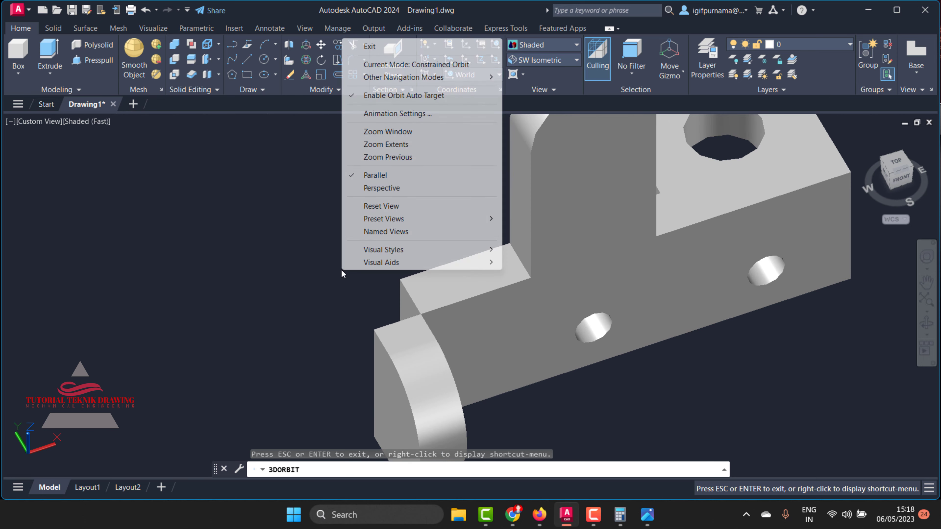
left_click(367, 44)
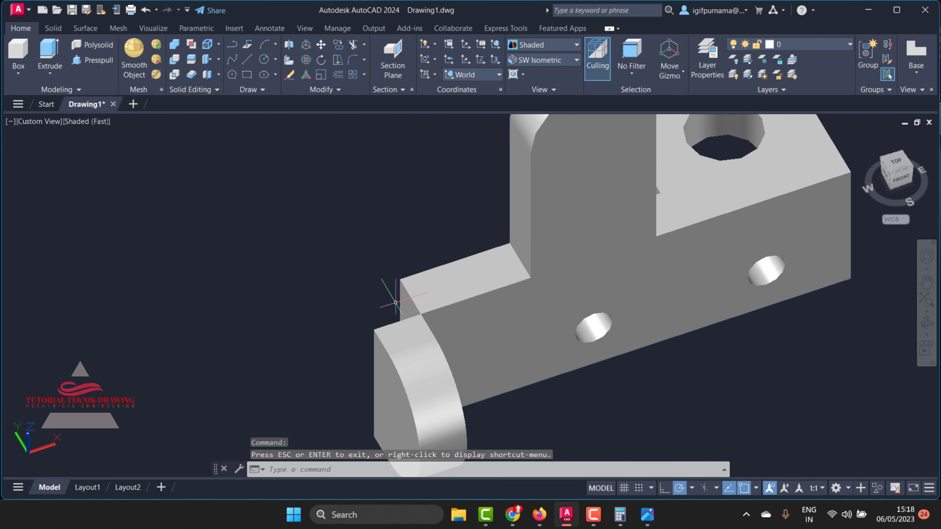
left_click(647, 515)
scroll(574, 311, "up", 1)
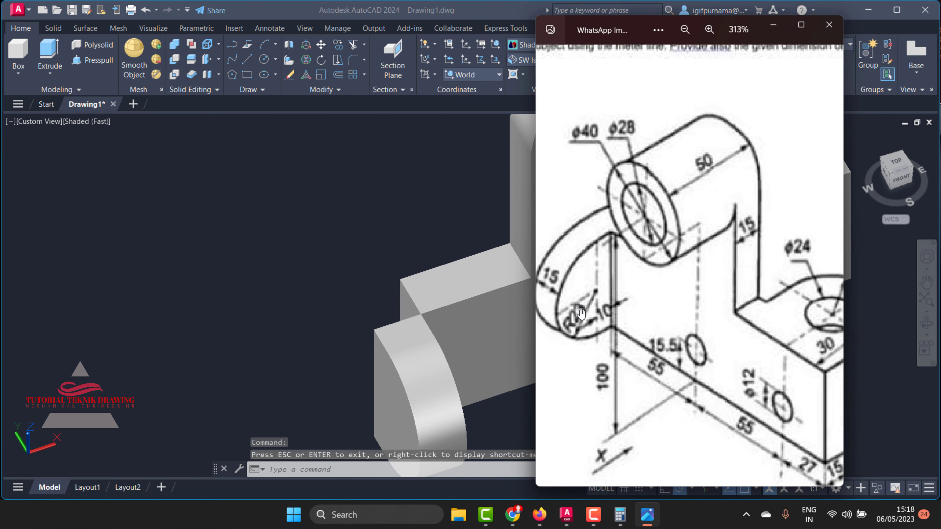
scroll(603, 328, "up", 1)
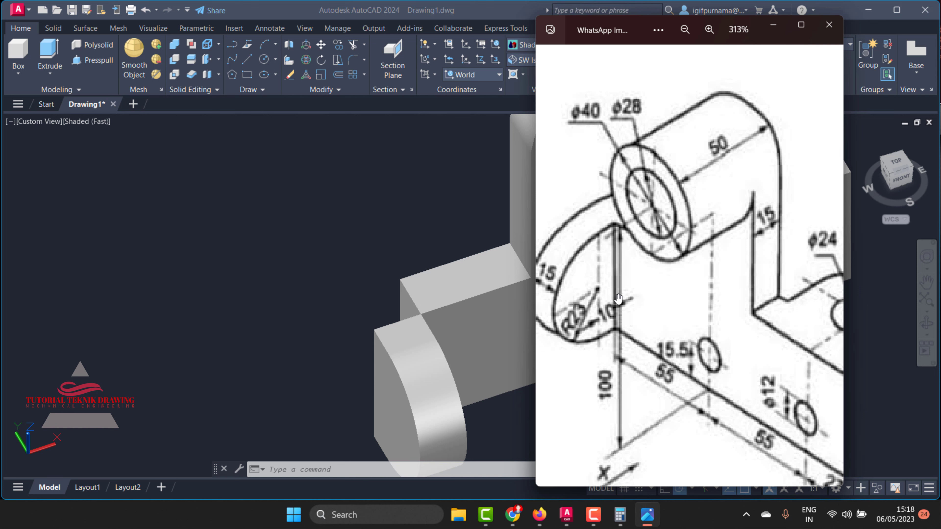
scroll(617, 336, "up", 1)
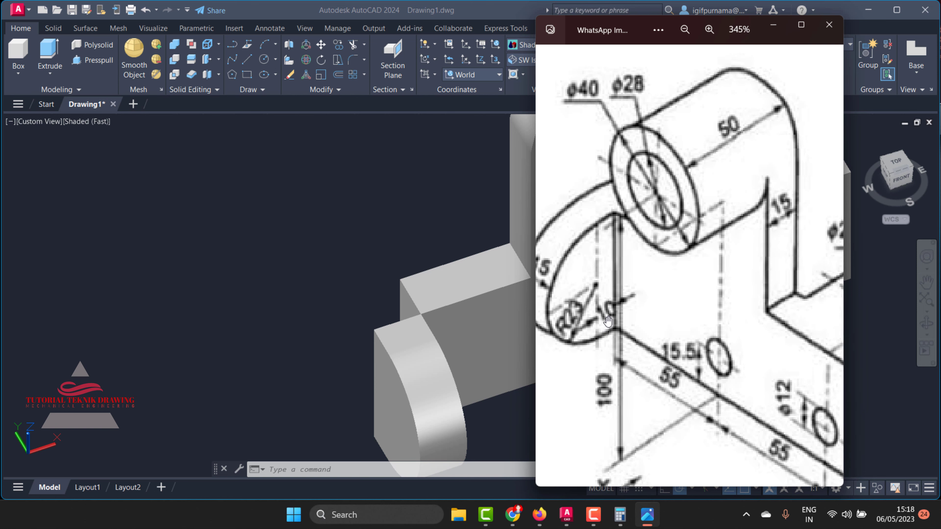
left_click(411, 281)
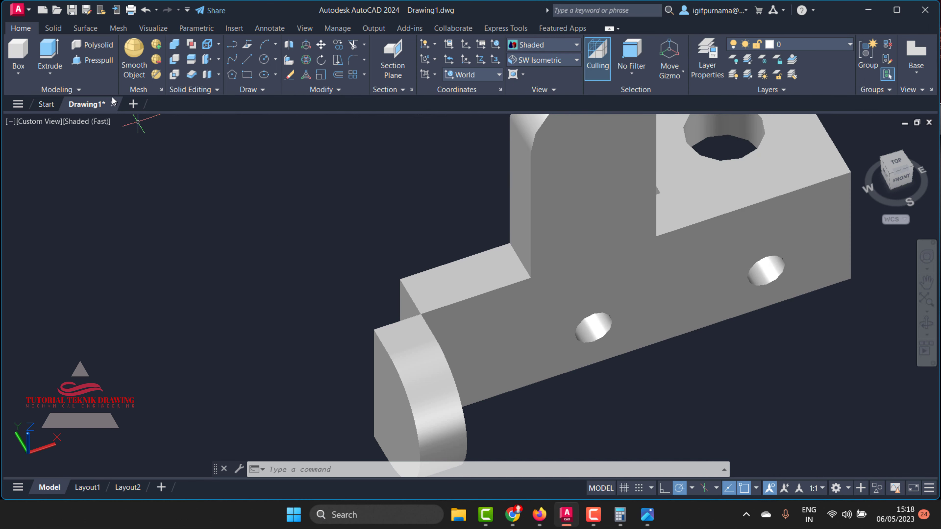
Step: Presspull the base plate's end face out to the rounded lug, then orbit to verify
left_click(98, 62)
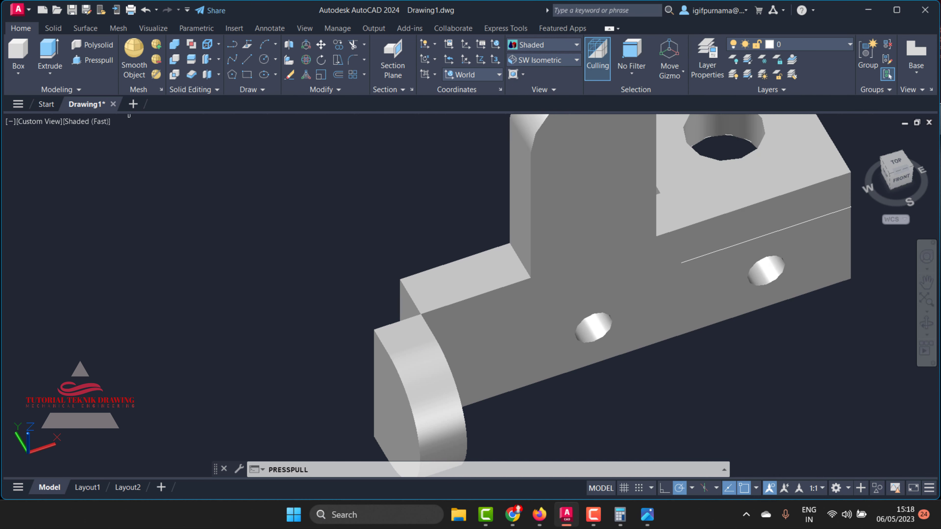
left_click(398, 307)
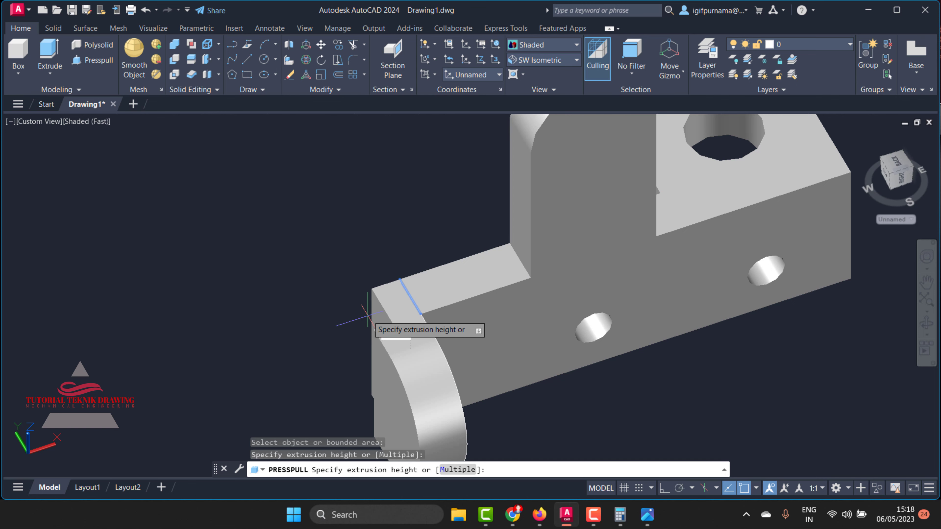
left_click(374, 330)
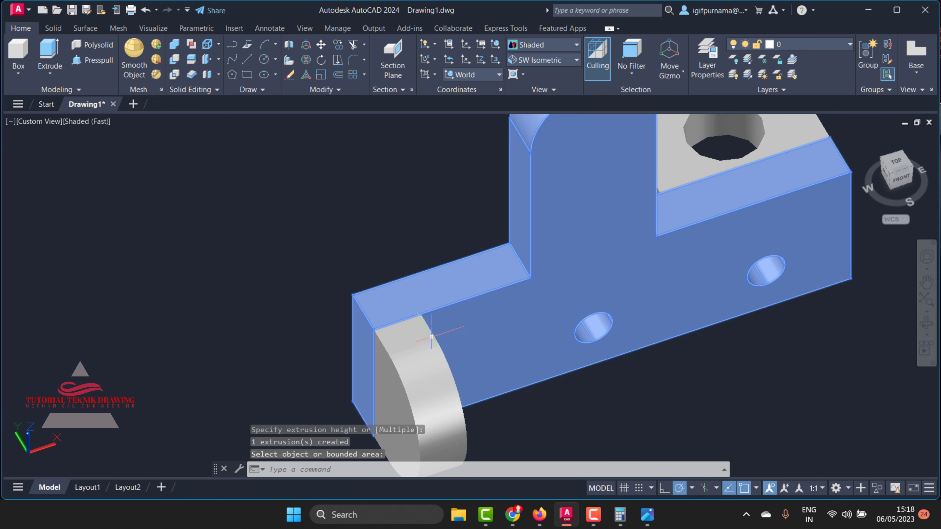
left_click(926, 322)
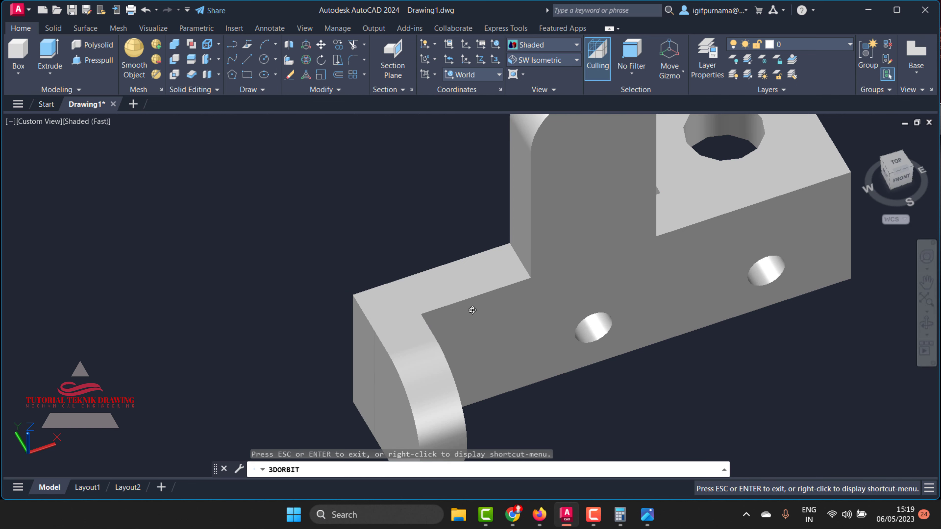
mouse_move(556, 319)
left_mouse_down()
mouse_move(397, 319)
mouse_move(403, 267)
left_mouse_up()
scroll(393, 330, "down", 2)
scroll(408, 336, "down", 2)
scroll(403, 267, "up", 3)
right_click(419, 231)
left_click(448, 244)
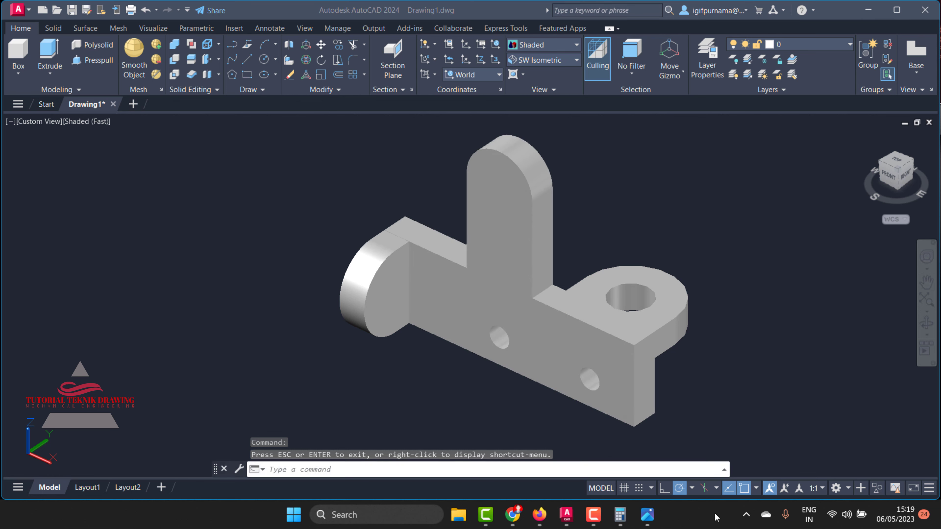
Step: Check the reference drawing and calculate 28 ÷ 2 = 14 on the calculator
left_click(647, 515)
scroll(673, 214, "down", 2)
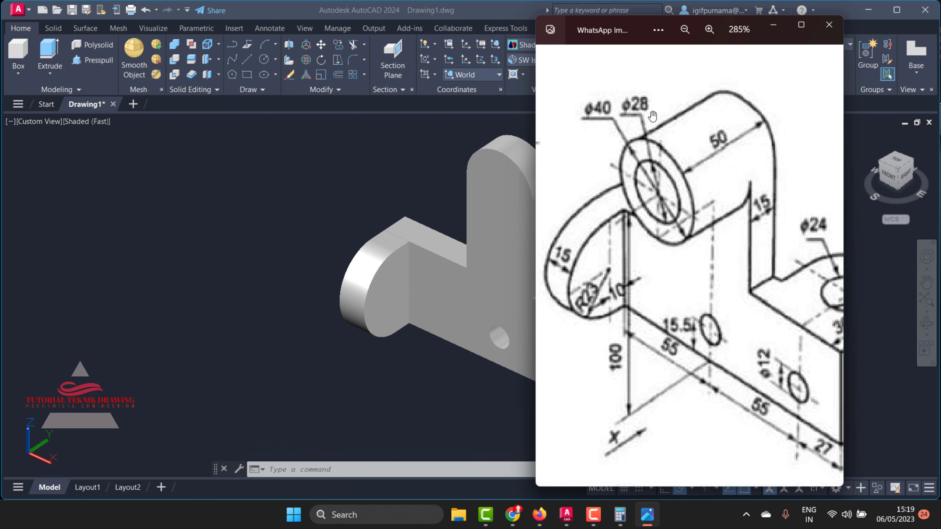
left_click(381, 175)
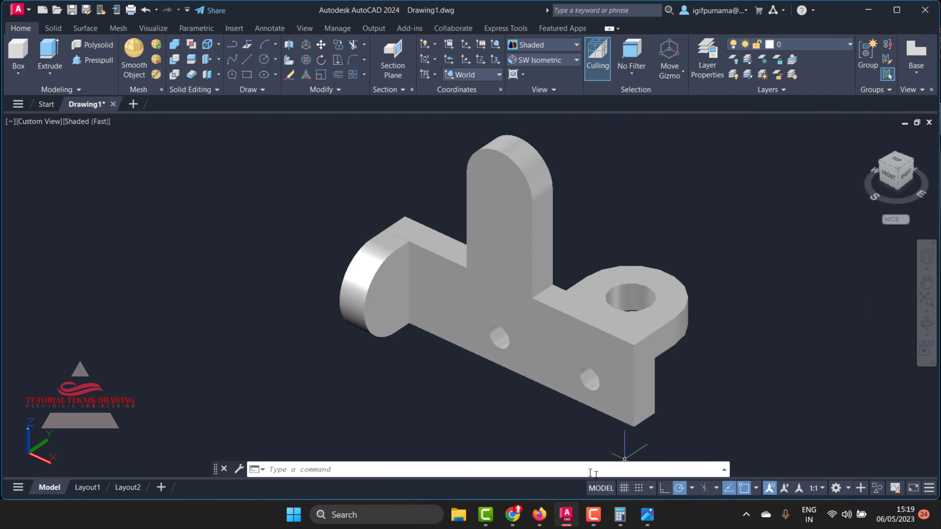
left_click(620, 514)
left_click(389, 247)
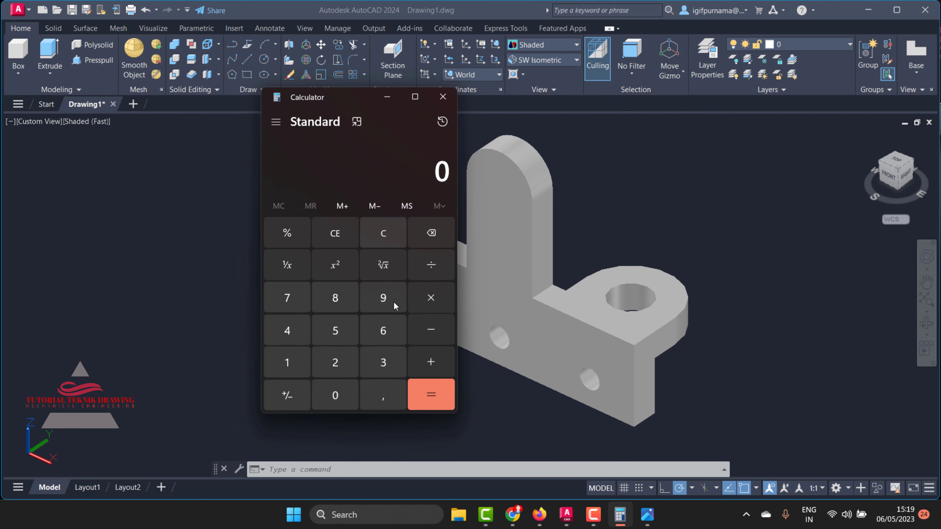
left_click(336, 362)
left_click(335, 298)
left_click(425, 276)
left_click(335, 362)
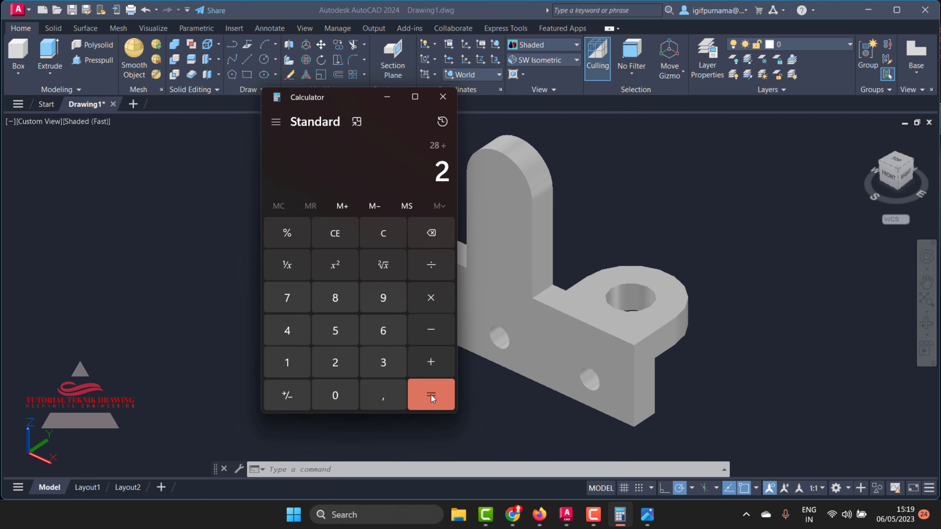
left_click(431, 394)
left_click(391, 98)
scroll(501, 154, "down", 3)
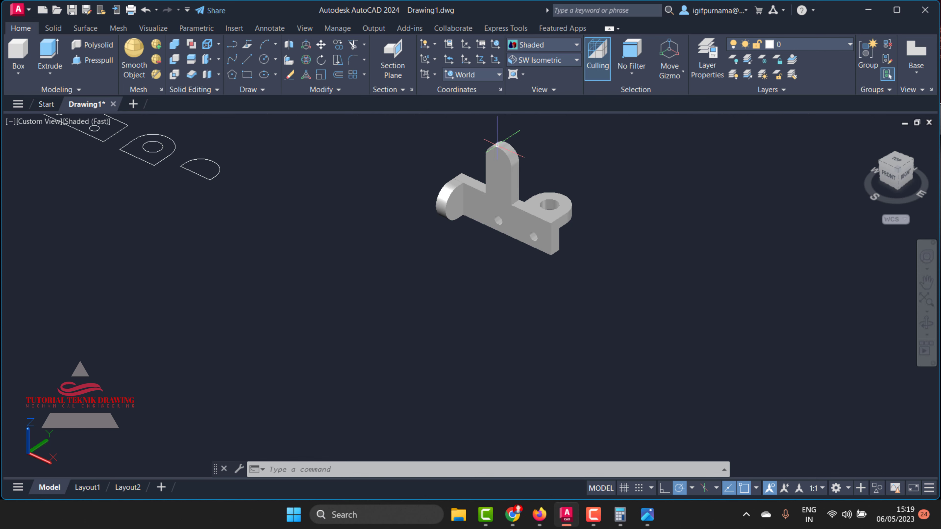
scroll(500, 154, "up", 2)
scroll(496, 144, "up", 3)
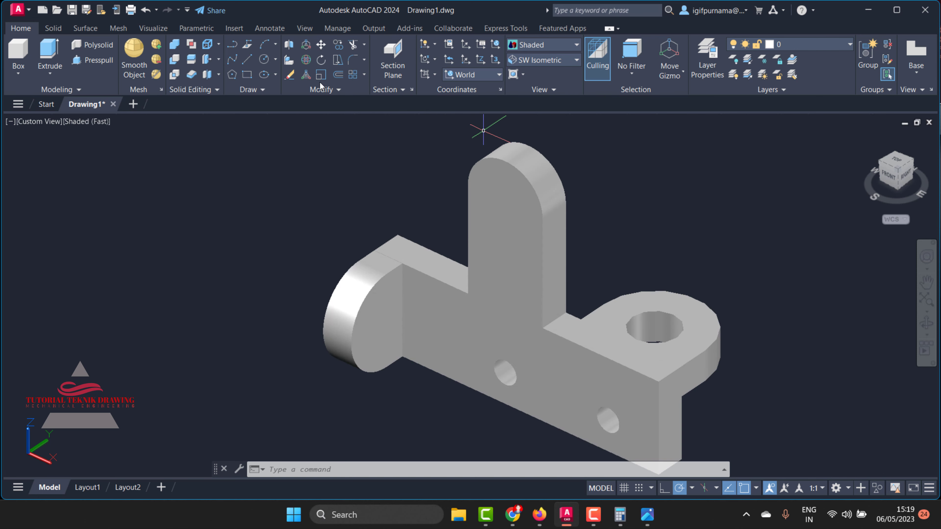
Step: Draw a circle on the upright's top and select it for presspull
left_click(263, 59)
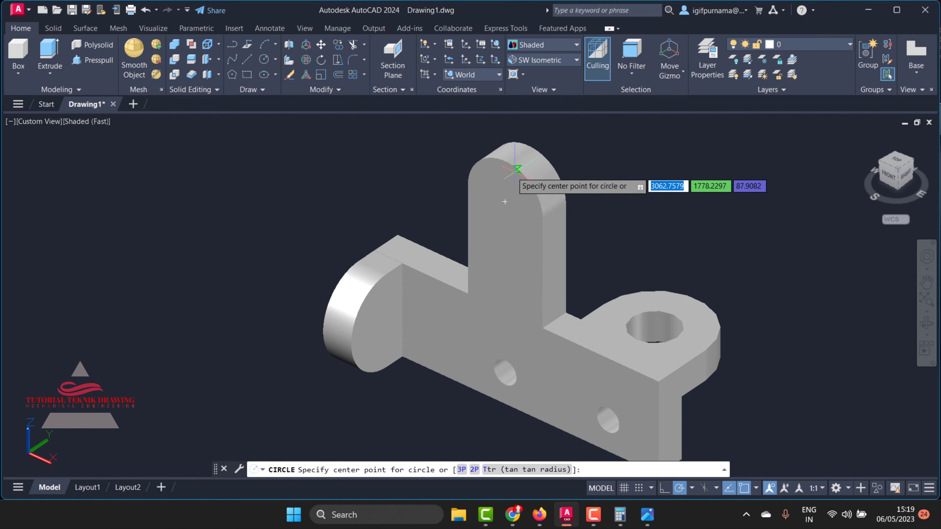
left_click(504, 200)
type("20")
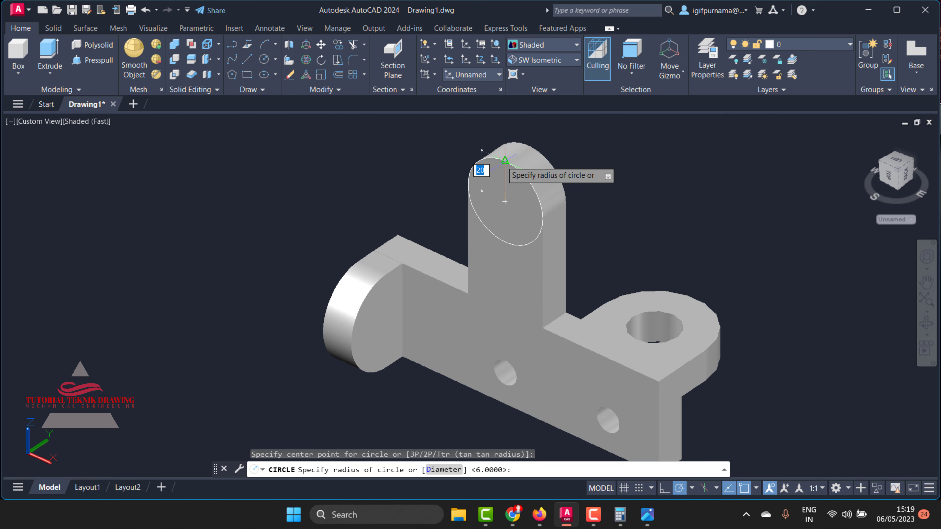
left_click(479, 164)
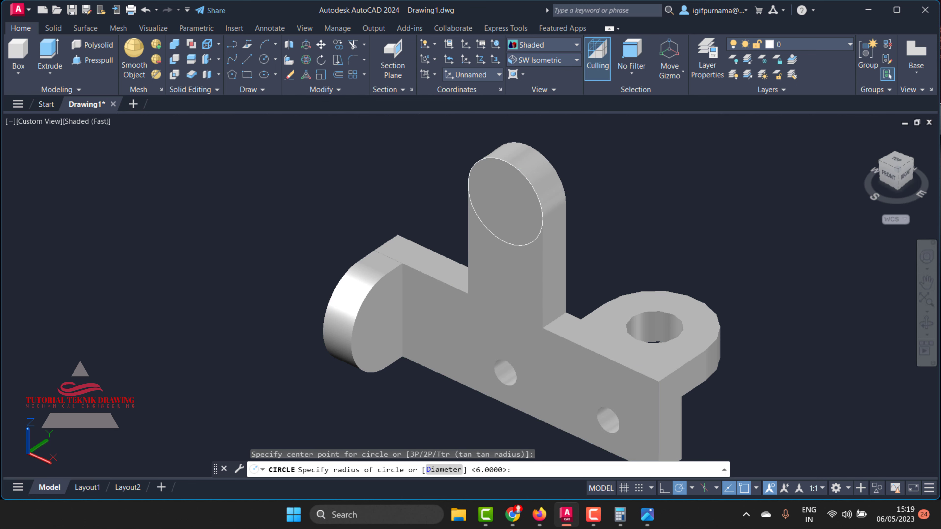
left_click(91, 62)
left_click(498, 195)
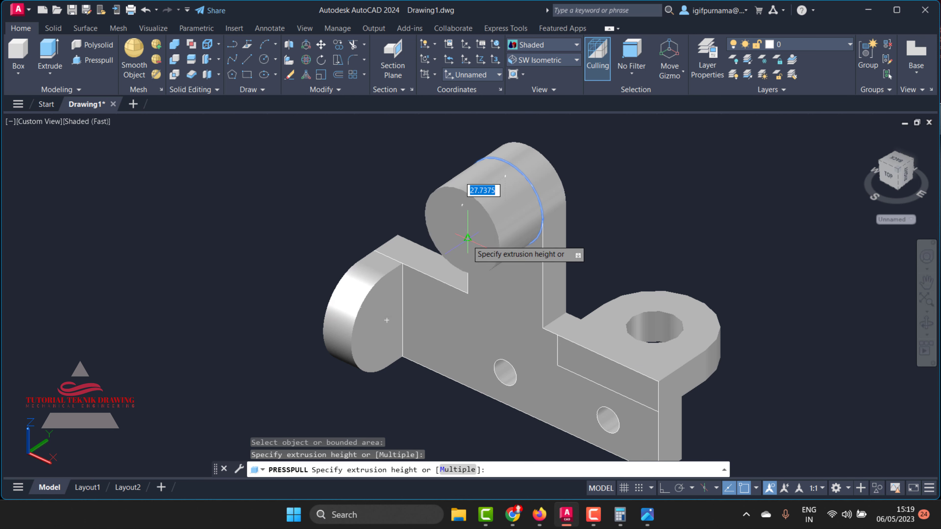
Step: Work out the boss height 50 − 15 = 35 from the reference drawing
left_click(645, 519)
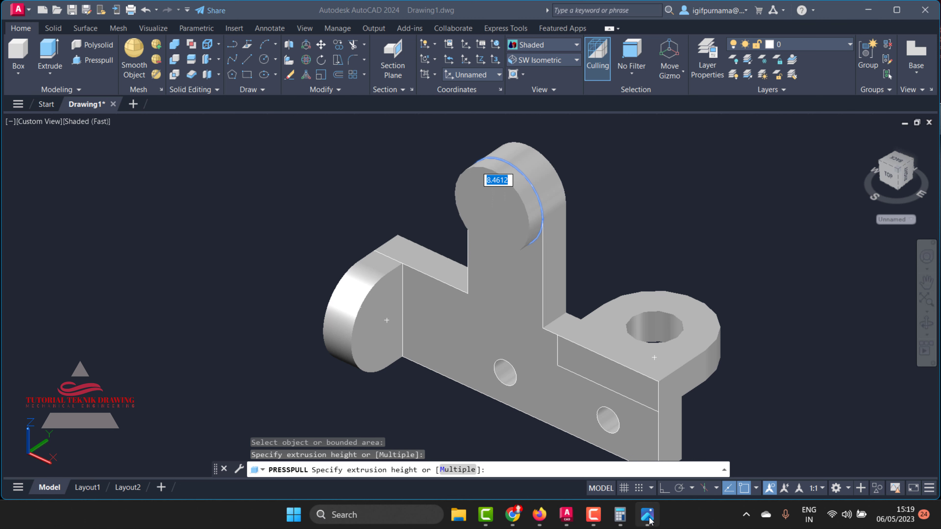
left_click(647, 514)
scroll(681, 204, "down", 1)
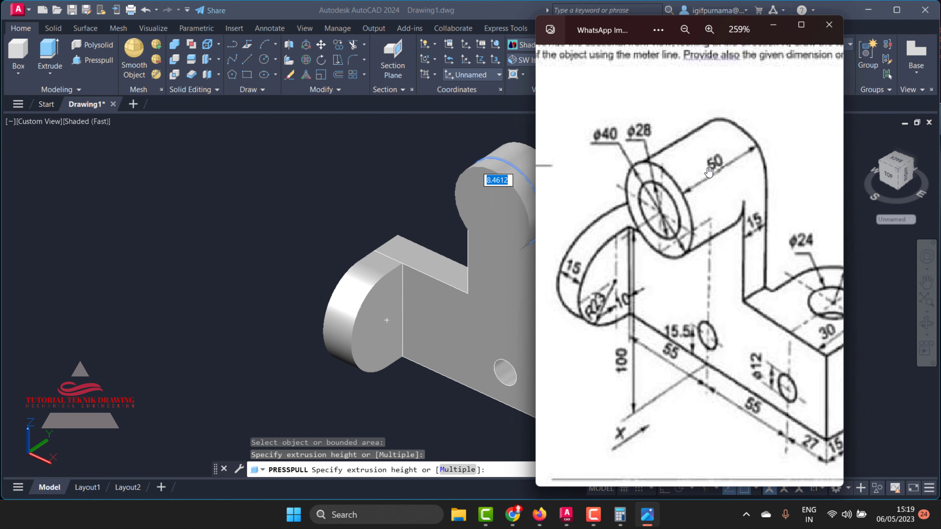
left_click(620, 514)
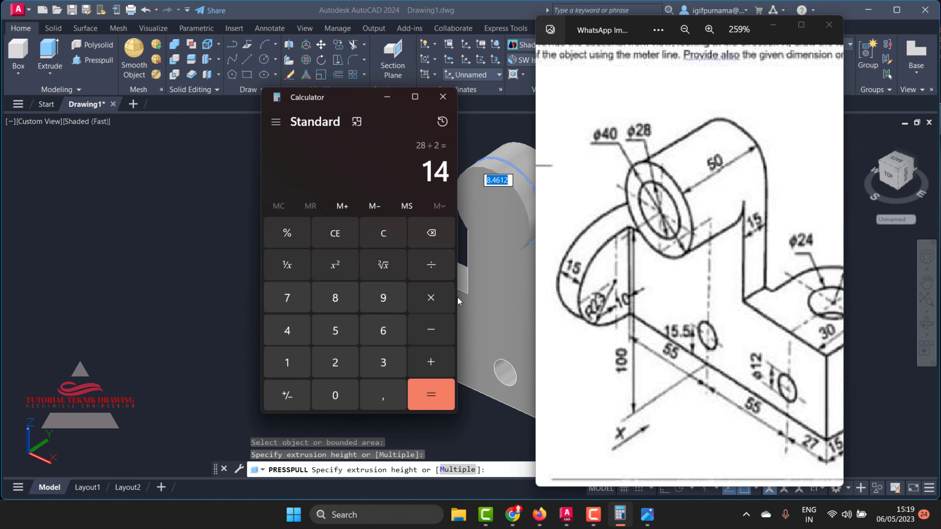
left_click(397, 233)
left_click(296, 367)
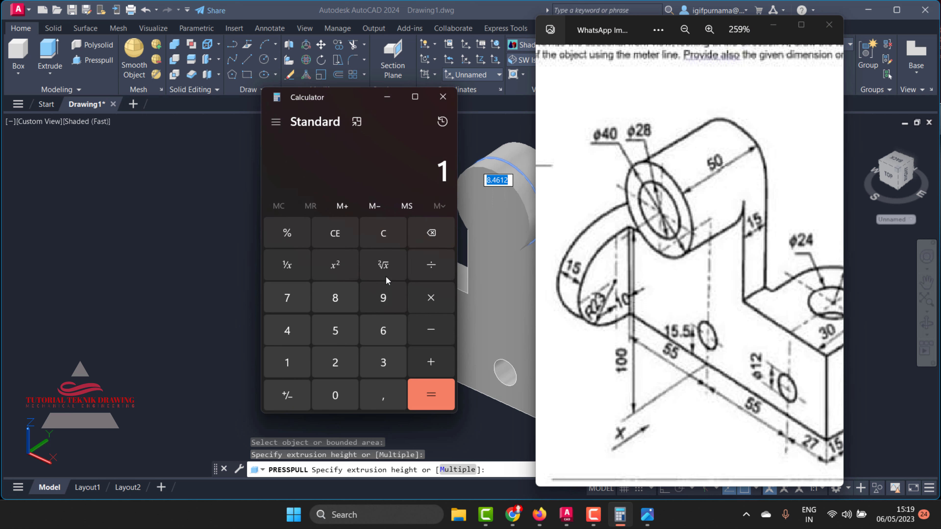
left_click(382, 240)
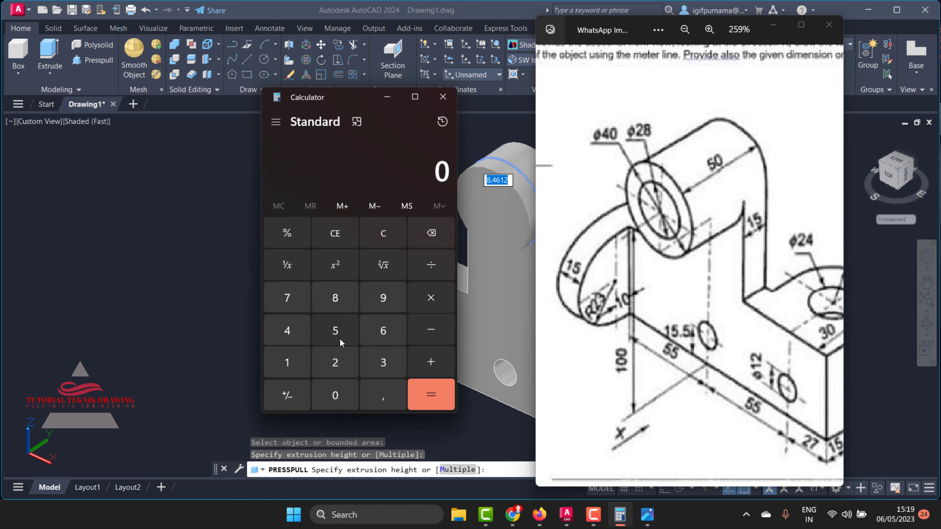
left_click(335, 330)
left_click(335, 395)
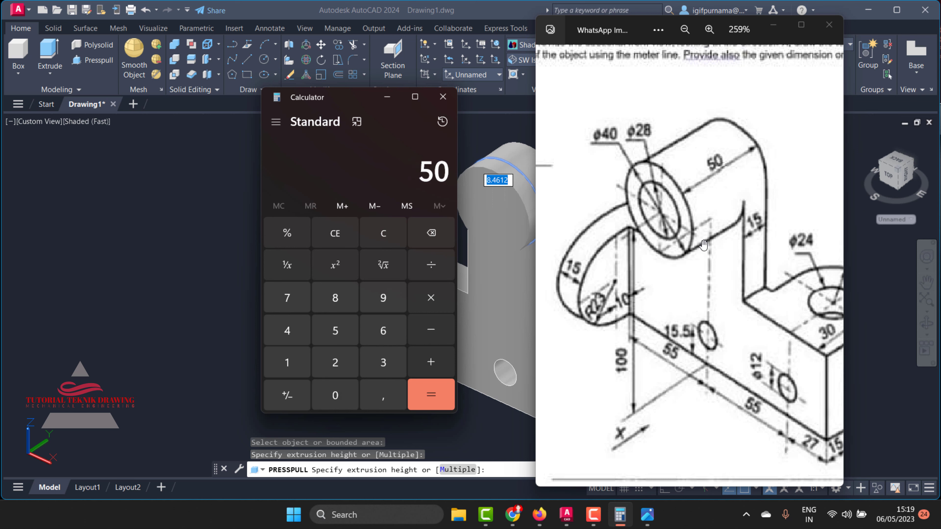
left_click(430, 333)
left_click(292, 365)
left_click(335, 330)
left_click(429, 394)
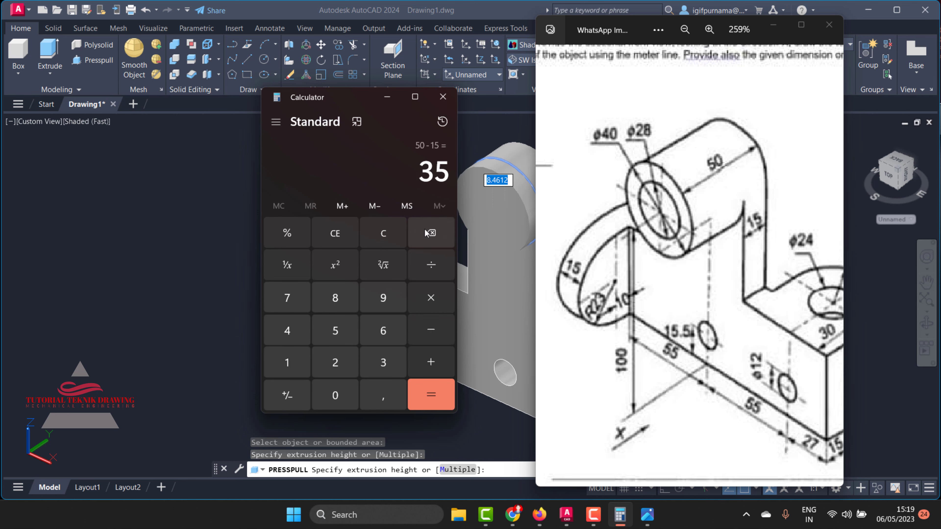
Step: Pull the circle out 35 units to form the boss
left_click(773, 24)
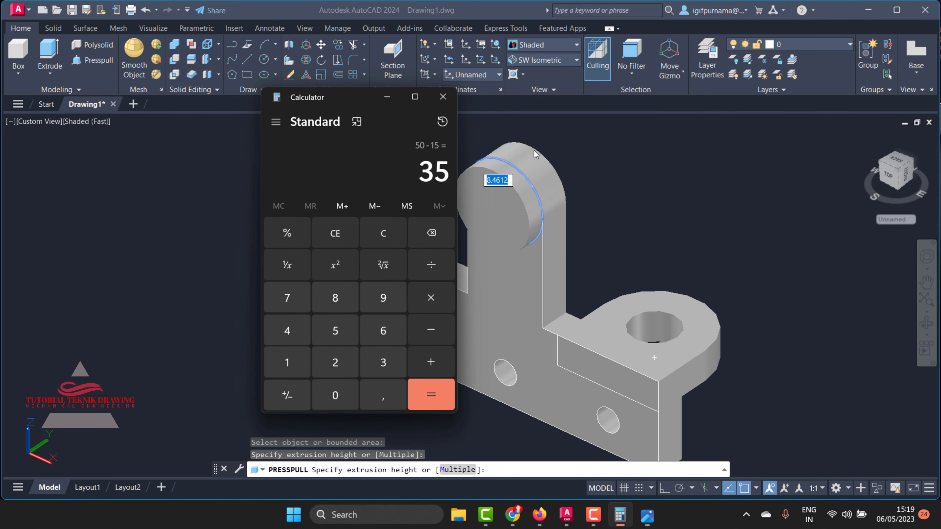
left_click(387, 96)
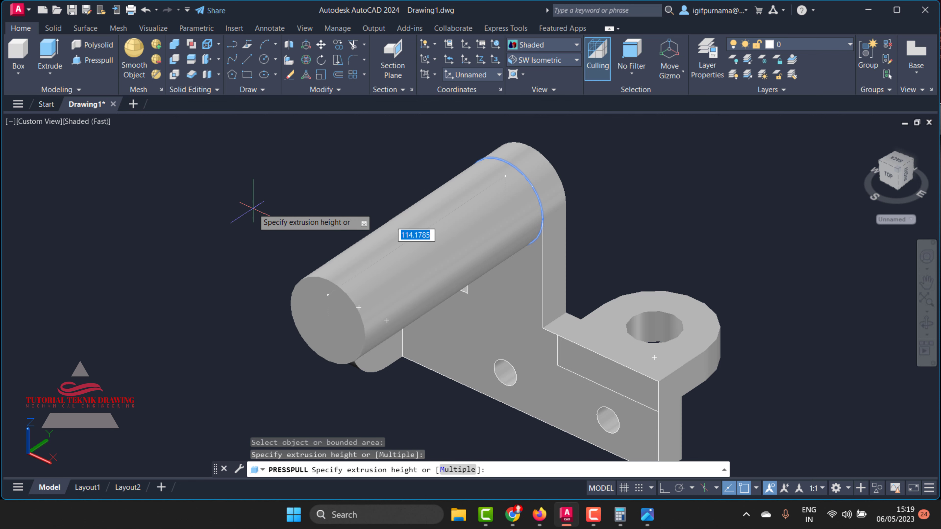
type("35")
key("Return")
key("Return")
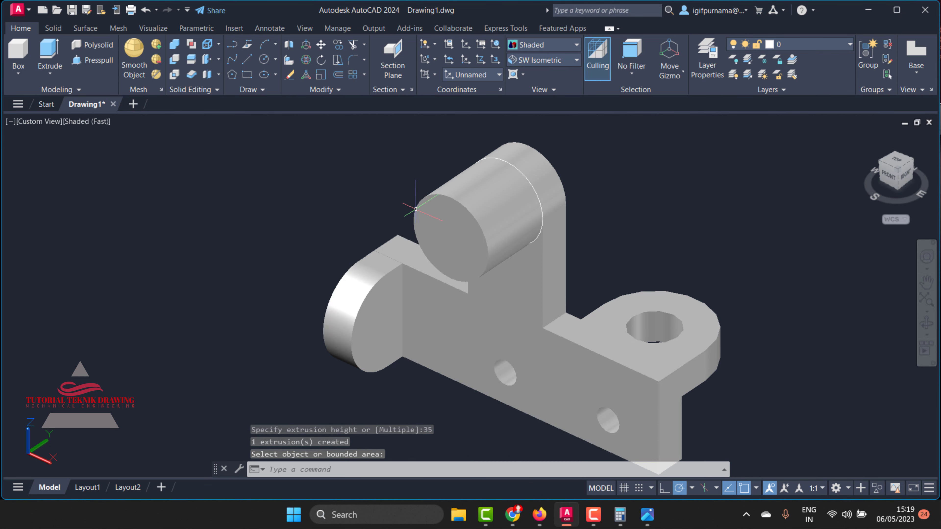
Step: Draw a radius 14 circle on the cylinder end and presspull it through as a bore
left_click(265, 61)
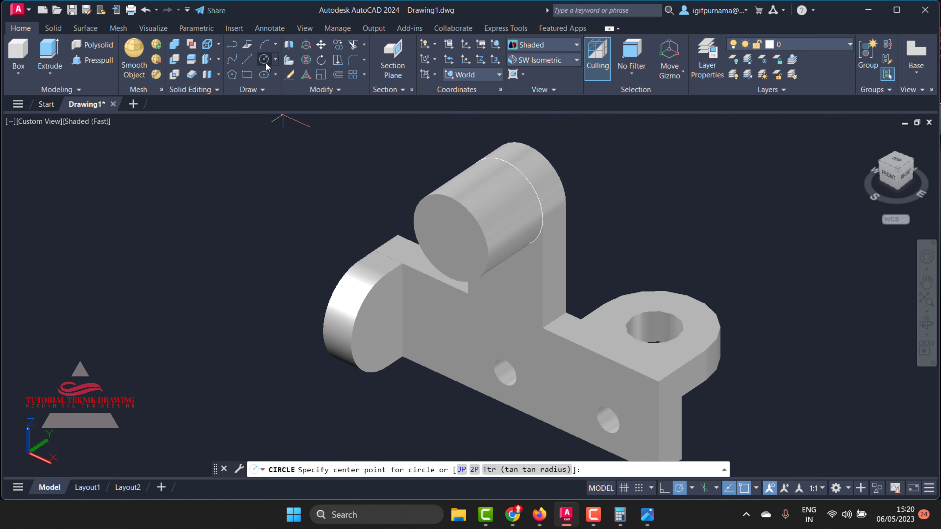
left_click(451, 236)
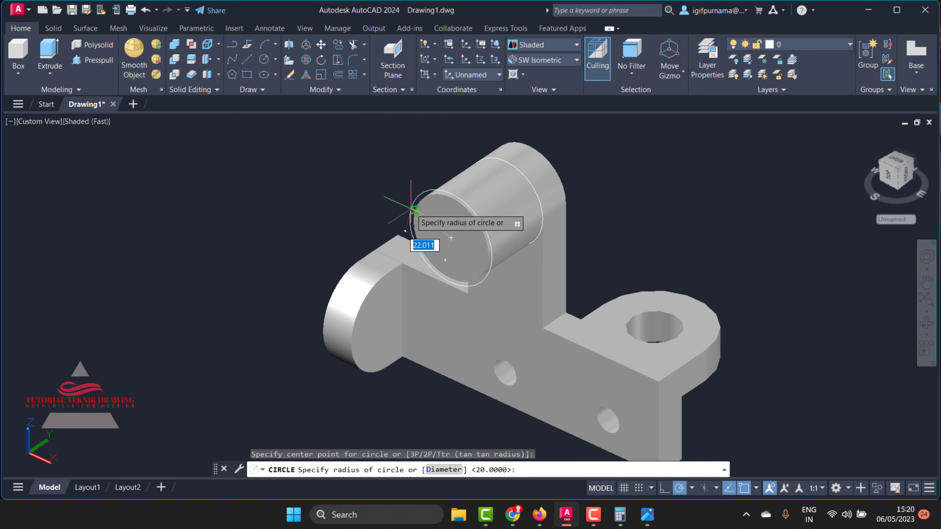
type("14")
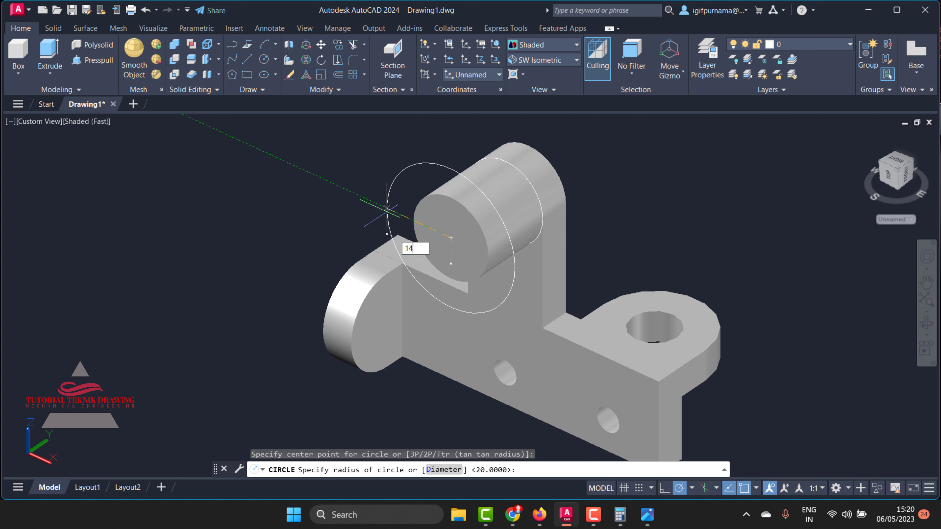
key("Return")
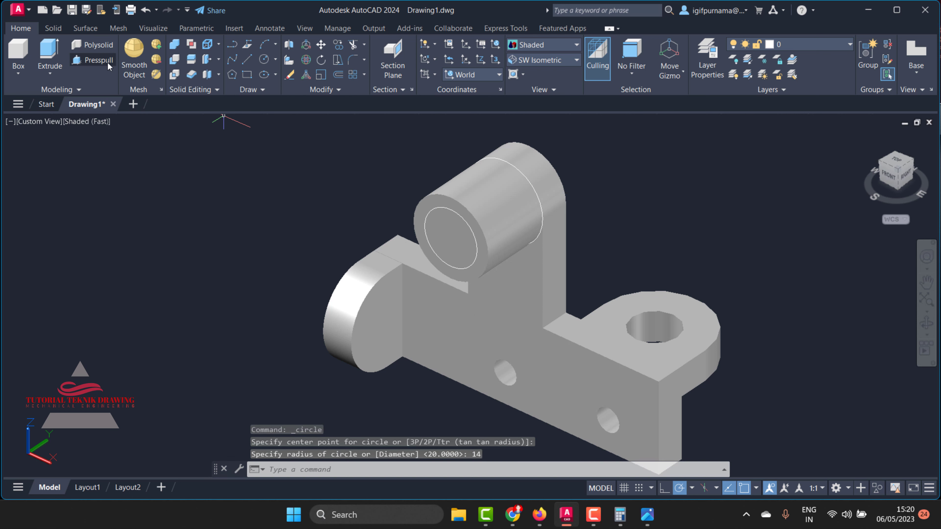
left_click(108, 62)
left_click(445, 229)
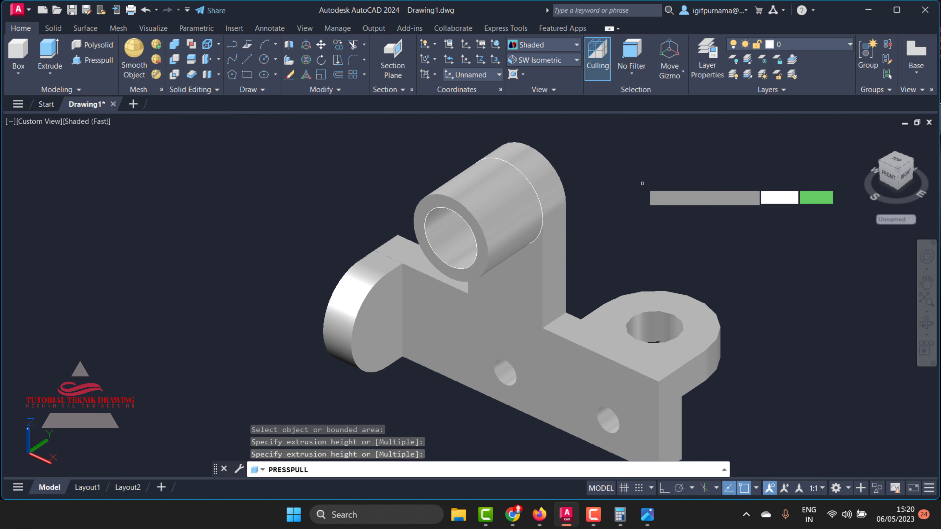
left_click(642, 183)
key("Return")
Step: Union the five bracket parts into a single solid
left_click(321, 45)
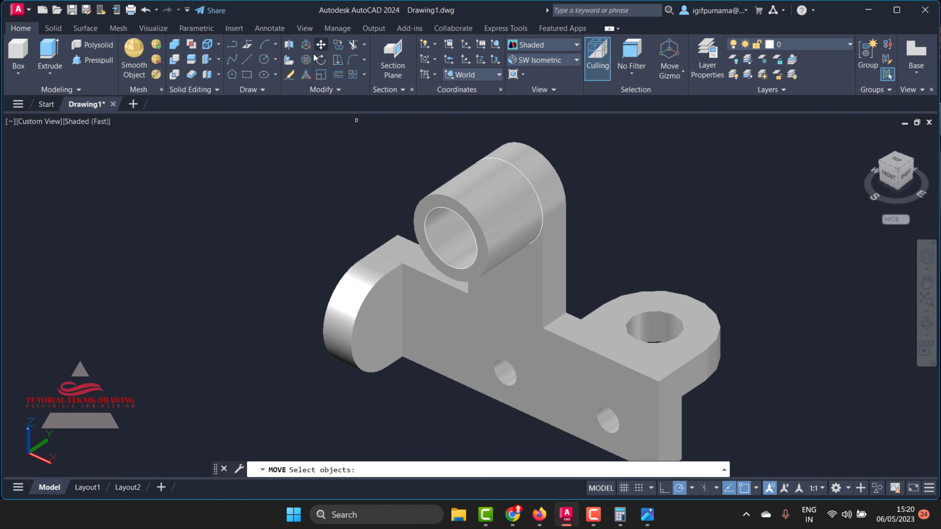
left_click(570, 313)
key("Return")
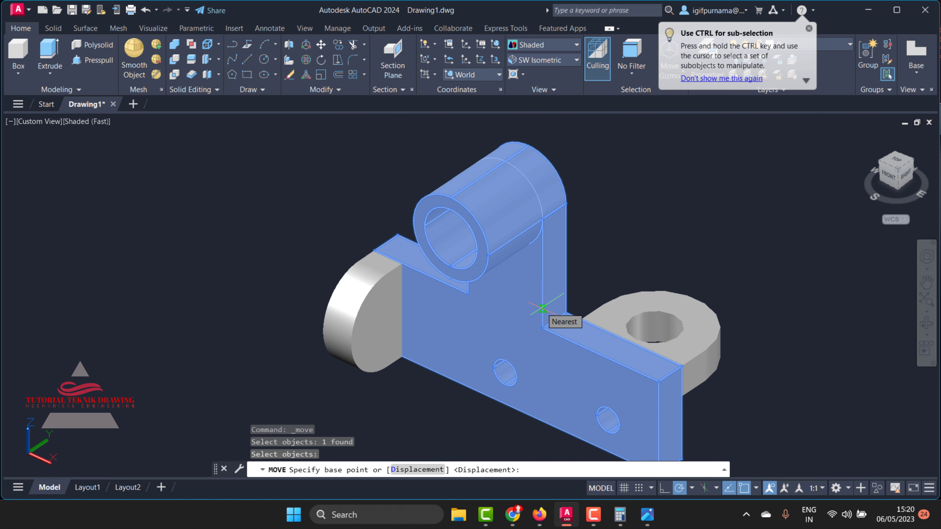
key("Escape")
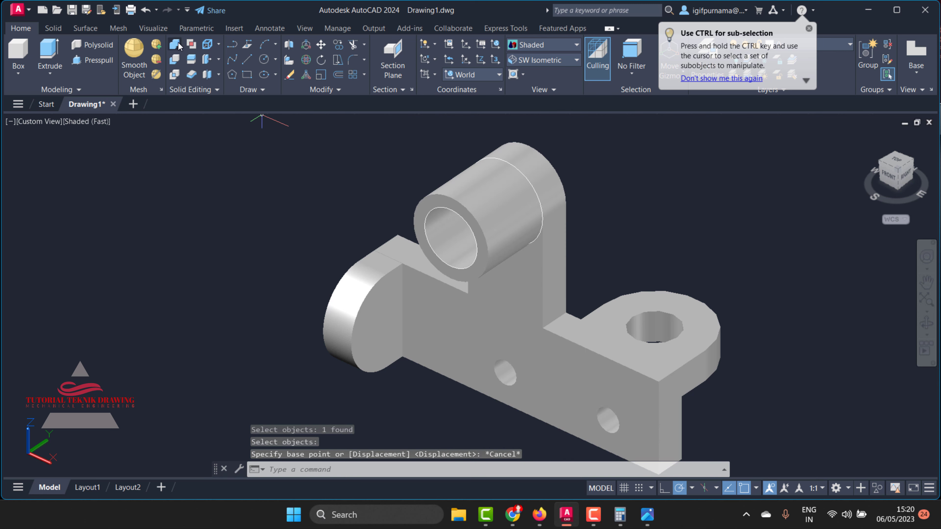
left_click(175, 45)
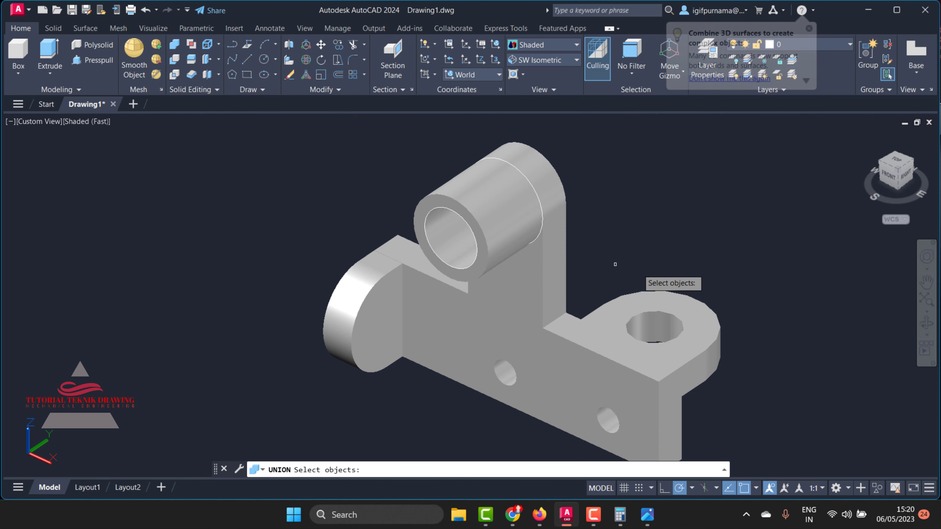
left_click(819, 380)
left_click(349, 208)
key("Return")
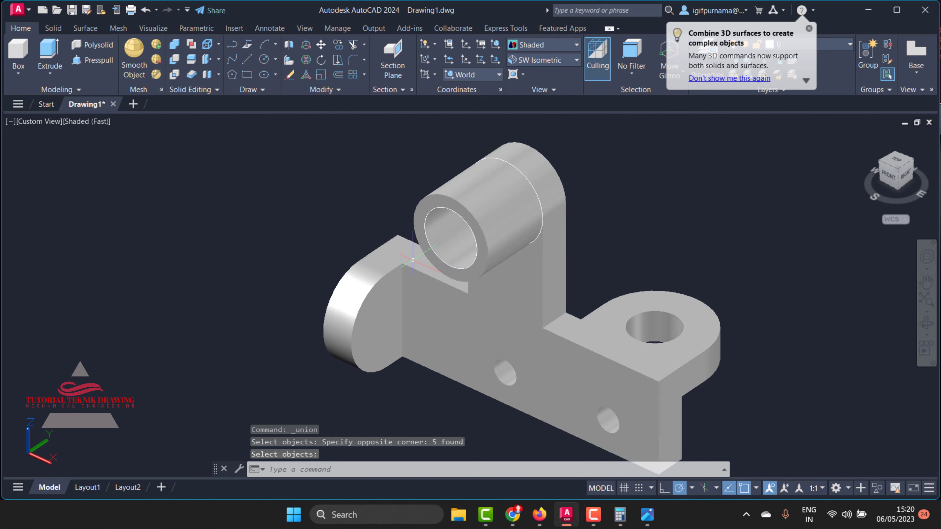
scroll(302, 218, "down", 2)
Step: Move the merged bracket solid clear of the sketch geometry
left_click(320, 44)
left_click(423, 284)
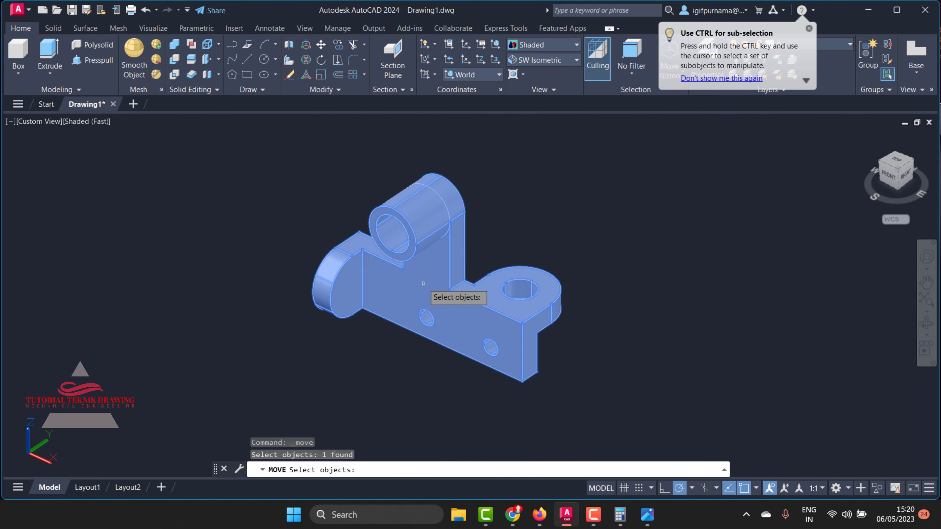
key("Return")
left_click(315, 281)
scroll(276, 278, "down", 4)
left_click(477, 277)
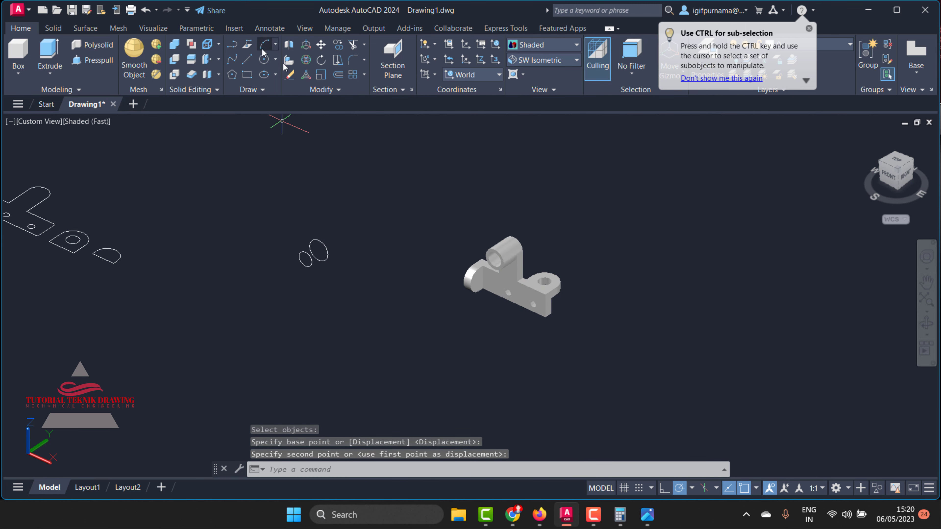
Step: Erase the 21 leftover 2D sketch outlines
left_click(289, 75)
scroll(358, 245, "down", 2)
left_click(352, 280)
left_click(210, 165)
left_click(218, 275)
left_click(57, 154)
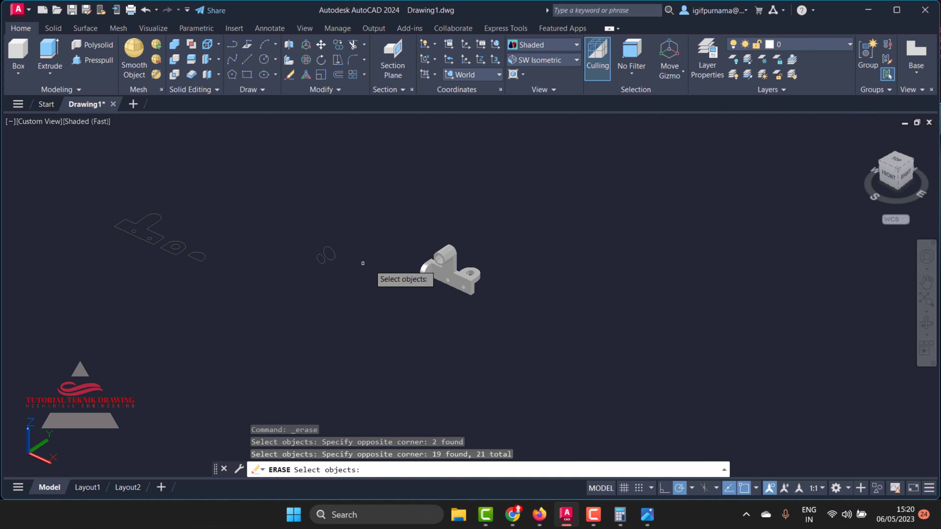
key("Return")
scroll(449, 272, "up", 4)
scroll(449, 272, "up", 4)
Step: Orbit the bracket to a new angle and compare it with the reference drawing
left_click(924, 319)
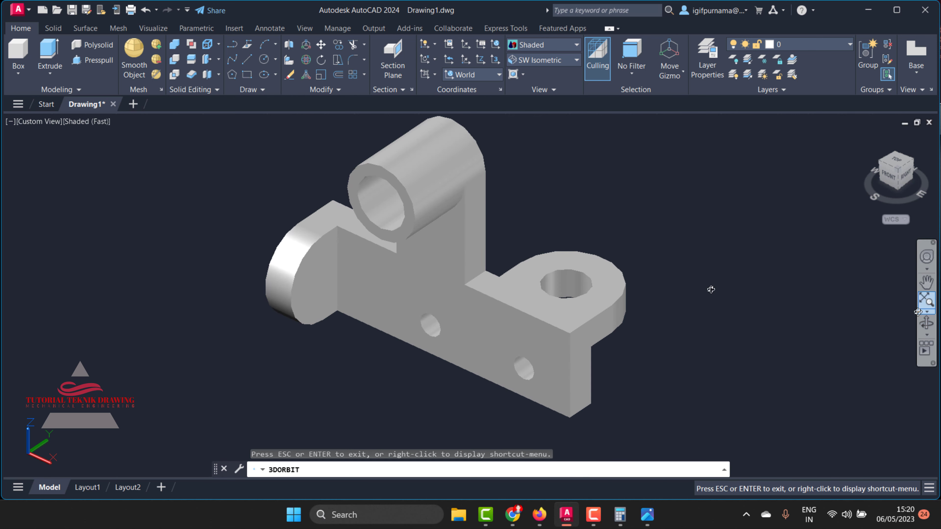
mouse_move(710, 289)
left_mouse_down()
mouse_move(559, 254)
mouse_move(455, 261)
mouse_move(456, 239)
left_mouse_up()
right_click(514, 200)
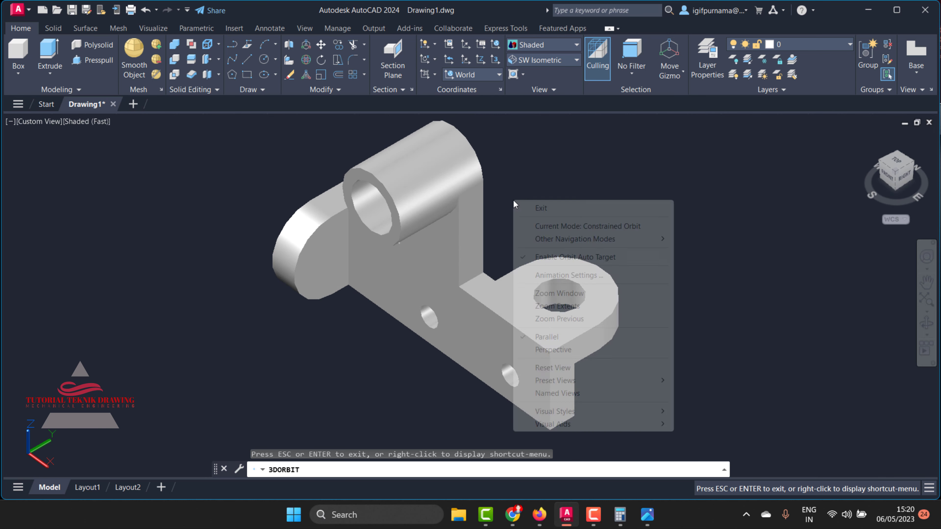
left_click(526, 207)
left_click(655, 511)
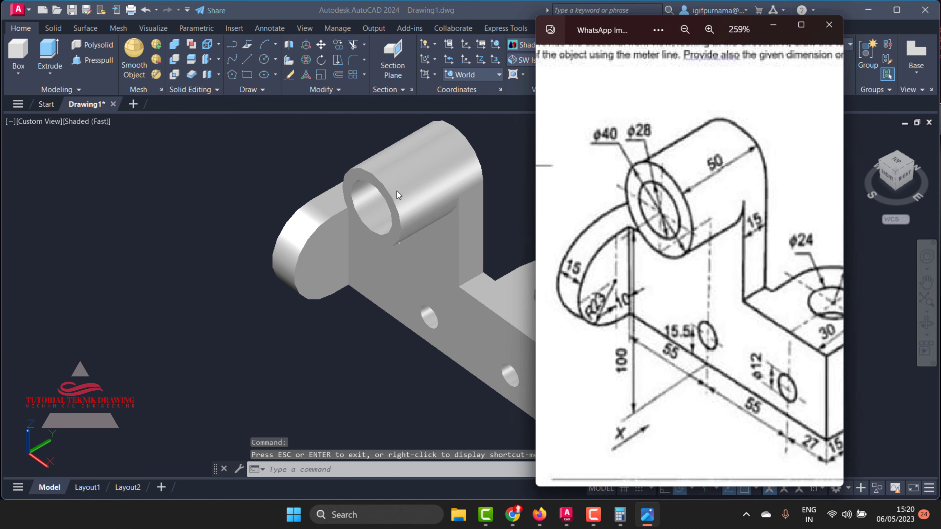
scroll(640, 232, "down", 3)
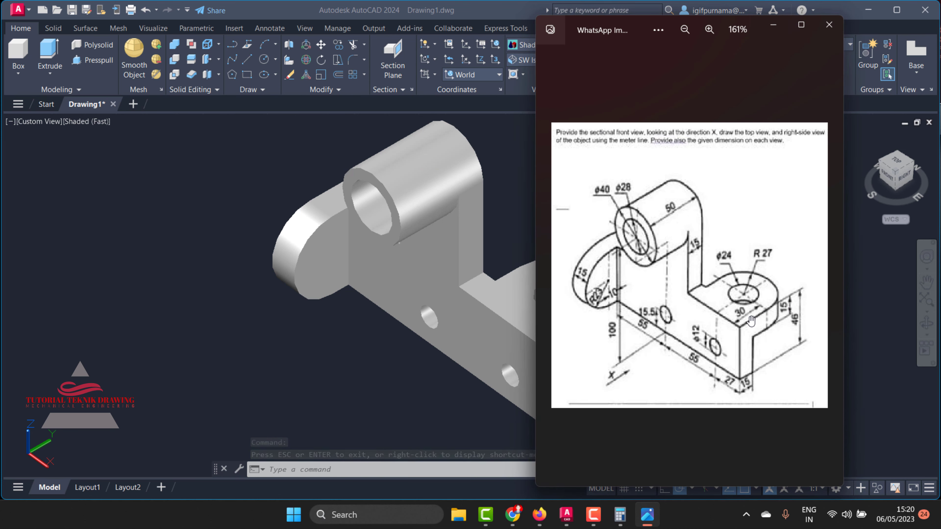
left_click(526, 340)
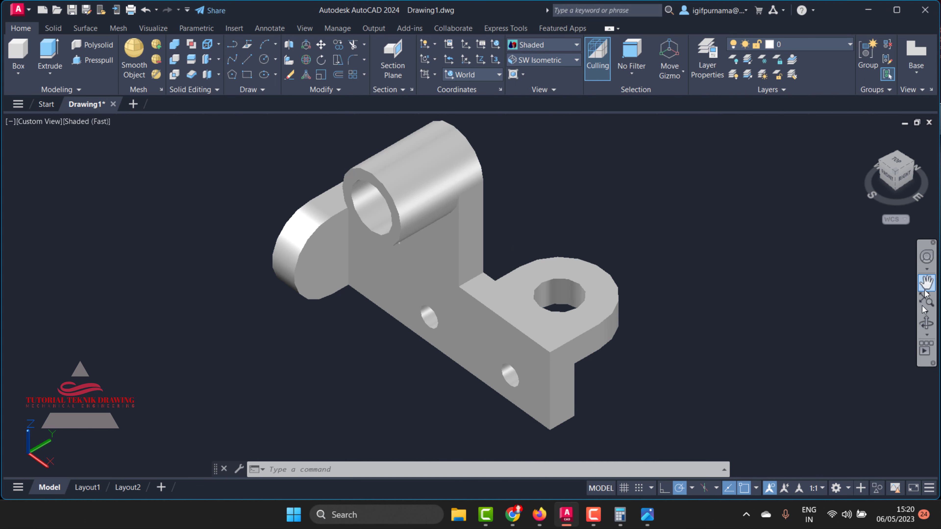
Step: Orbit to a more frontal view and check it against the reference again
left_click(926, 324)
mouse_move(402, 284)
left_mouse_down()
mouse_move(408, 261)
mouse_move(472, 246)
mouse_move(550, 207)
mouse_move(427, 252)
mouse_move(399, 346)
mouse_move(392, 292)
mouse_move(435, 276)
mouse_move(418, 275)
left_mouse_up()
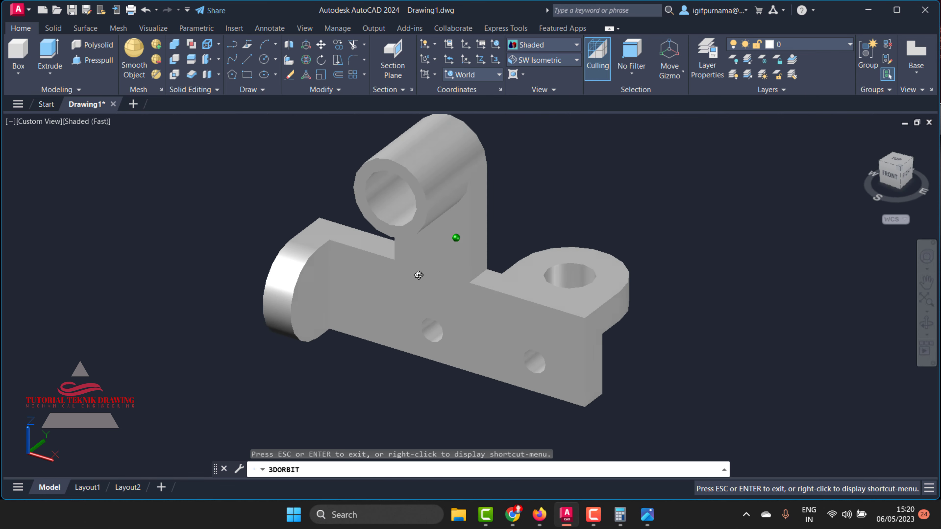
right_click(517, 190)
left_click(546, 197)
scroll(468, 260, "down", 2)
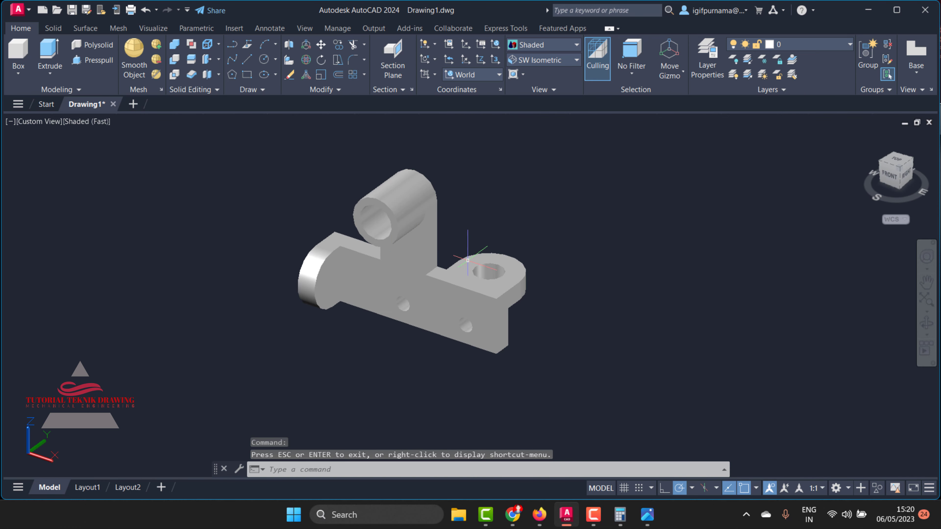
scroll(394, 212, "up", 2)
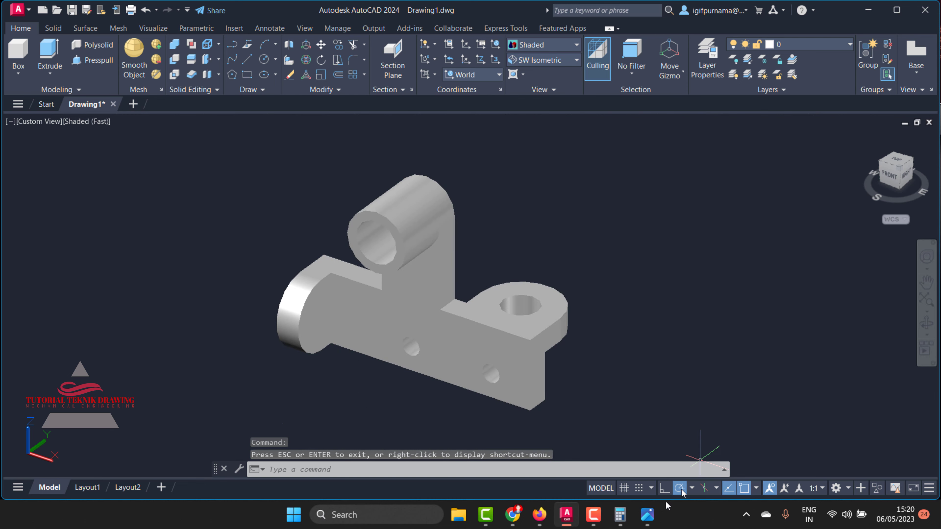
left_click(647, 514)
scroll(640, 258, "up", 1)
scroll(640, 258, "up", 2)
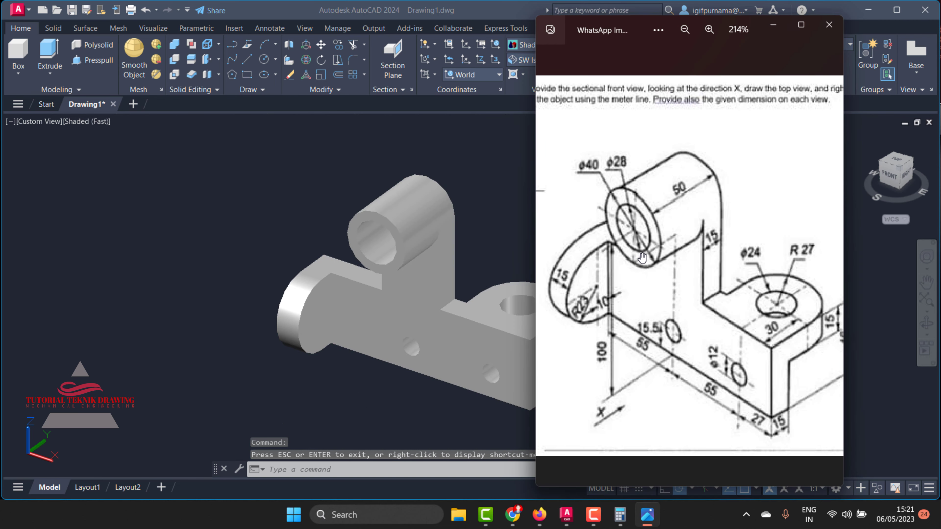
left_click(492, 233)
Step: Tilt the bracket to a lower front view and compare with the reference drawing
left_click(926, 323)
left_click_drag(430, 273, 488, 336)
left_click_drag(499, 336, 492, 340)
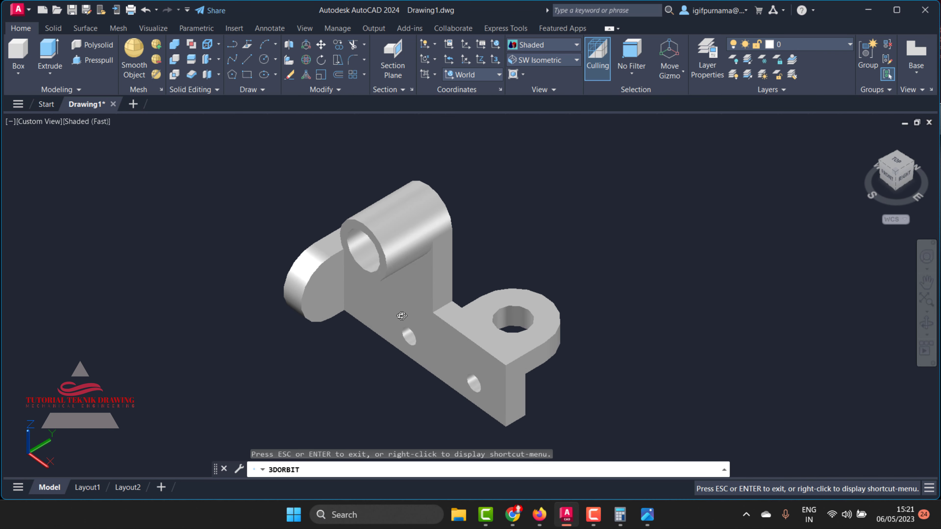
scroll(389, 314, "up", 1)
left_click_drag(406, 330, 439, 265)
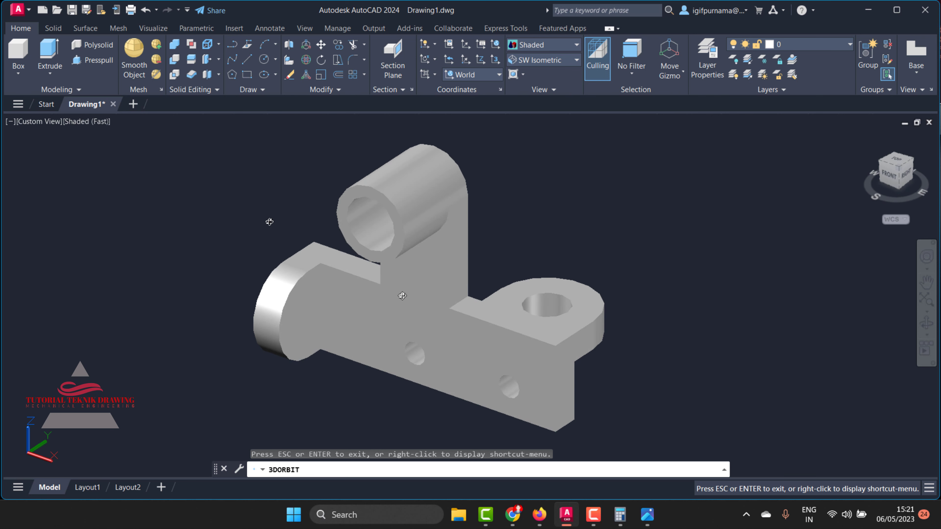
left_click(648, 514)
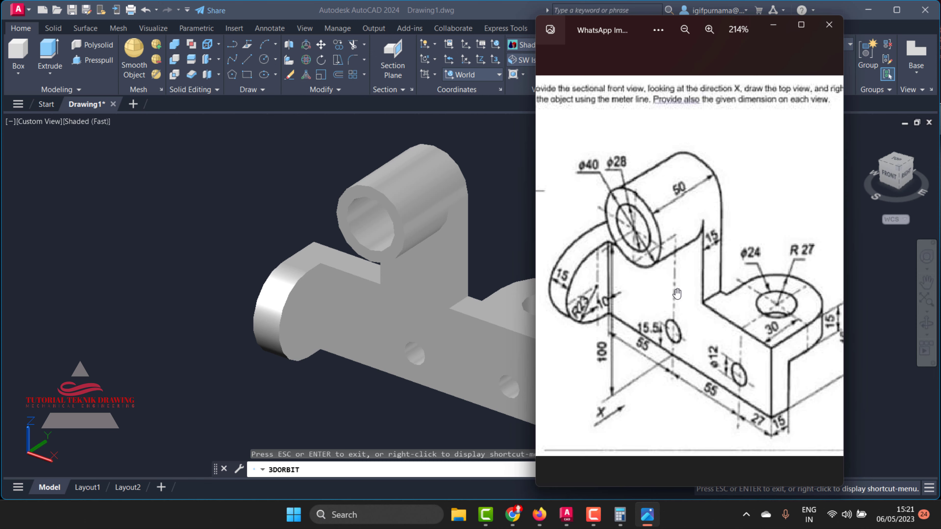
scroll(677, 294, "down", 2)
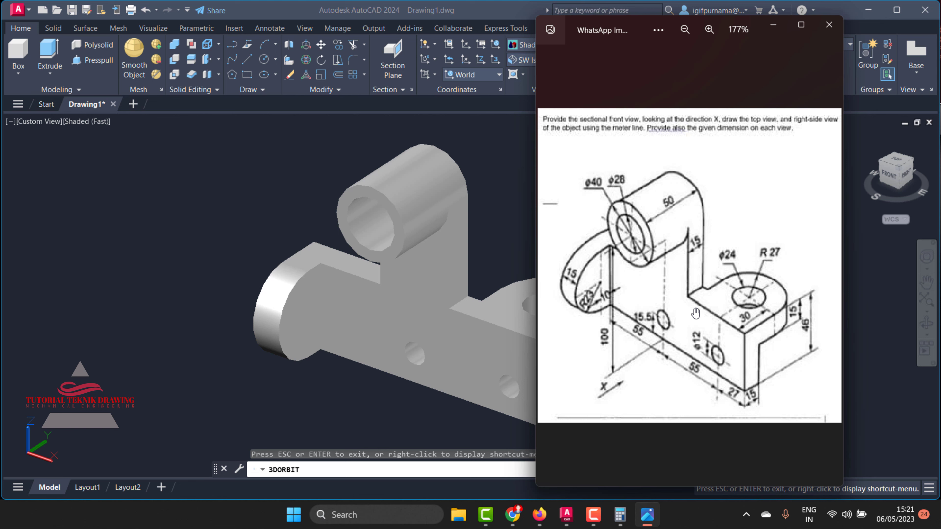
Step: Settle on a front-like view, recheck the reference, and bring AutoCAD forward
left_click(507, 251)
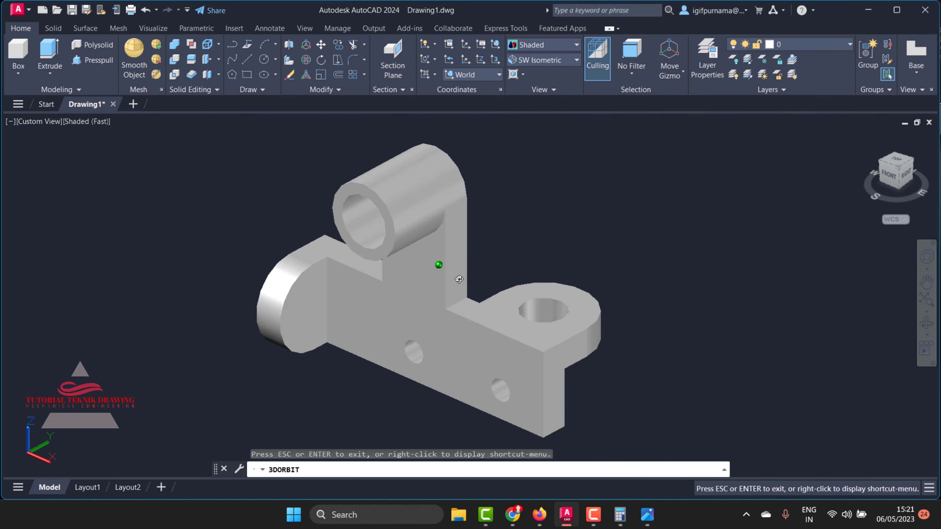
mouse_move(492, 272)
left_mouse_down()
mouse_move(512, 282)
mouse_move(564, 227)
mouse_move(492, 267)
mouse_move(458, 256)
mouse_move(493, 261)
left_mouse_up()
right_click(505, 244)
left_click(529, 251)
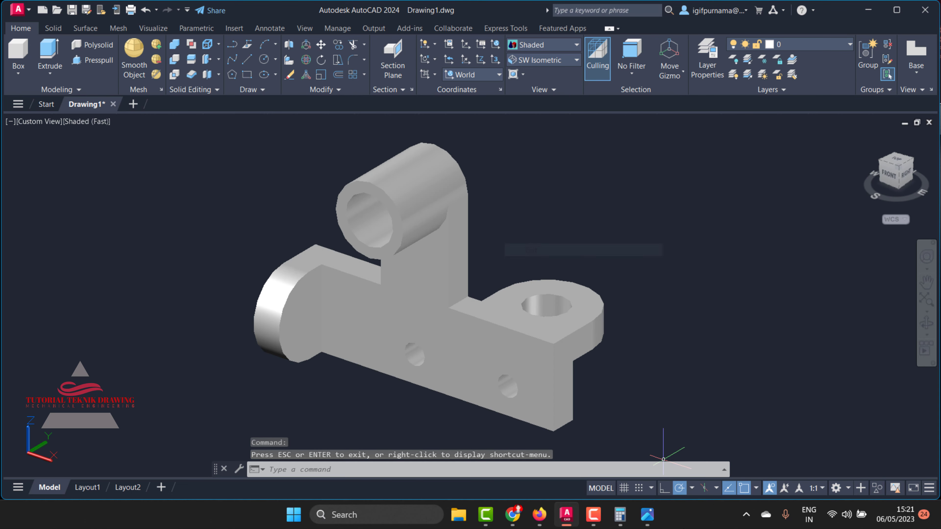
left_click(648, 516)
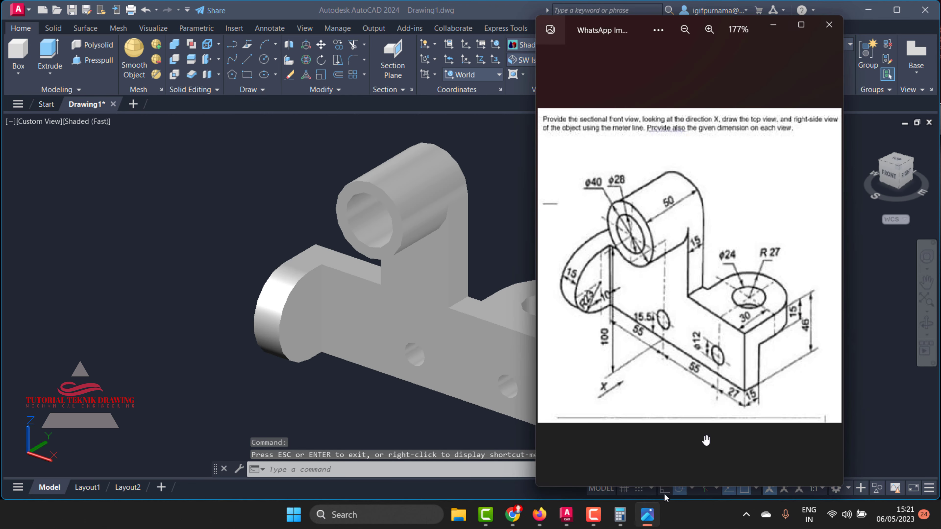
scroll(732, 358, "down", 1)
scroll(733, 356, "up", 1)
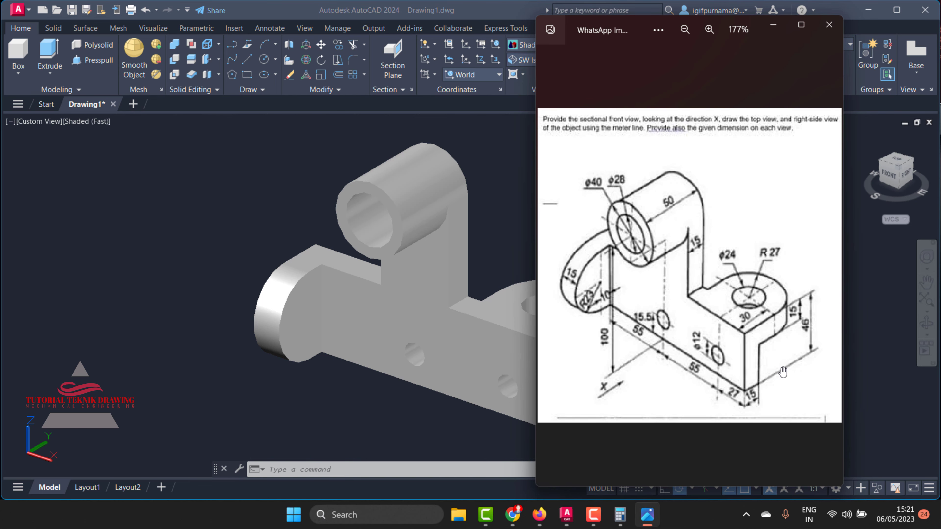
left_click(525, 269)
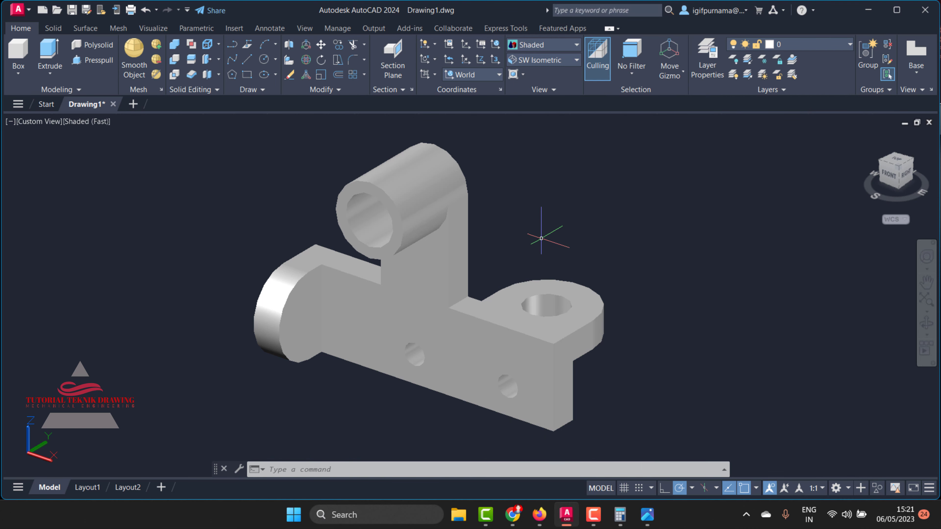
Step: Open the materials browser and apply the Metal: Aluminum library material to the bracket
type("ra")
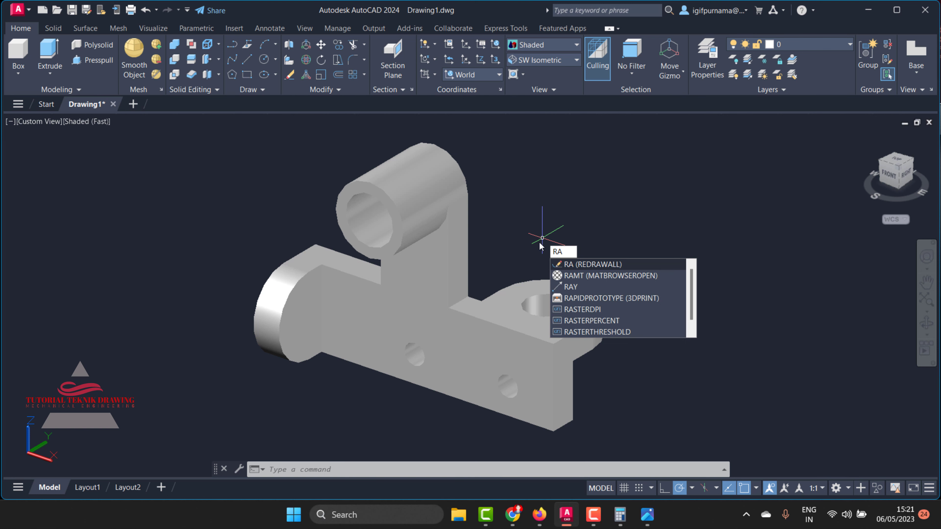
type("mat")
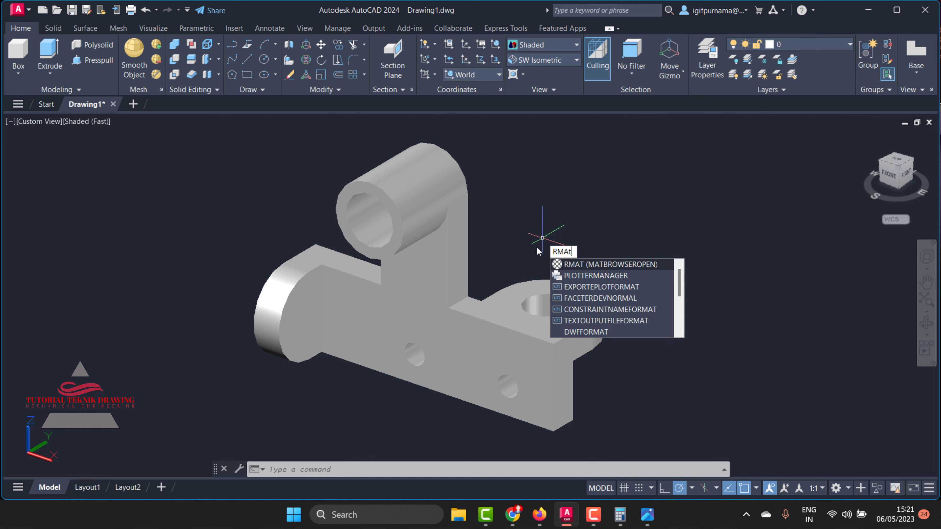
key("Return")
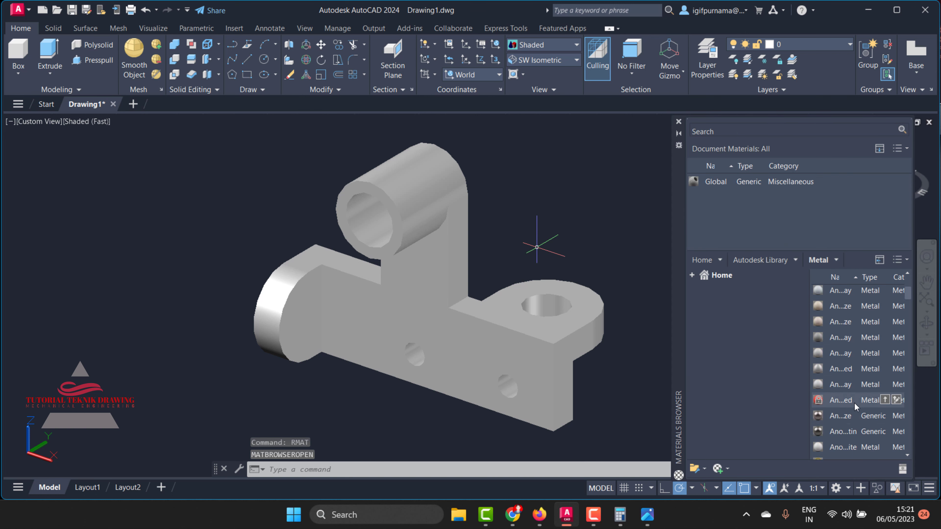
left_click_drag(854, 406, 633, 228)
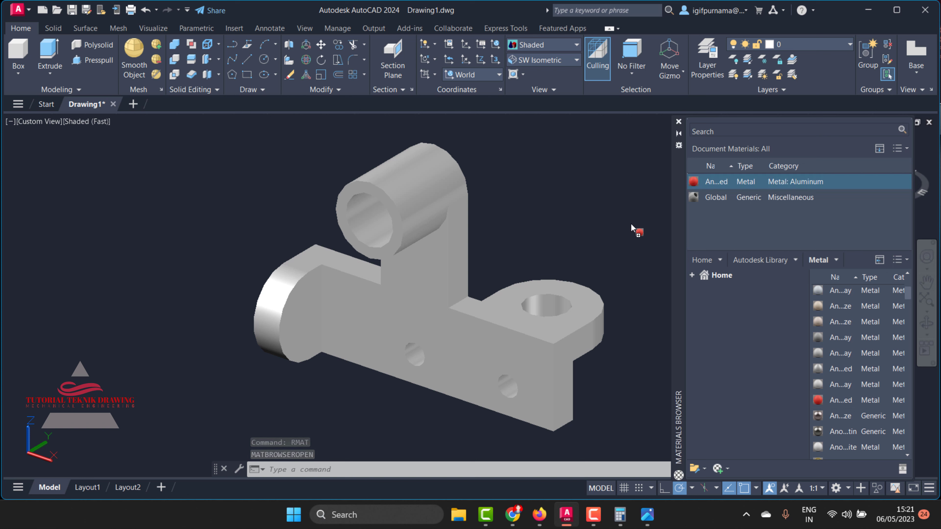
left_click_drag(632, 228, 465, 291)
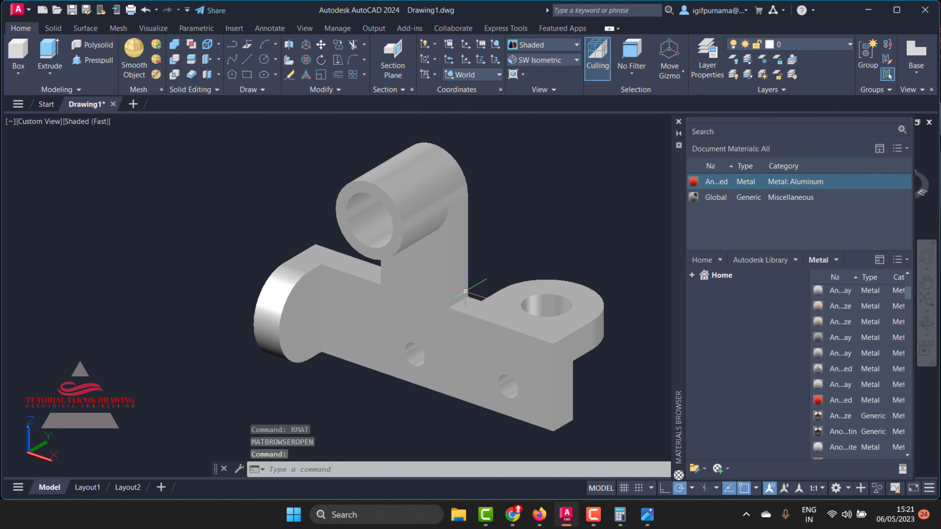
left_click(522, 50)
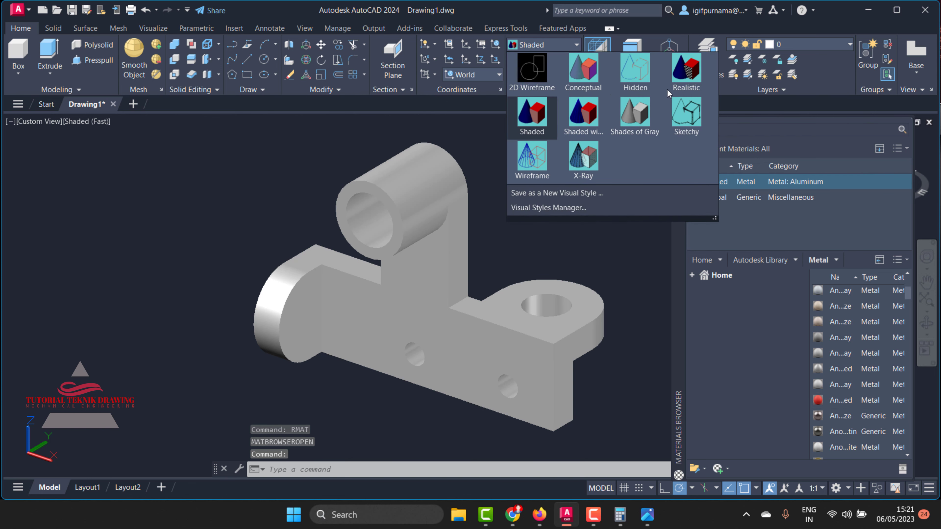
Step: Switch the bracket to the Realistic visual style and orbit it to view other sides
left_click(679, 83)
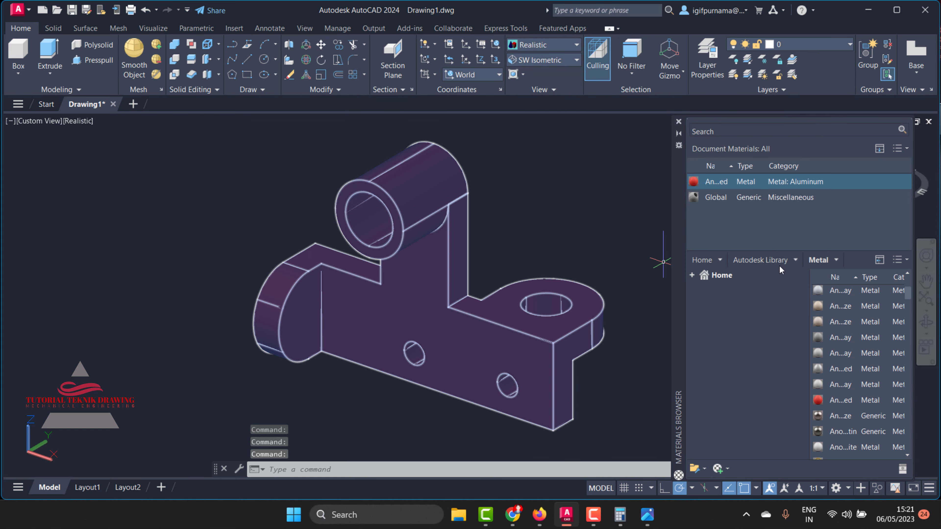
left_click(926, 322)
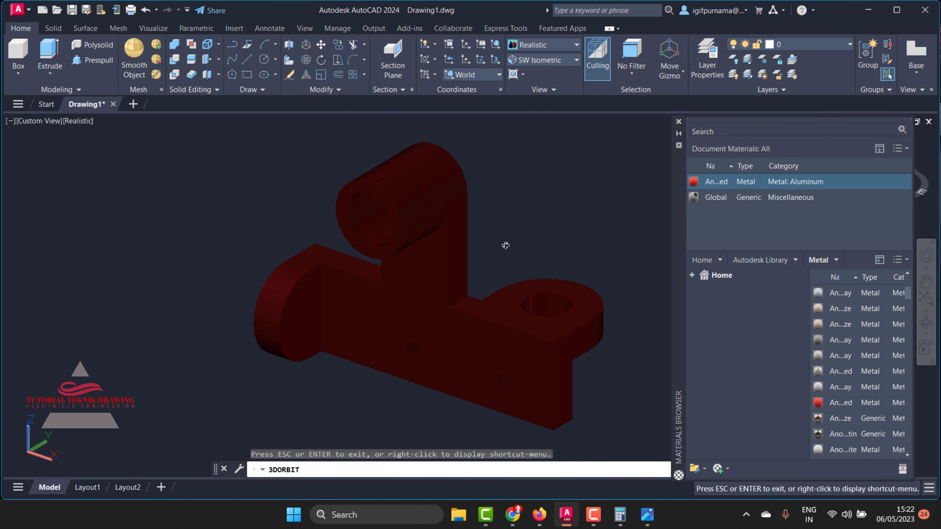
mouse_move(506, 245)
left_mouse_down()
mouse_move(482, 267)
mouse_move(498, 226)
mouse_move(498, 260)
left_mouse_up()
right_click(541, 228)
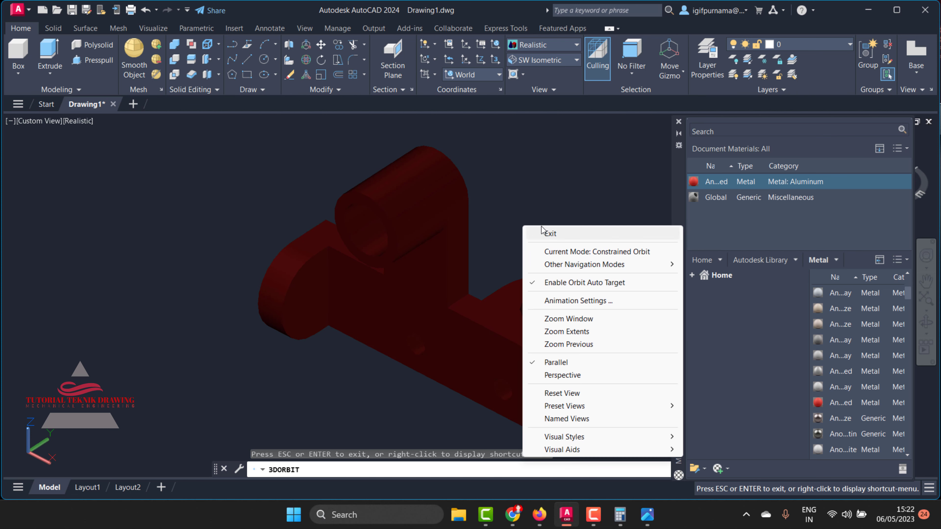
left_click(544, 233)
scroll(830, 359, "down", 2)
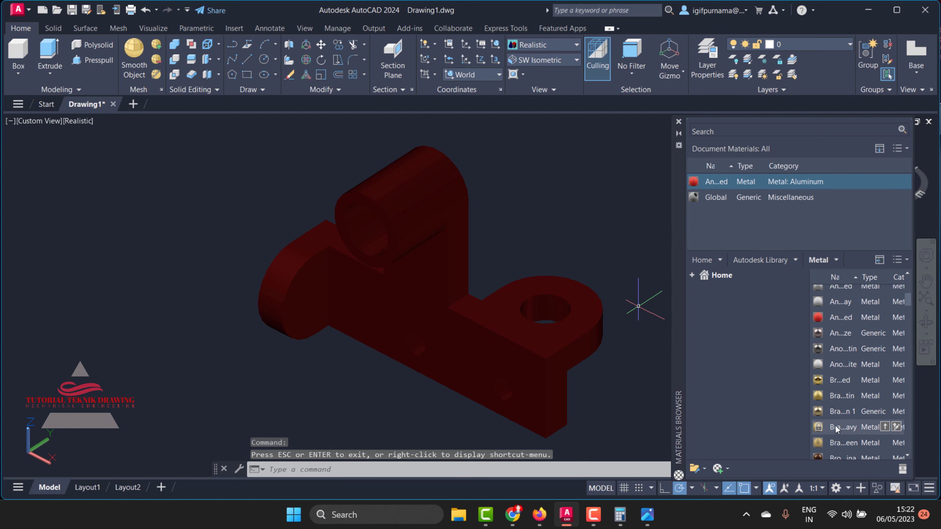
Step: Drag a gold-toned metal and another library metal from the Metal library into the drawing
mouse_move(877, 380)
left_mouse_down()
mouse_move(709, 229)
mouse_move(502, 312)
left_mouse_up()
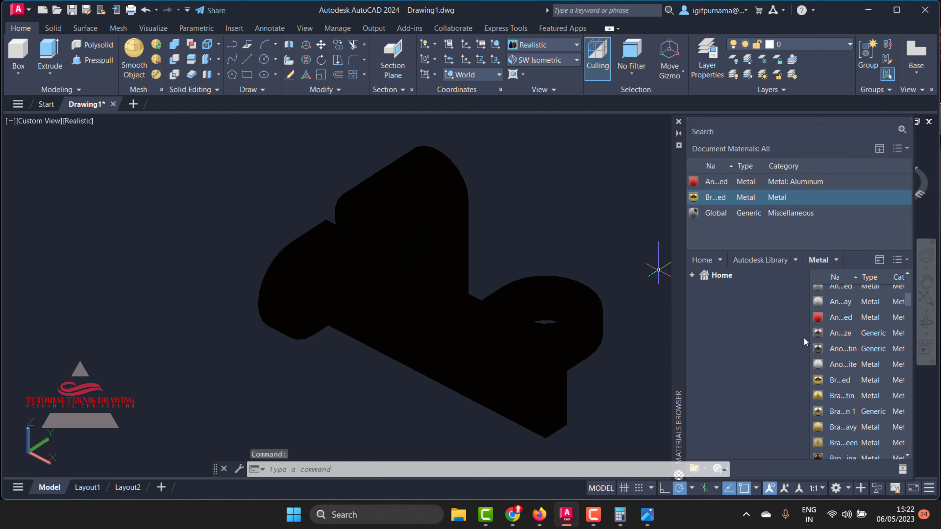
scroll(855, 418, "down", 3)
scroll(851, 424, "down", 2)
scroll(851, 415, "down", 2)
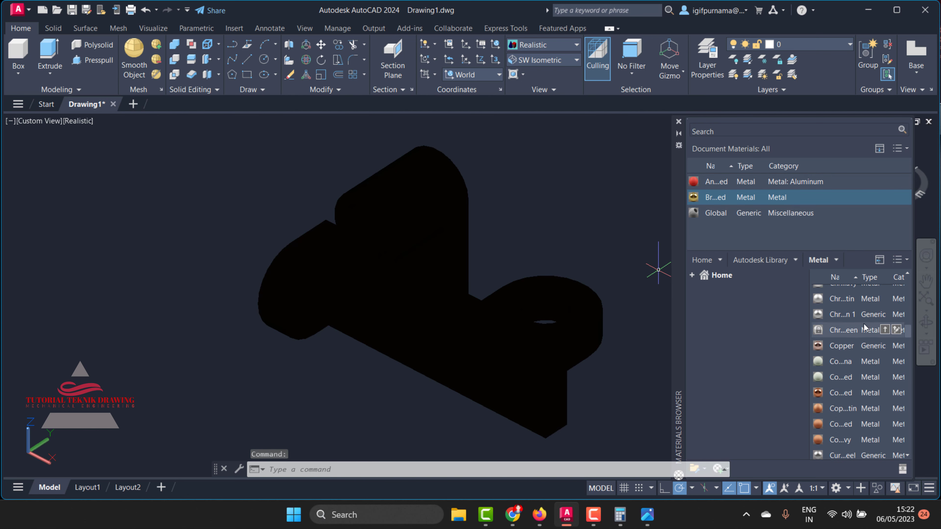
left_click_drag(877, 315, 715, 218)
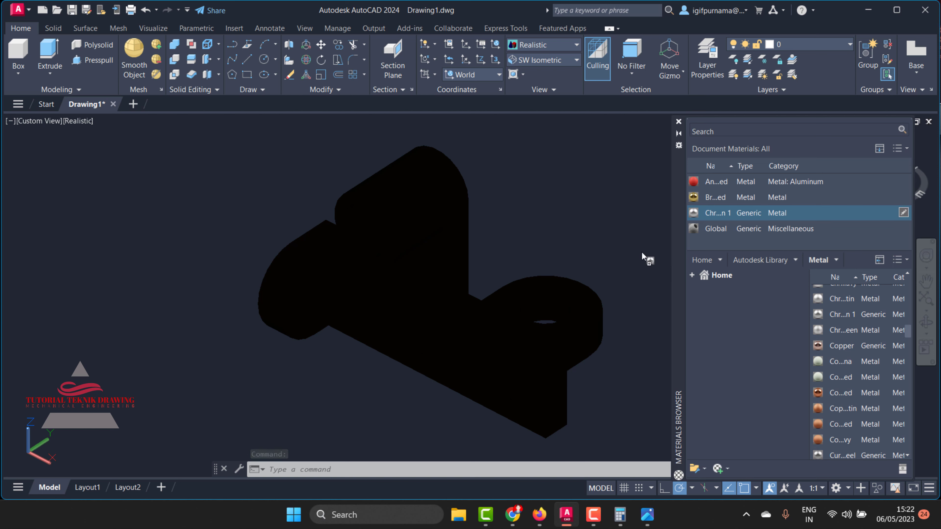
left_click_drag(642, 253, 514, 342)
scroll(856, 412, "down", 4)
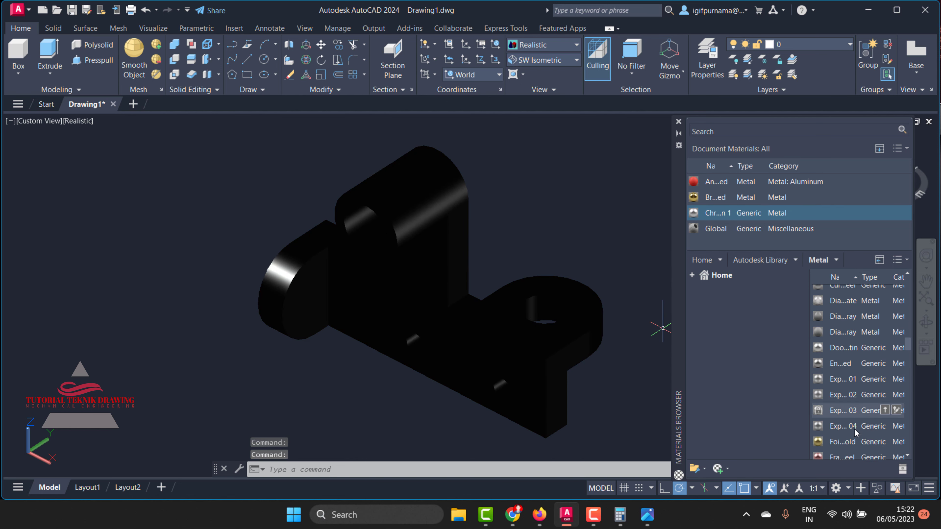
scroll(852, 429, "down", 1)
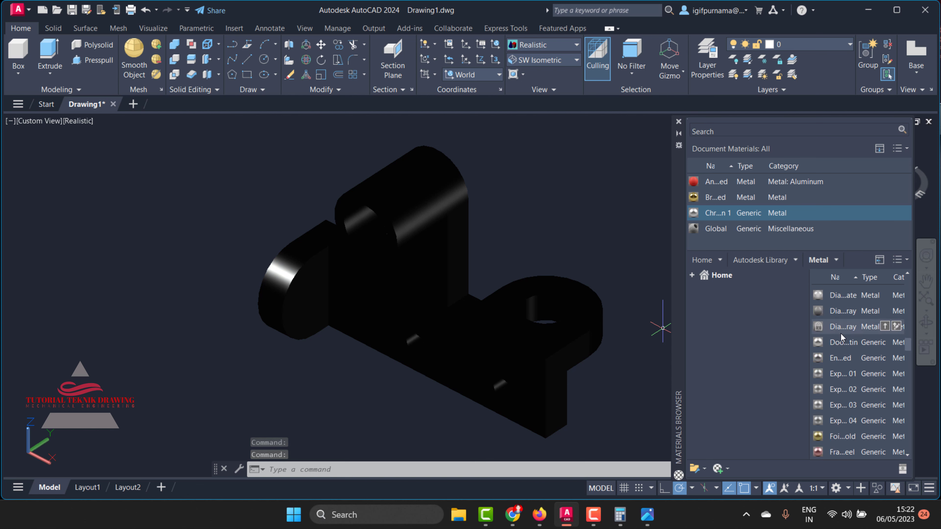
scroll(841, 334, "up", 5)
Step: Try another metal on the bracket and browse the Metal library for more options
left_click_drag(699, 181, 463, 288)
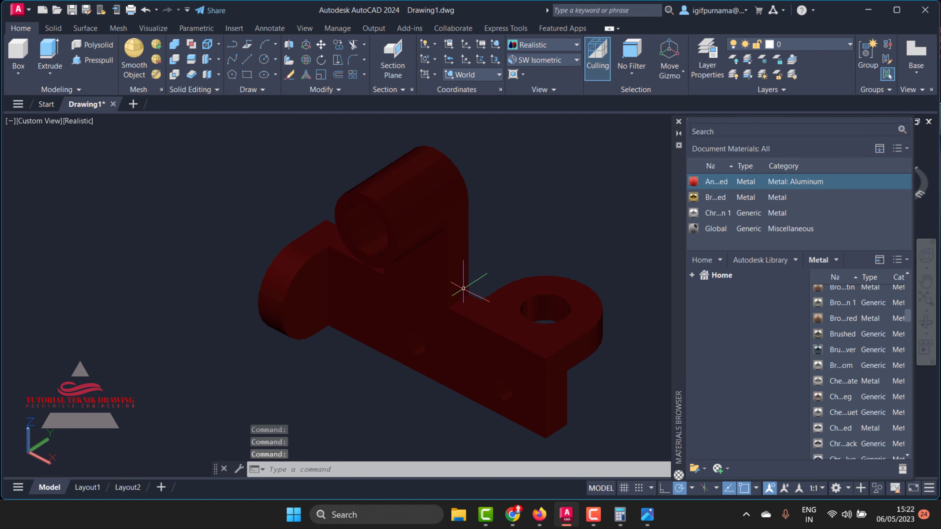
scroll(846, 375, "down", 3)
scroll(846, 378, "down", 3)
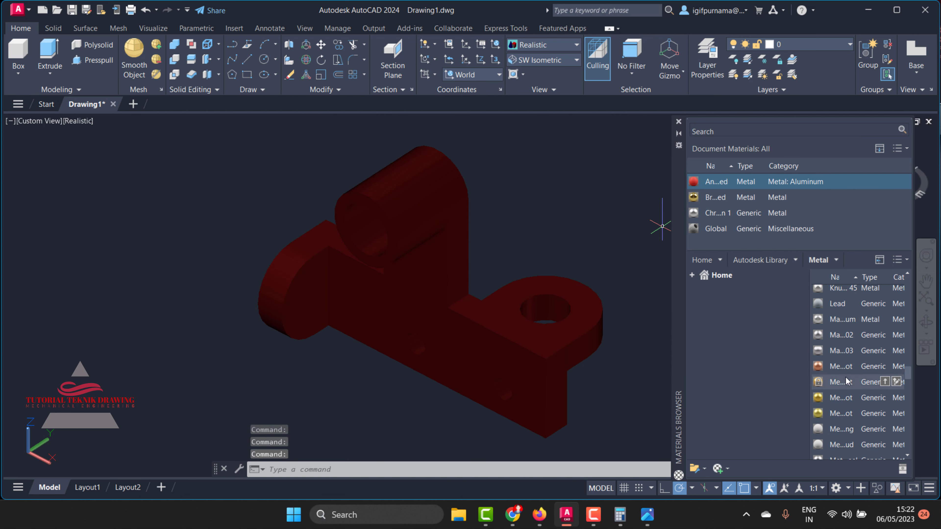
scroll(845, 378, "down", 3)
scroll(845, 378, "down", 3)
scroll(846, 370, "down", 2)
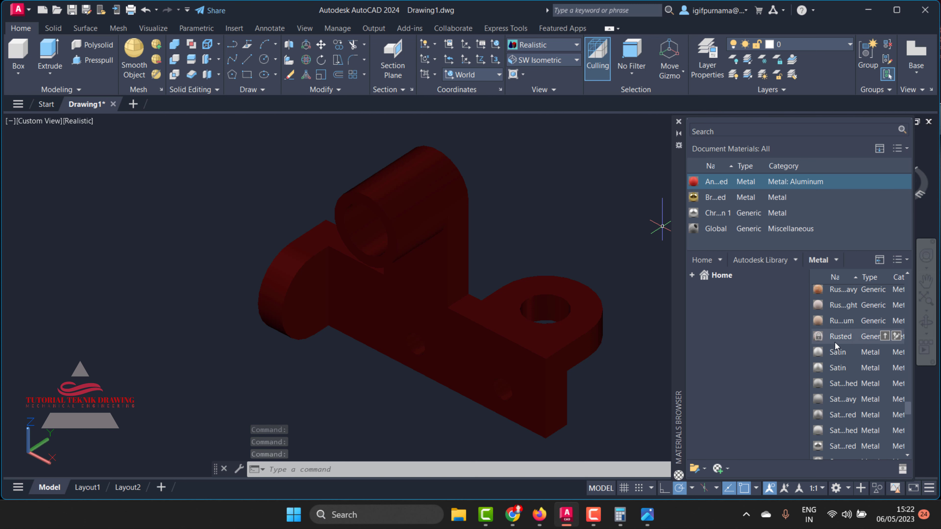
scroll(834, 342, "down", 3)
scroll(848, 389, "down", 3)
scroll(860, 438, "down", 2)
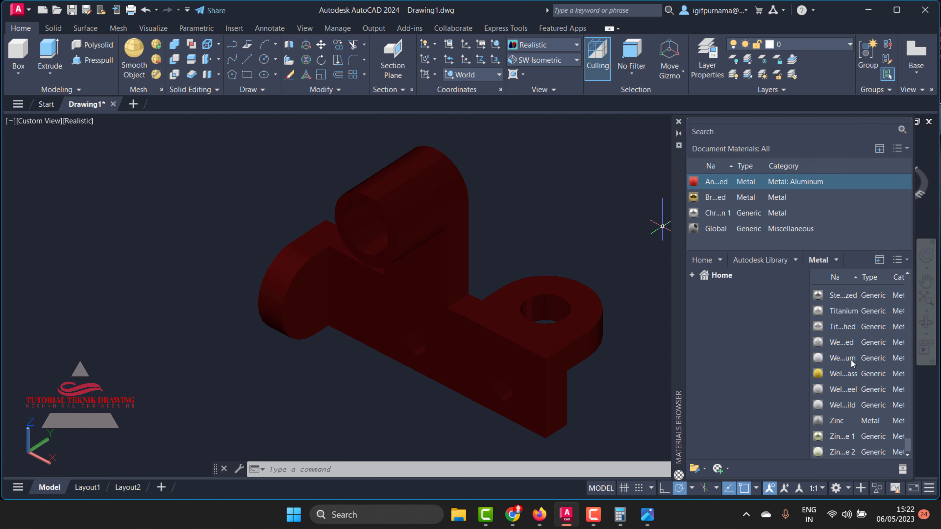
scroll(850, 361, "up", 3)
scroll(838, 350, "up", 1)
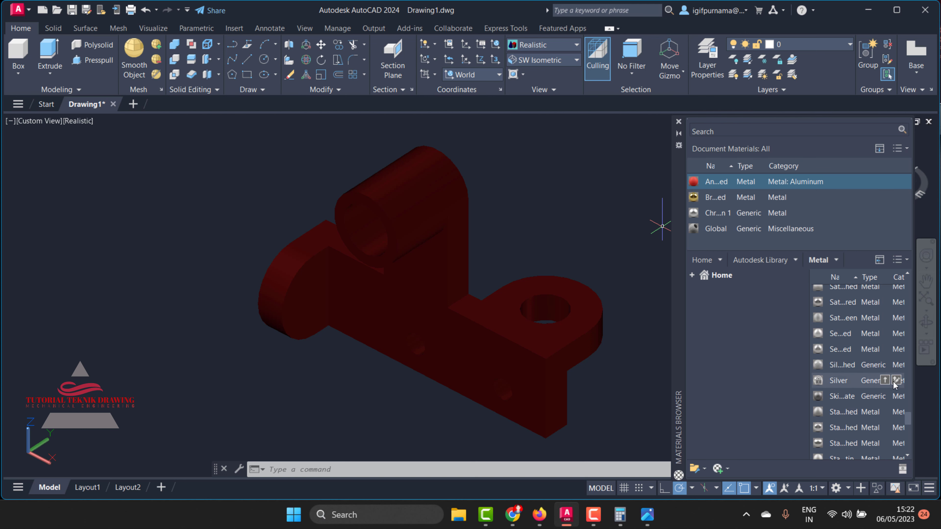
Step: Add the Silver generic metal to the drawing and apply drawing metals to the bracket
left_click(885, 380)
left_click_drag(714, 240, 539, 284)
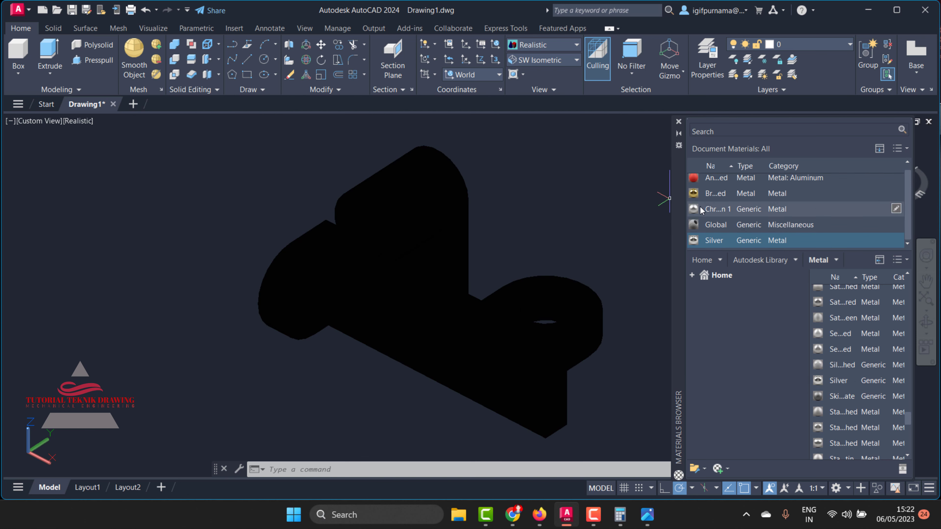
left_click_drag(715, 209, 502, 299)
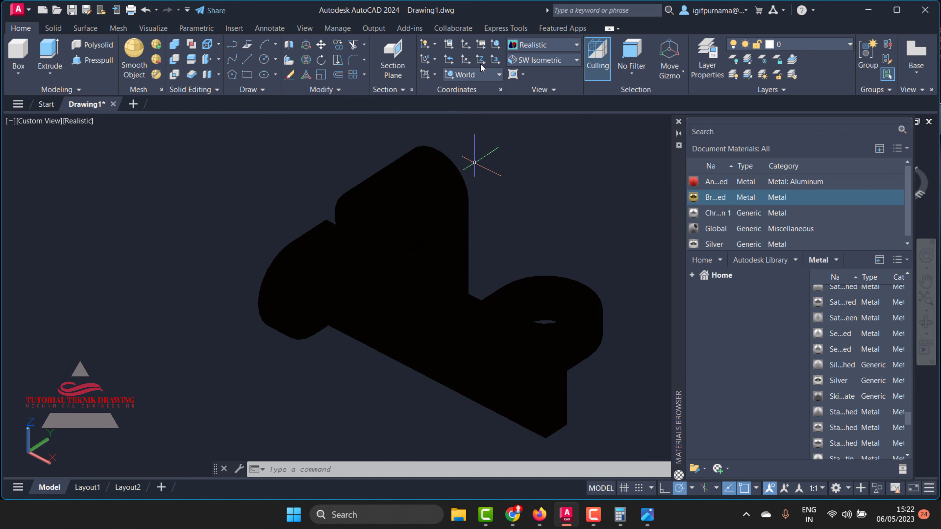
Step: Turn Sun Status on from the Visualize tab's lighting tools
left_click(378, 29)
left_click(333, 30)
left_click(269, 30)
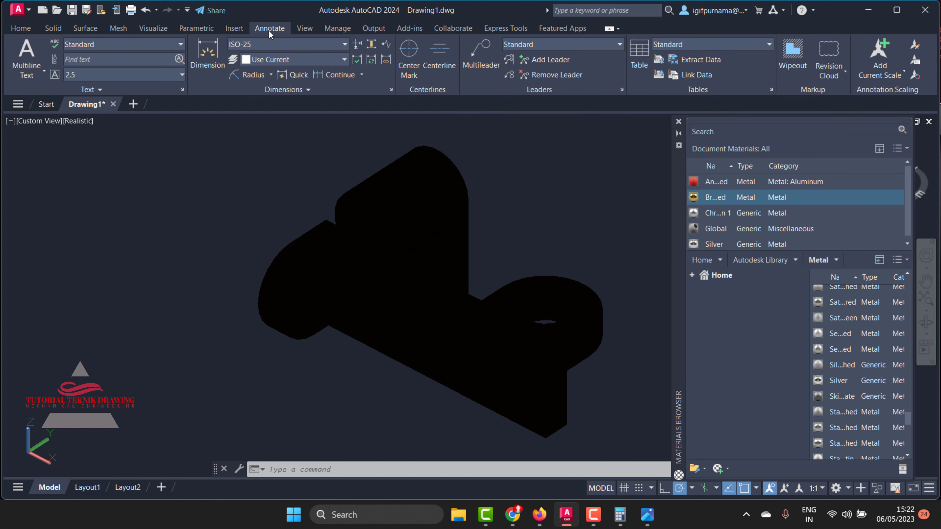
left_click(153, 29)
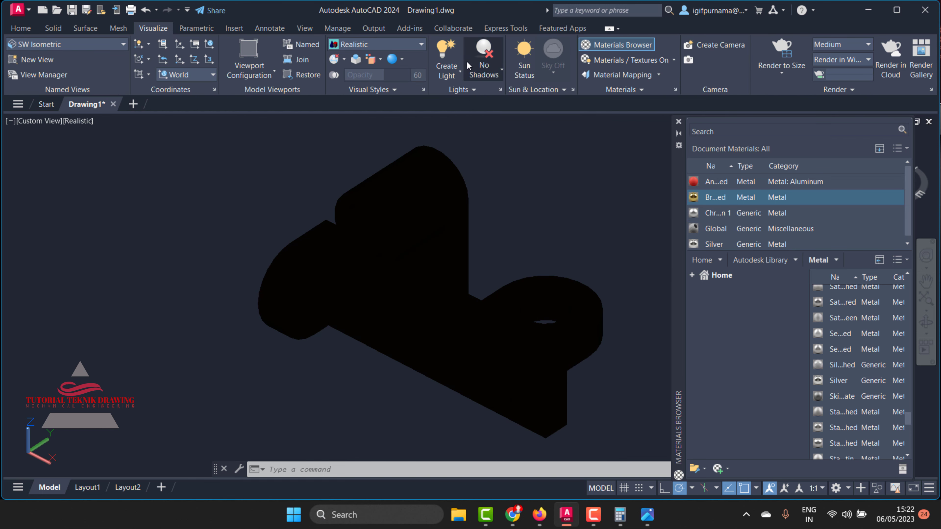
left_click(530, 55)
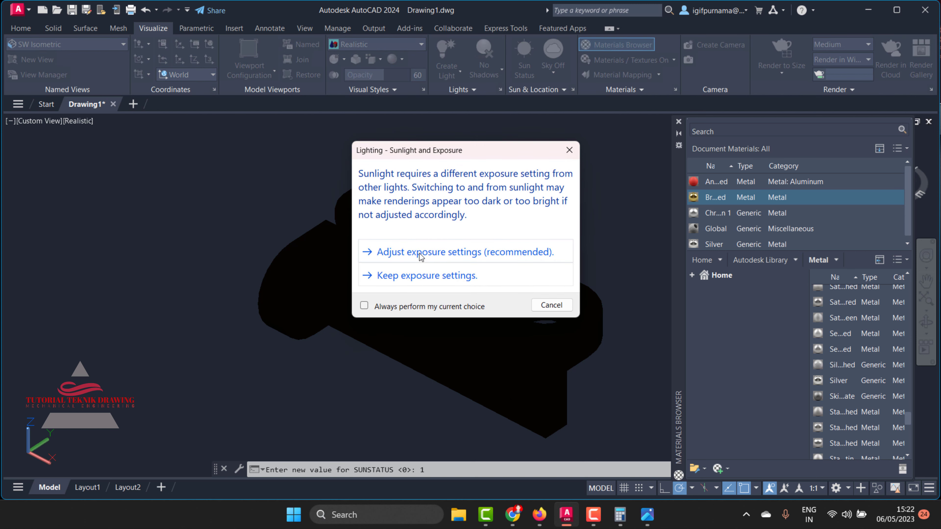
Step: Turn the render environment on and lower exposure to -2.9
left_click(420, 255)
left_click(122, 172)
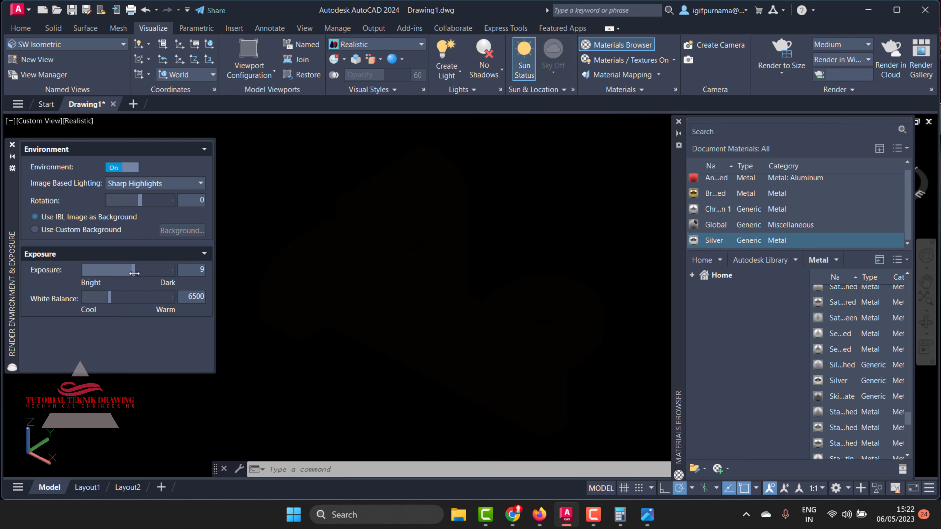
left_click_drag(133, 269, 94, 270)
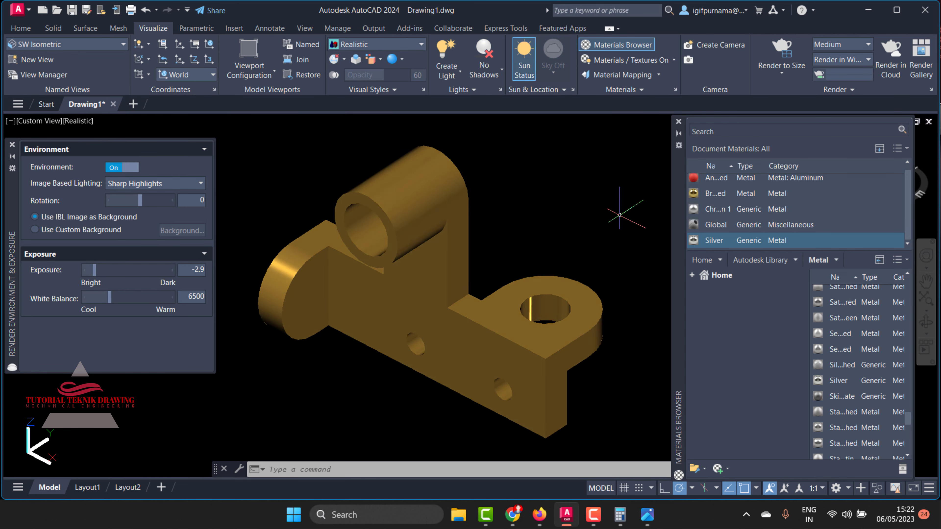